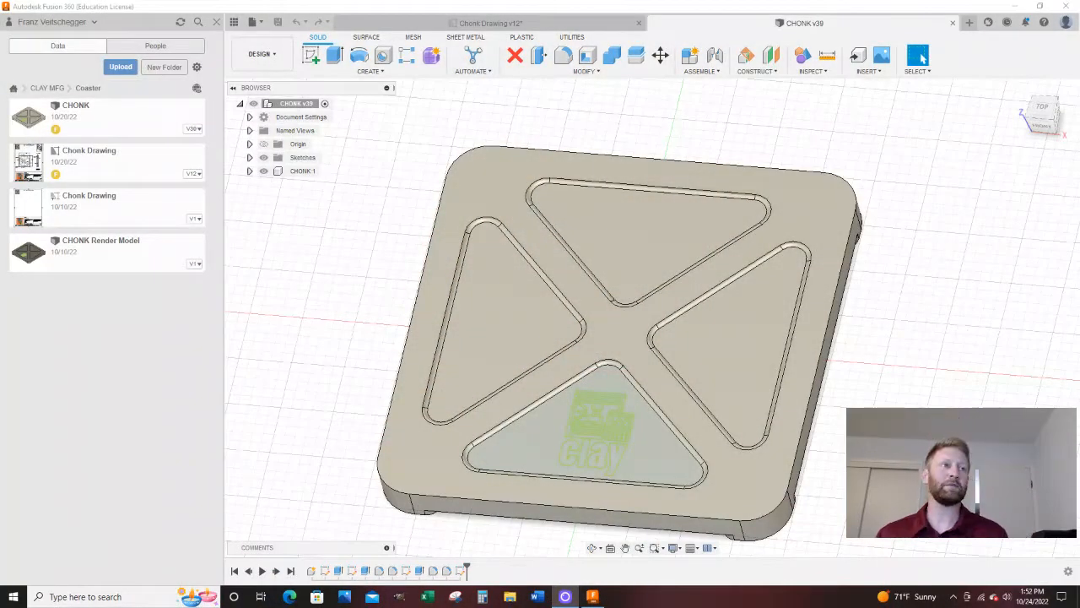
# Examine the finished coaster model and the clay logo in its triangular pocket from several angles.
pyautogui.keyDown('shift'); pyautogui.moveTo(623, 294); pyautogui.dragTo(626, 414, button='middle'); pyautogui.keyUp('shift')
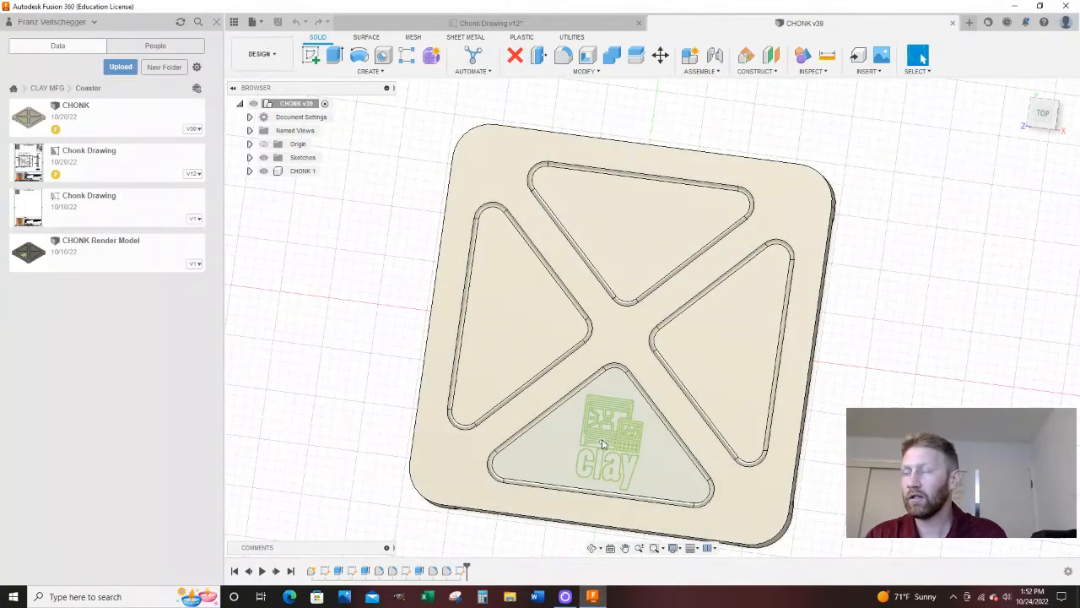
pyautogui.scroll(-2, 606, 258)
pyautogui.scroll(4, 612, 342)
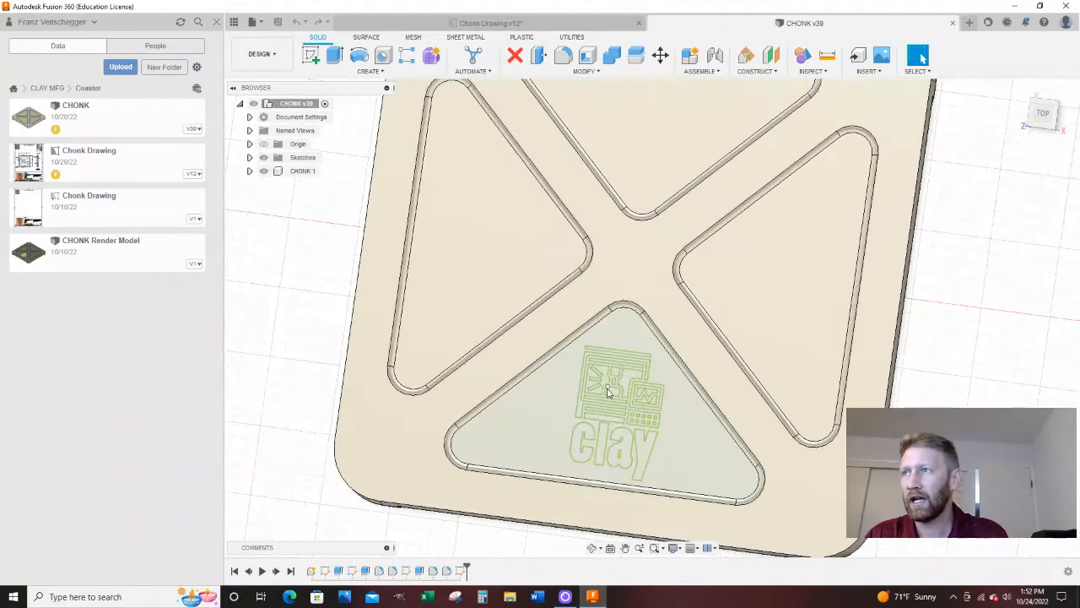
pyautogui.keyDown('shift'); pyautogui.moveTo(607, 391); pyautogui.dragTo(610, 352, button='middle'); pyautogui.keyUp('shift')
pyautogui.scroll(-3, 610, 439)
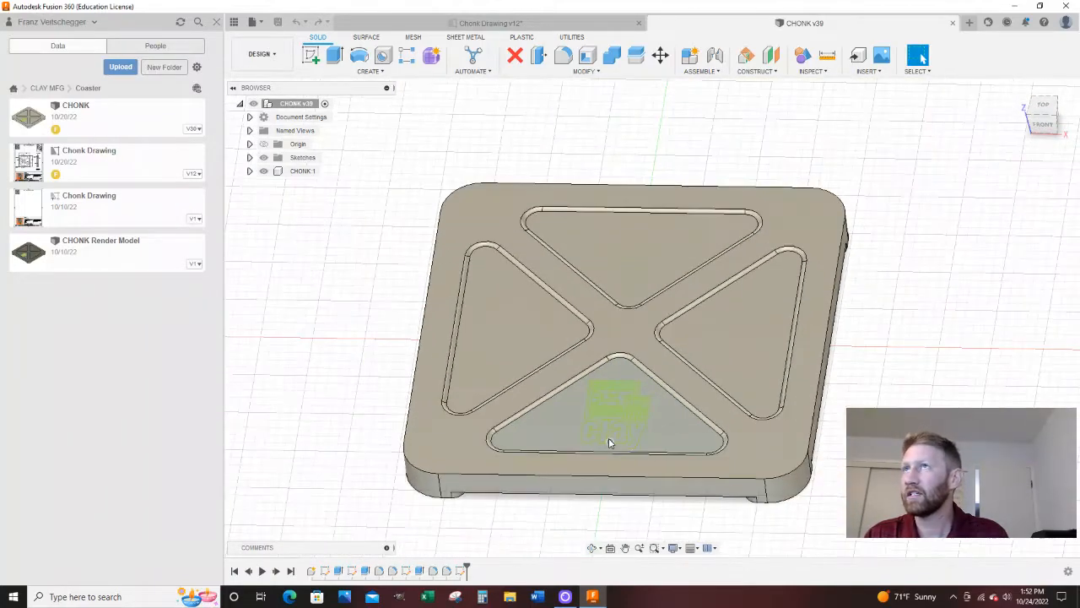
# Switch to the Chonk Drawing document and review the views on both of its sheets.
pyautogui.click(555, 25)
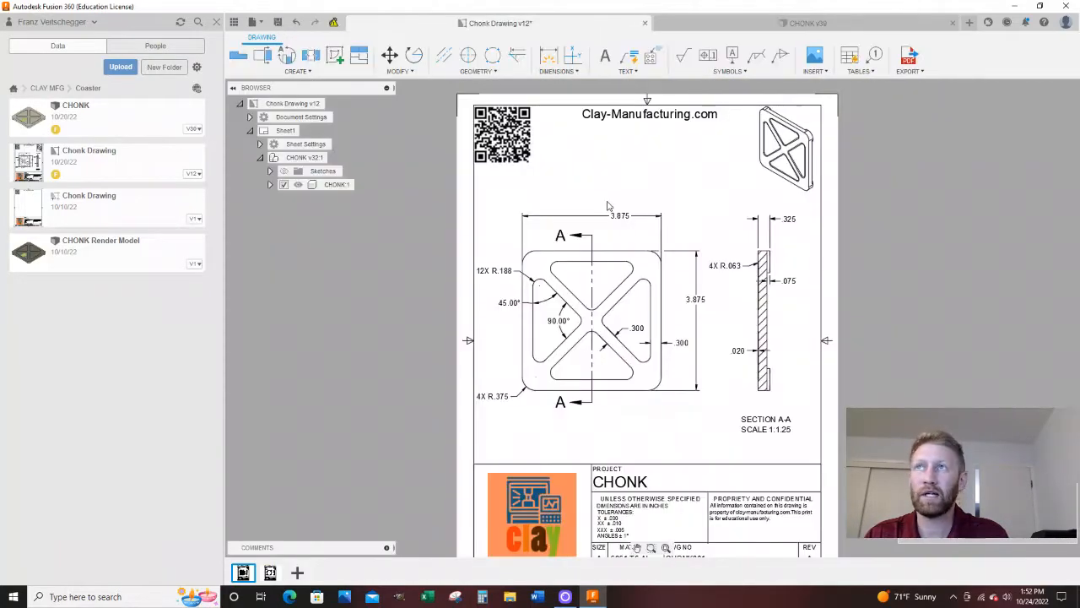
pyautogui.moveTo(663, 194); pyautogui.dragTo(687, 205, button='middle')
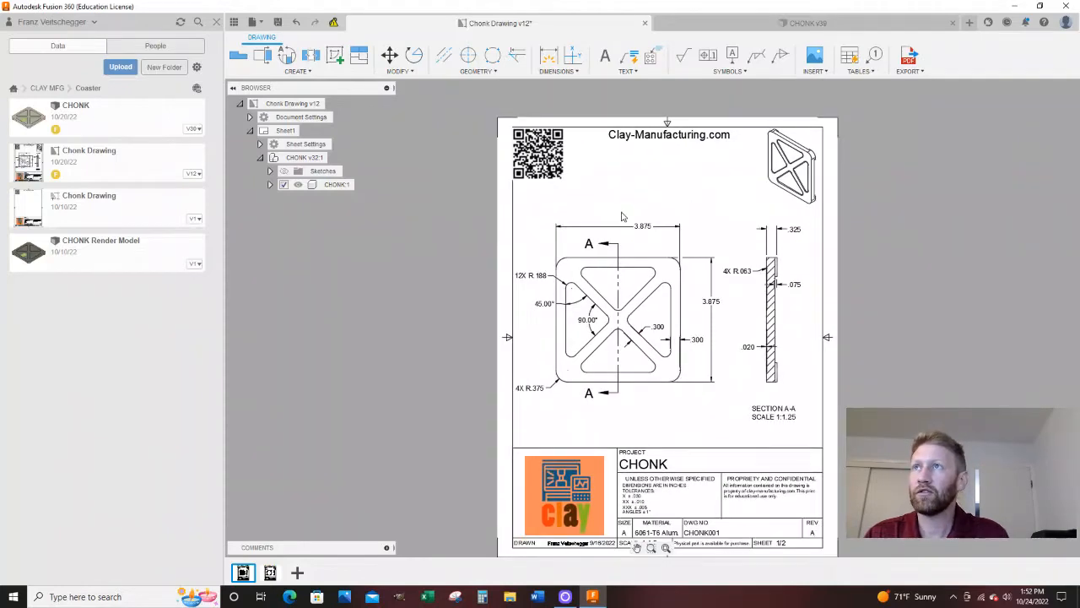
pyautogui.scroll(-2, 568, 205)
pyautogui.scroll(1, 769, 273)
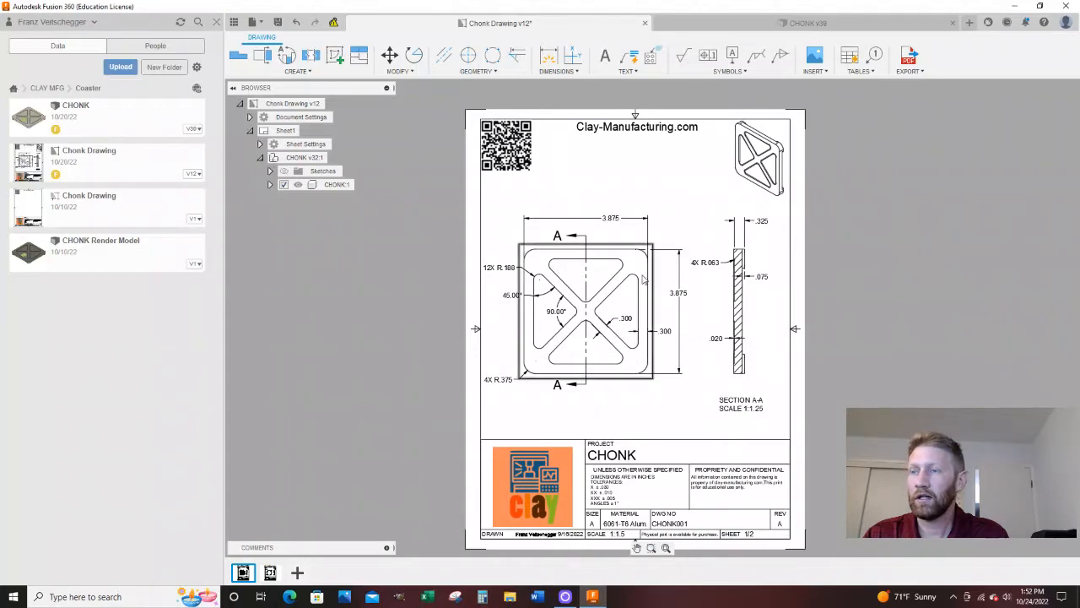
pyautogui.click(272, 571)
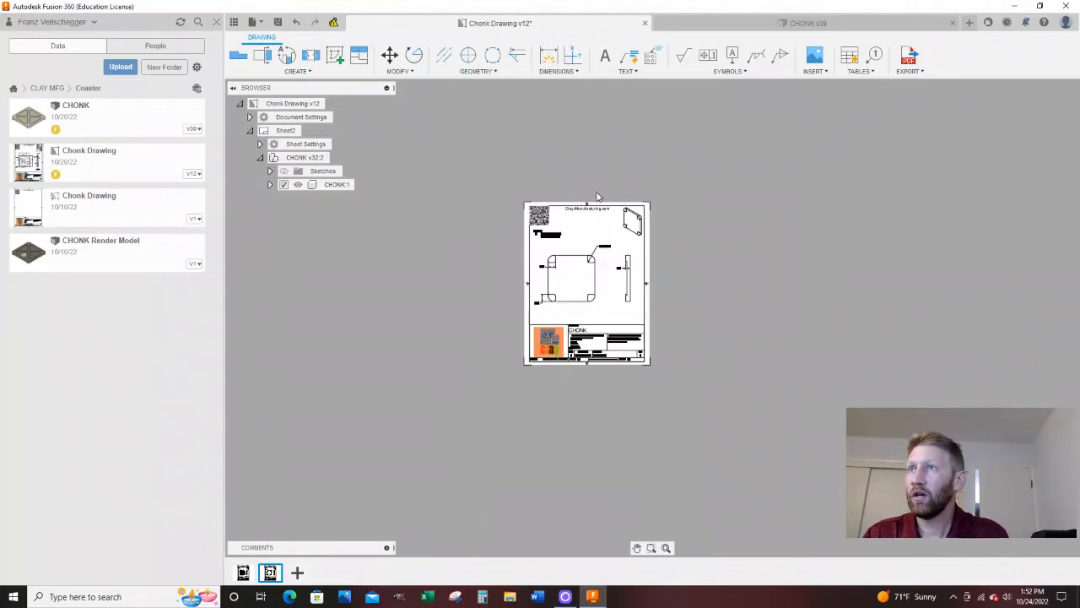
pyautogui.scroll(5, 491, 327)
pyautogui.scroll(-4, 490, 326)
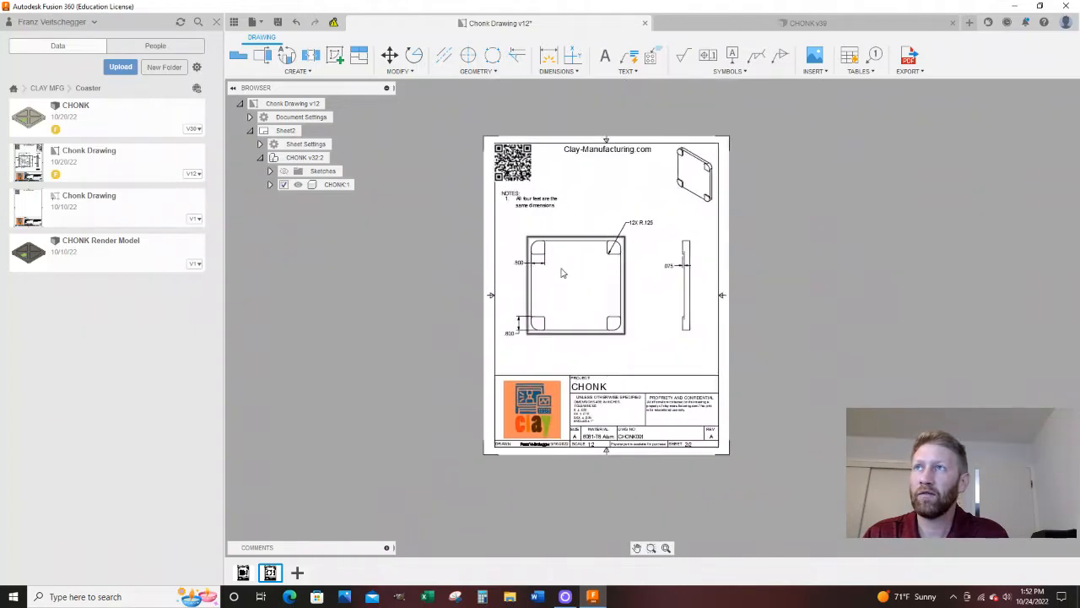
pyautogui.scroll(4, 554, 266)
pyautogui.click(242, 573)
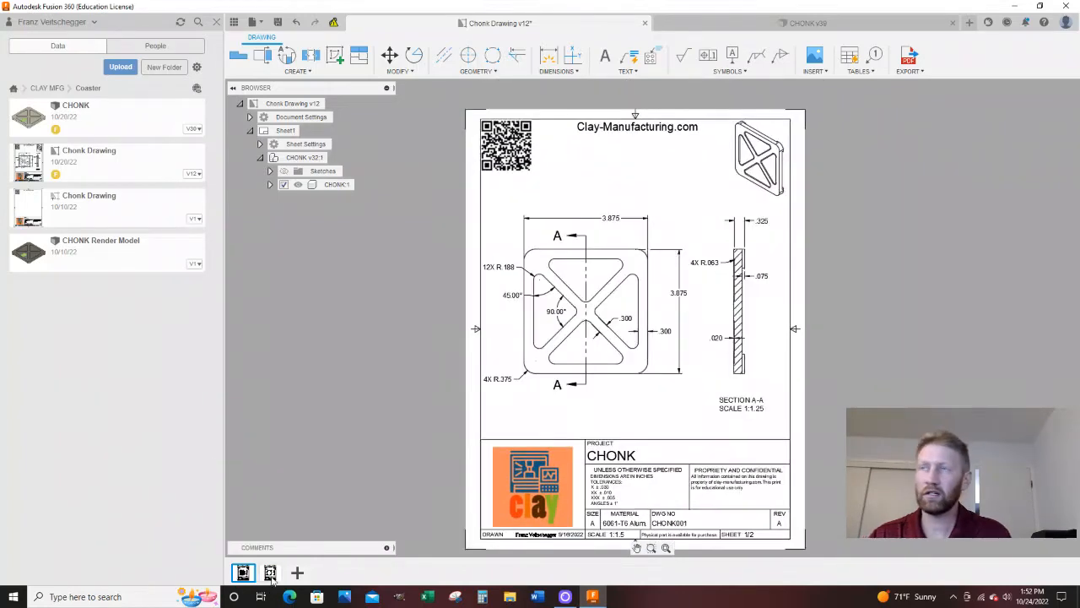
# Inspect the QR code in the corner of the drawing's first sheet, then return to the full sheet.
pyautogui.scroll(-3, 625, 337)
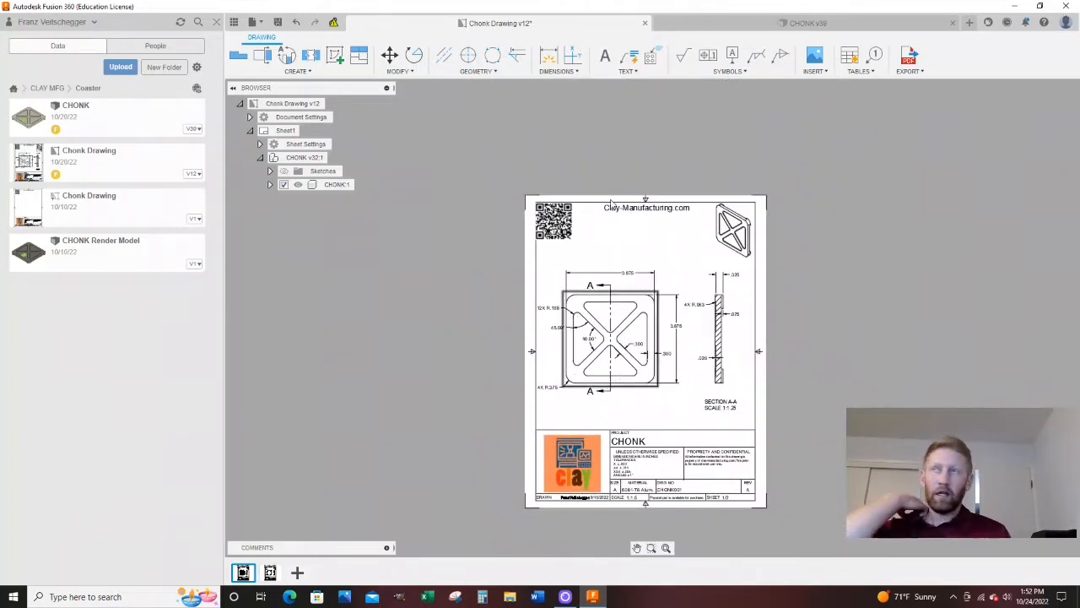
pyautogui.scroll(6, 611, 203)
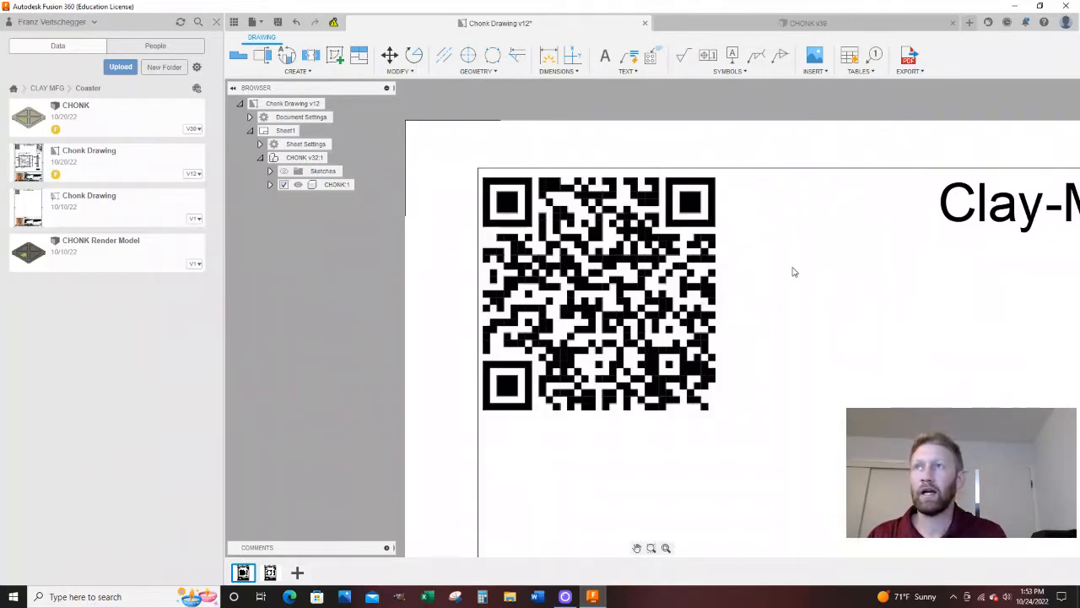
pyautogui.scroll(-1, 585, 279)
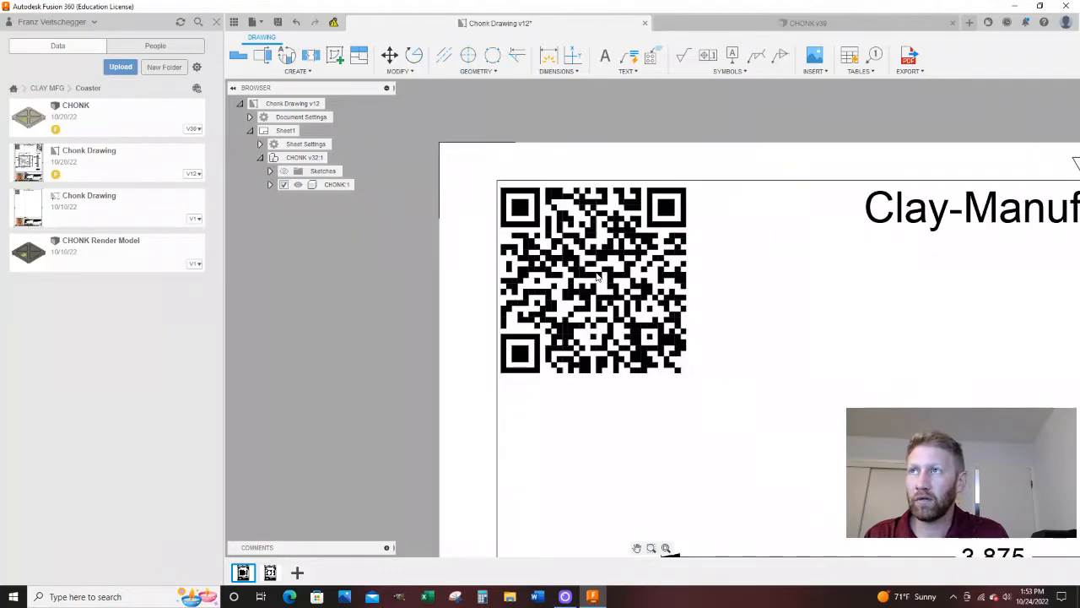
pyautogui.scroll(-8, 506, 177)
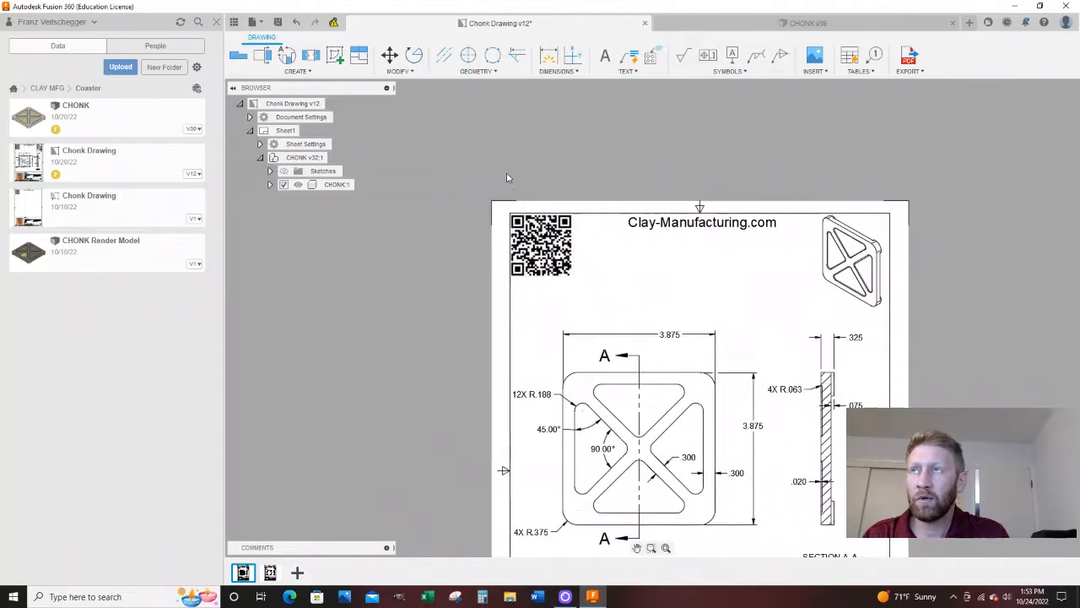
pyautogui.scroll(-1, 529, 159)
pyautogui.scroll(1, 540, 165)
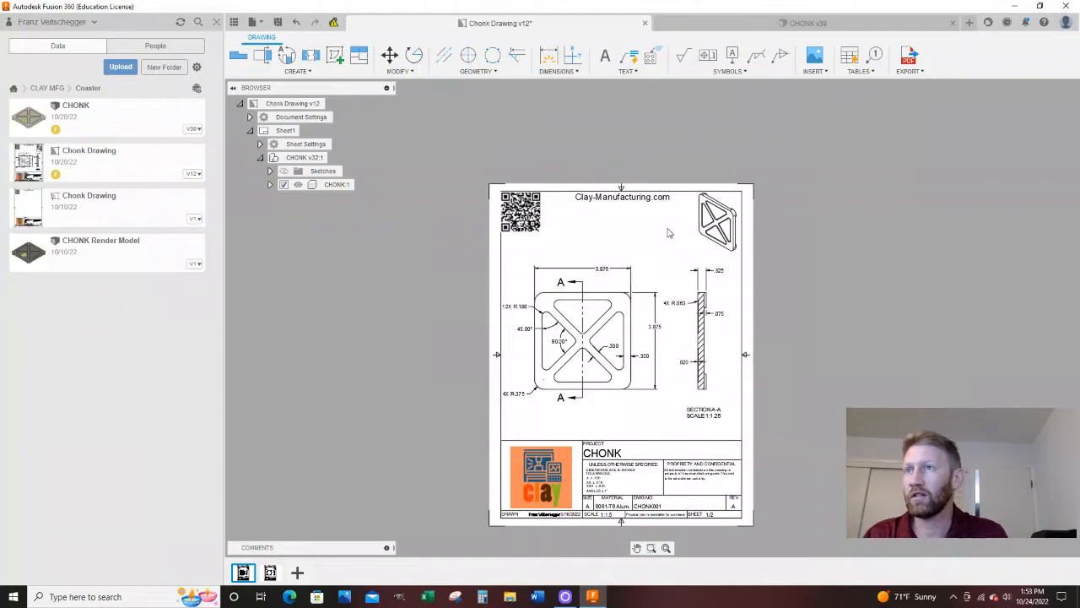
# Read the coaster's overall width, height and thickness dimensions on the first drawing sheet.
pyautogui.scroll(-1, 663, 216)
pyautogui.scroll(1, 656, 222)
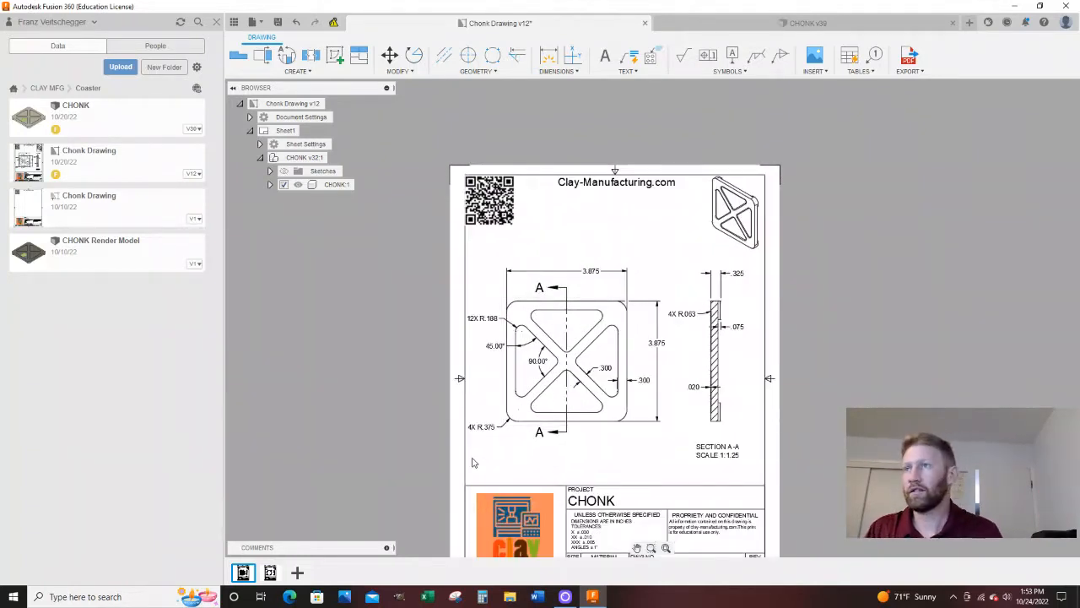
pyautogui.scroll(-1, 534, 336)
pyautogui.scroll(3, 538, 261)
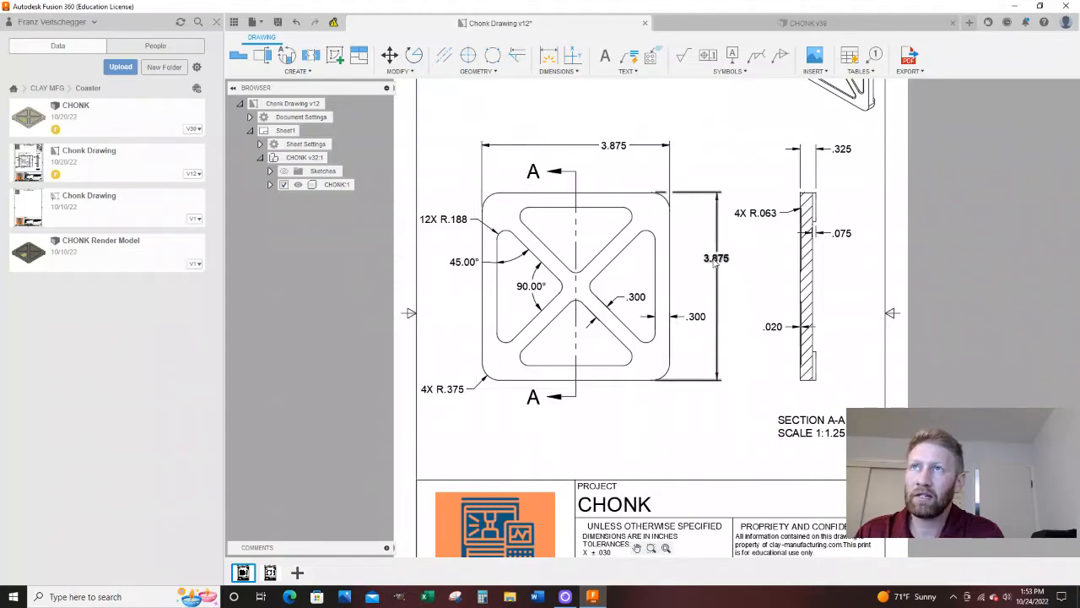
pyautogui.scroll(3, 840, 182)
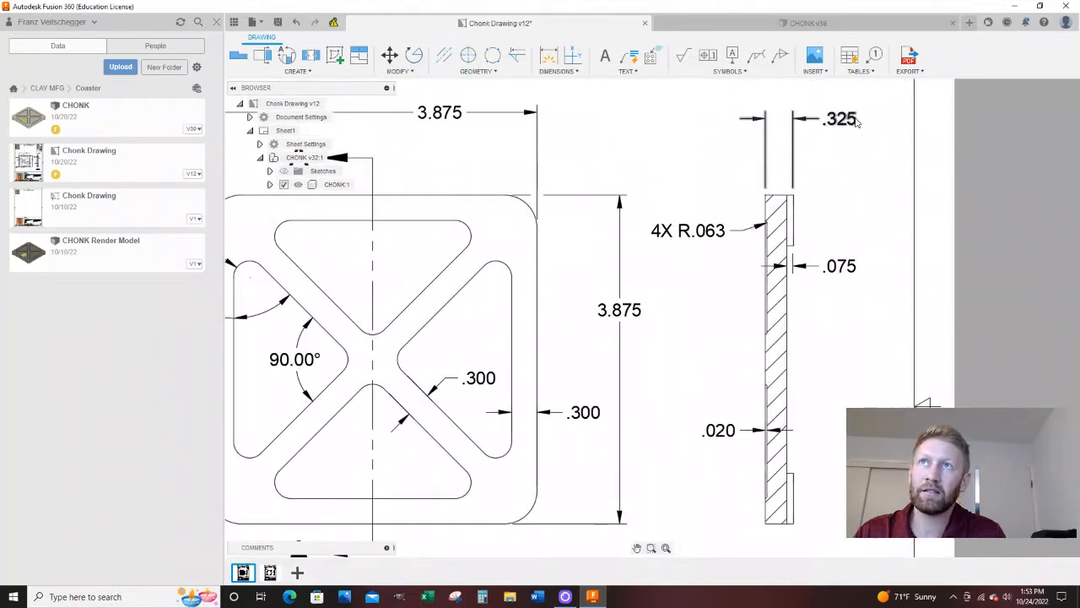
pyautogui.scroll(-3, 852, 127)
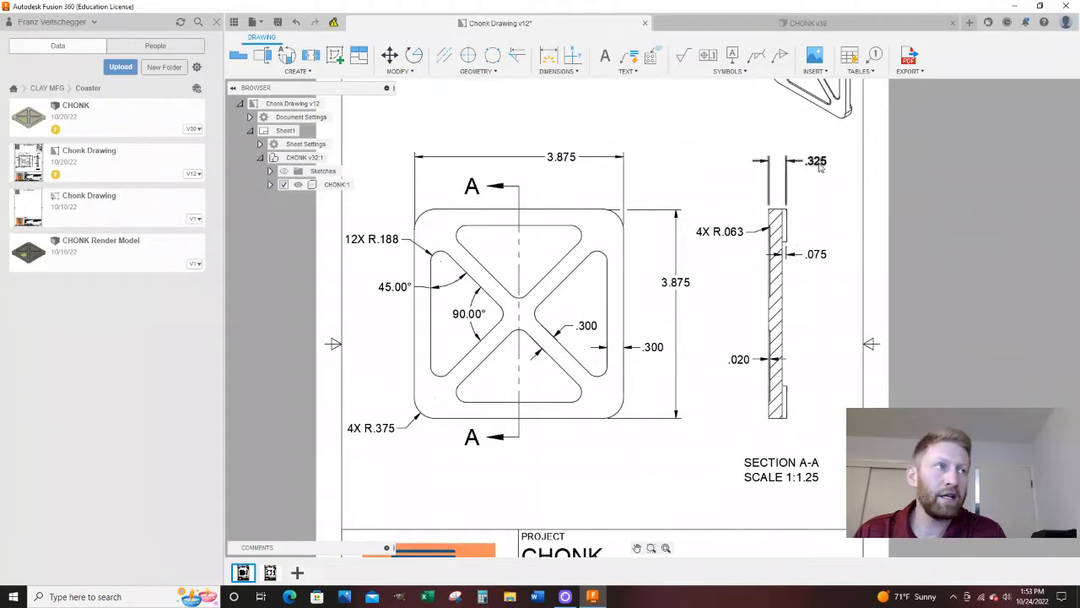
pyautogui.scroll(-1, 812, 178)
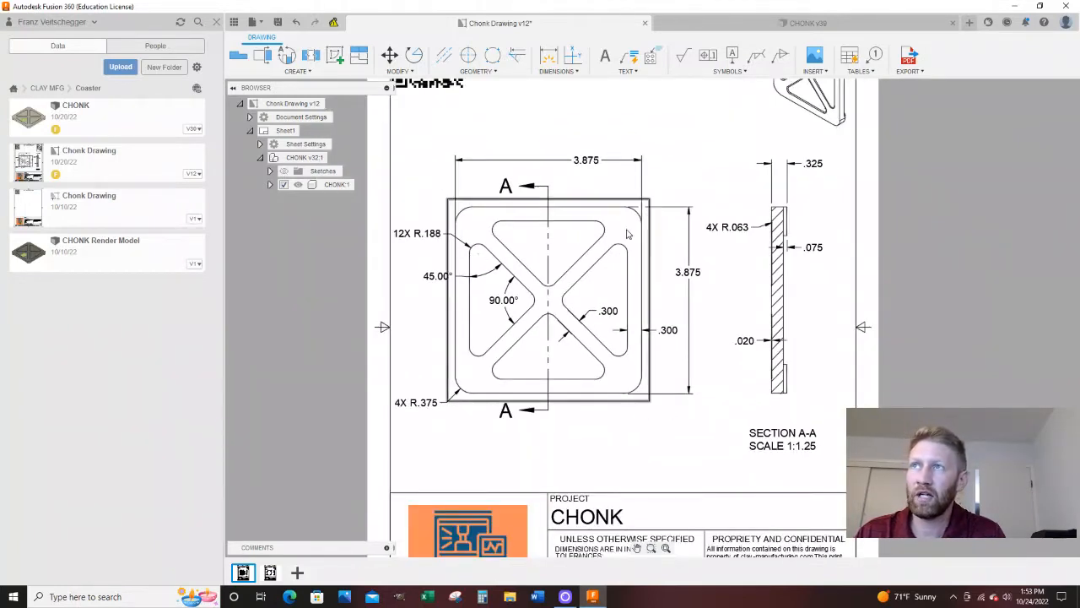
# Create a new design and save it as "Chonk Video Demo Fall 2022" in the CLAY MFG > Coaster folder.
pyautogui.click(970, 23)
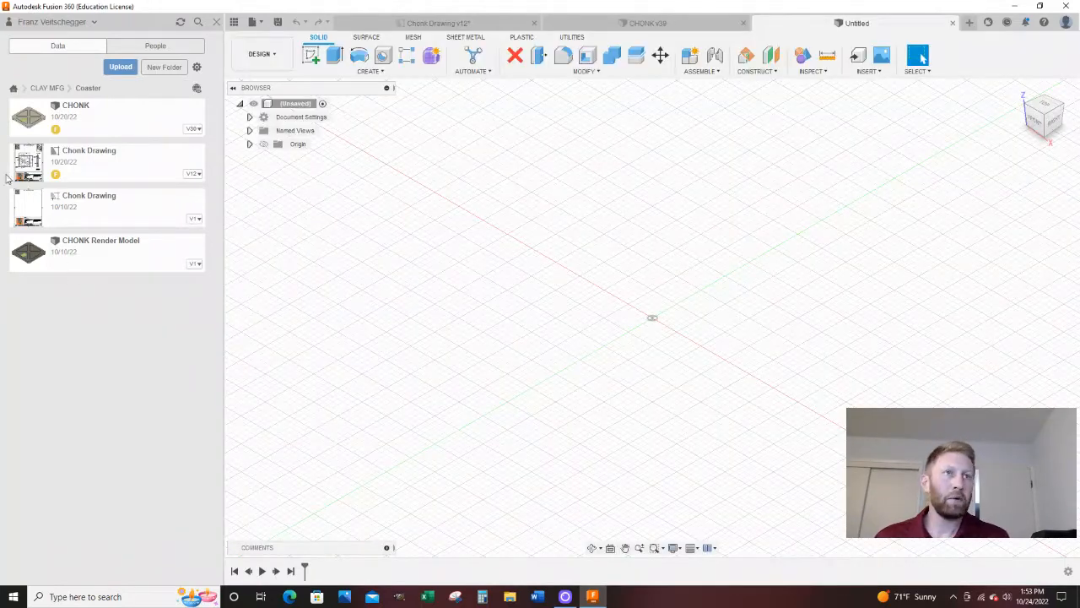
pyautogui.click(254, 22)
pyautogui.click(275, 141)
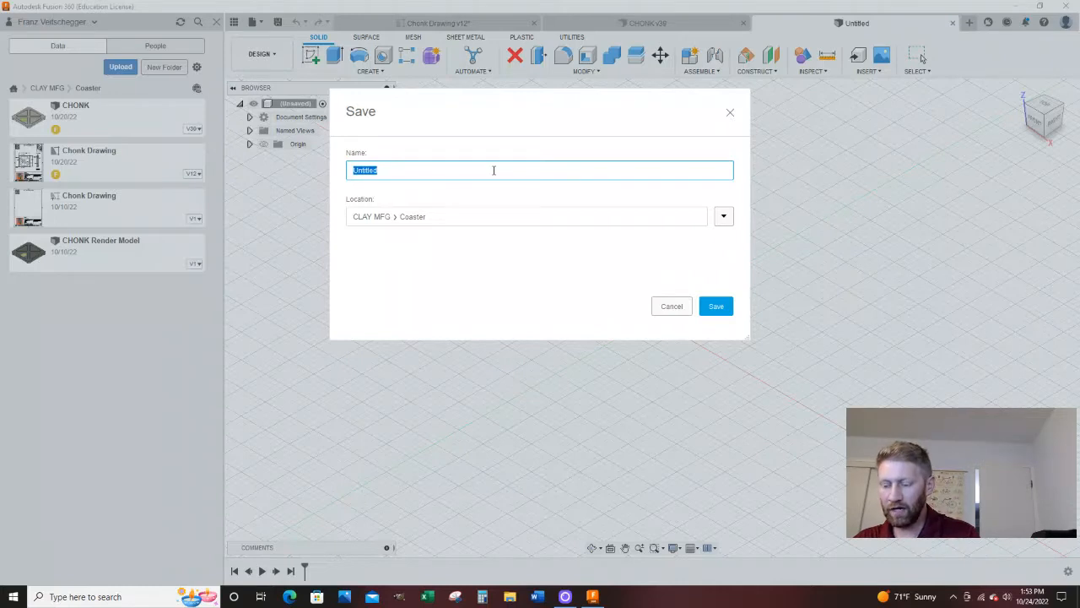
pyautogui.write('Chonk')
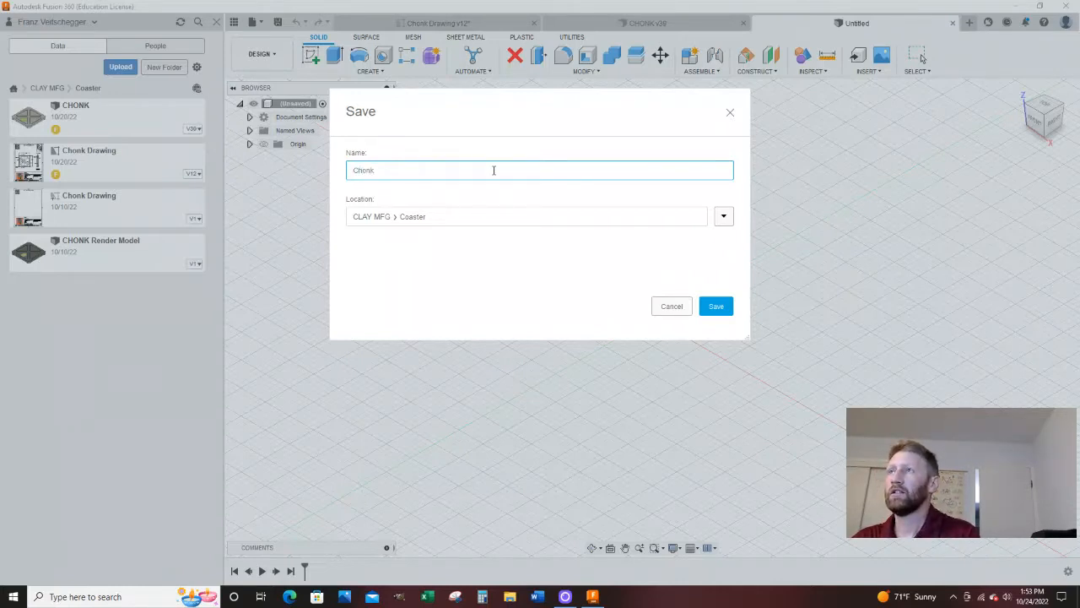
pyautogui.write(' Video Demo Fall 2022')
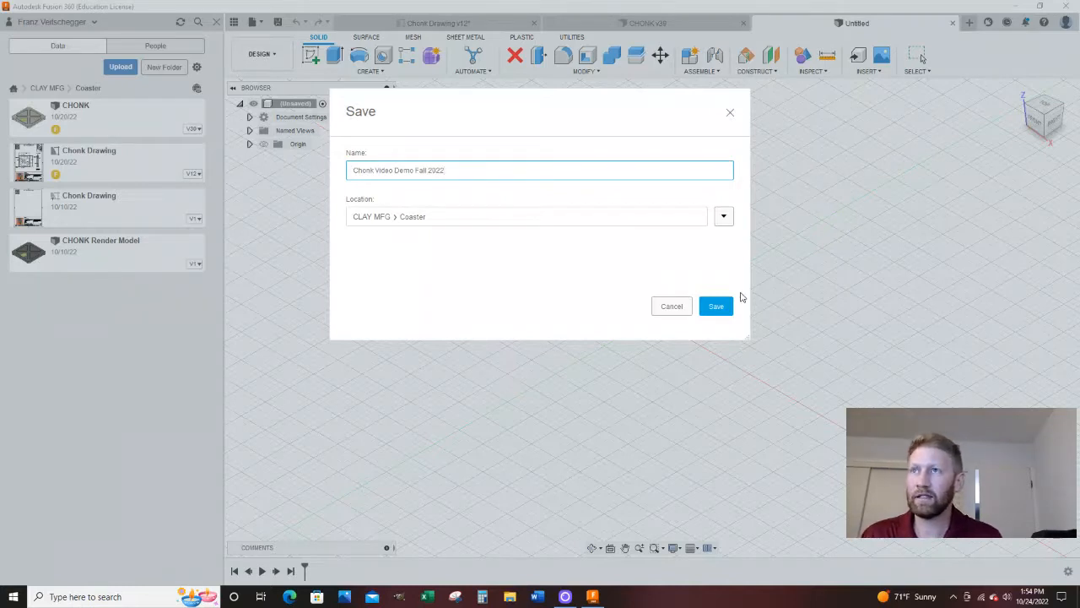
pyautogui.click(717, 305)
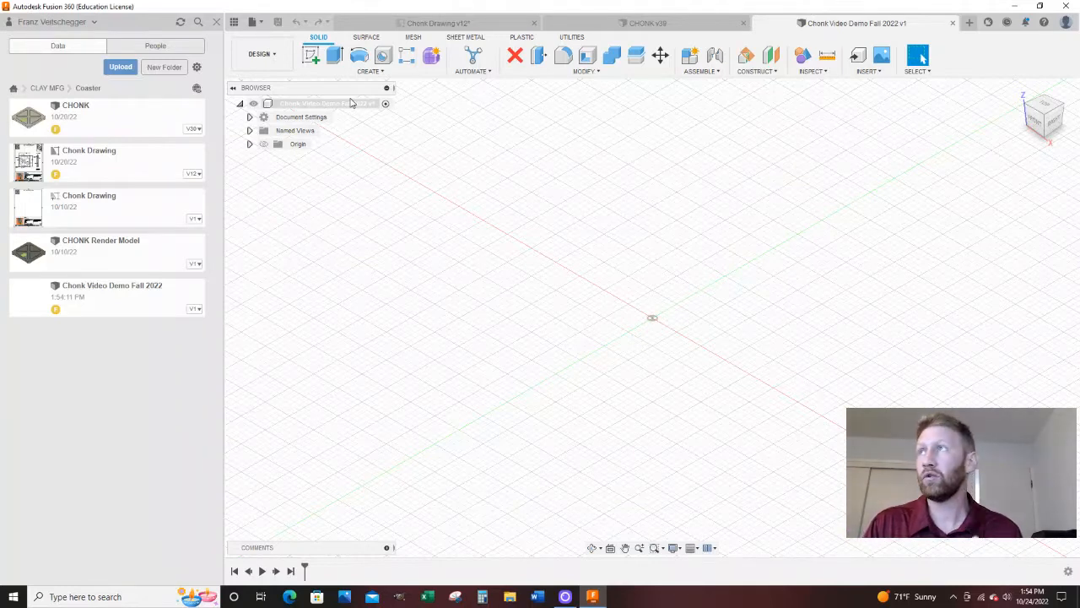
# Create an internal Standard component named "Chonk" under the top-level design and expand it in the browser.
pyautogui.rightClick(305, 103)
pyautogui.click(329, 109)
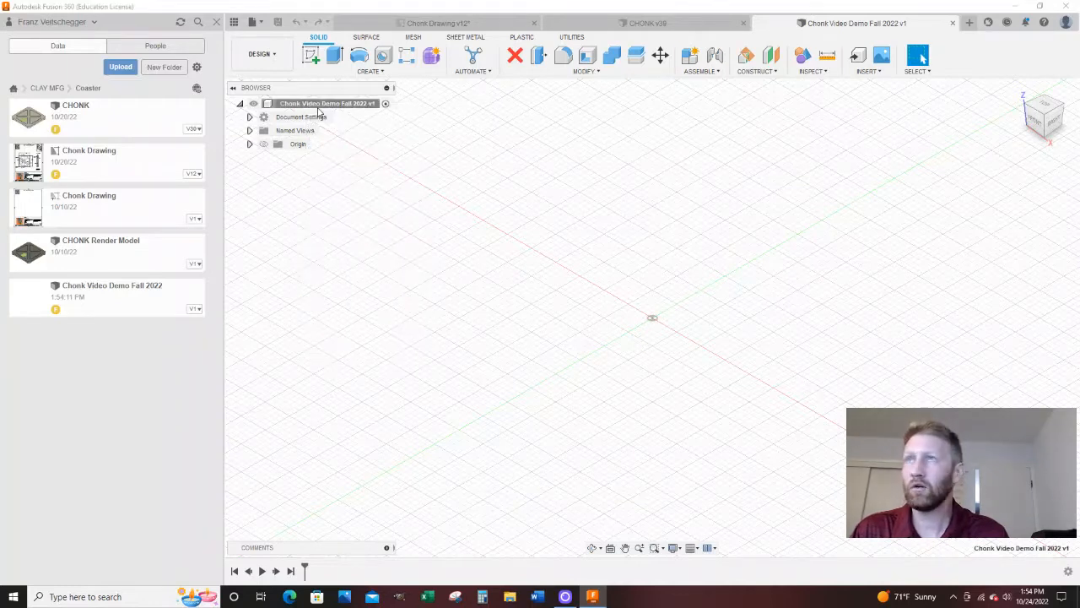
pyautogui.doubleClick(970, 221)
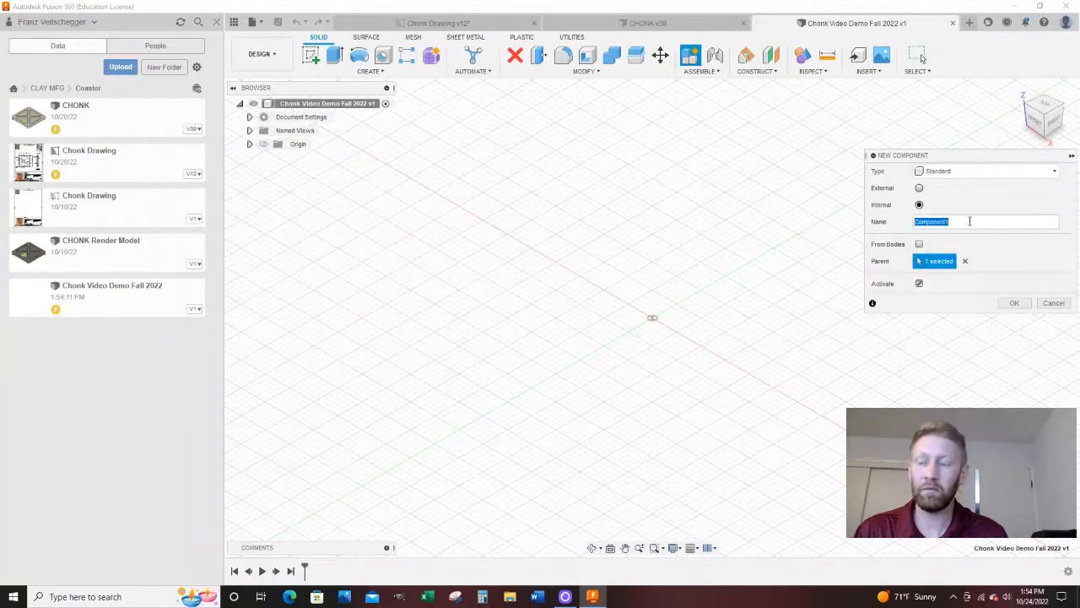
pyautogui.write('Chonk')
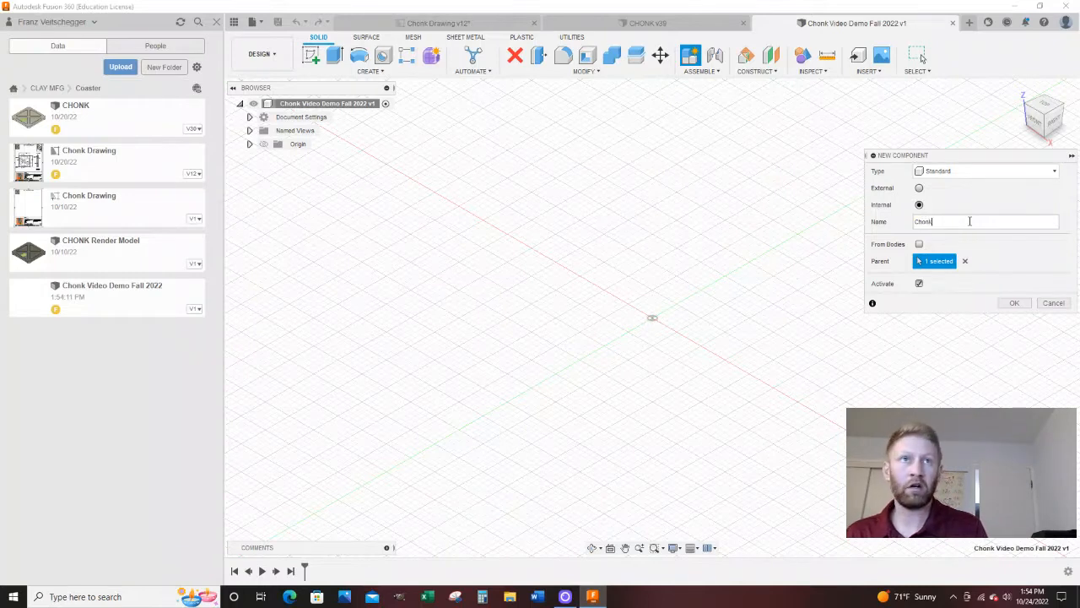
pyautogui.click(1014, 302)
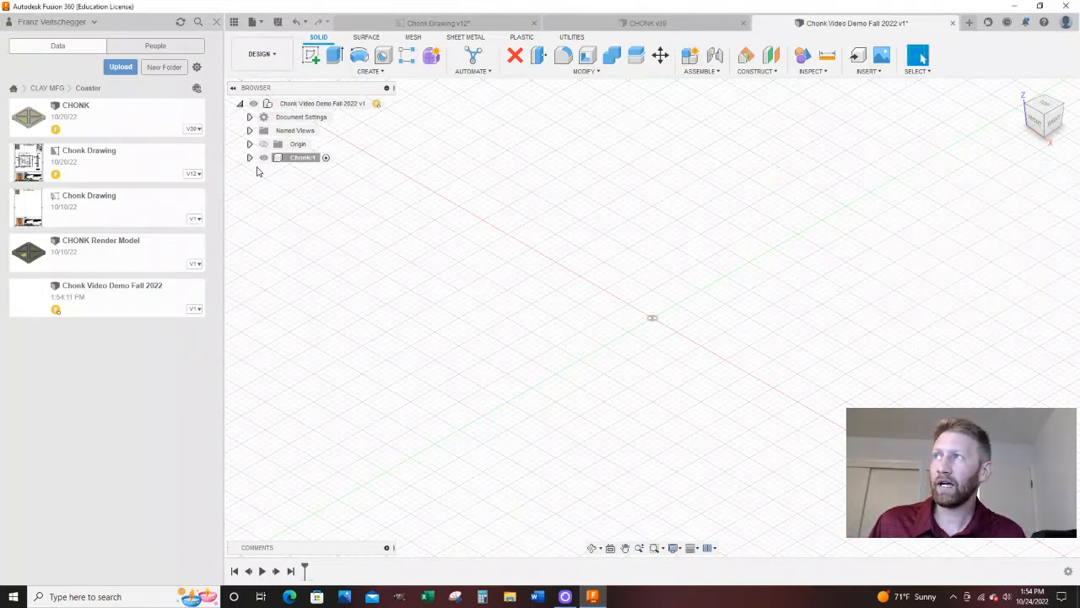
pyautogui.click(250, 158)
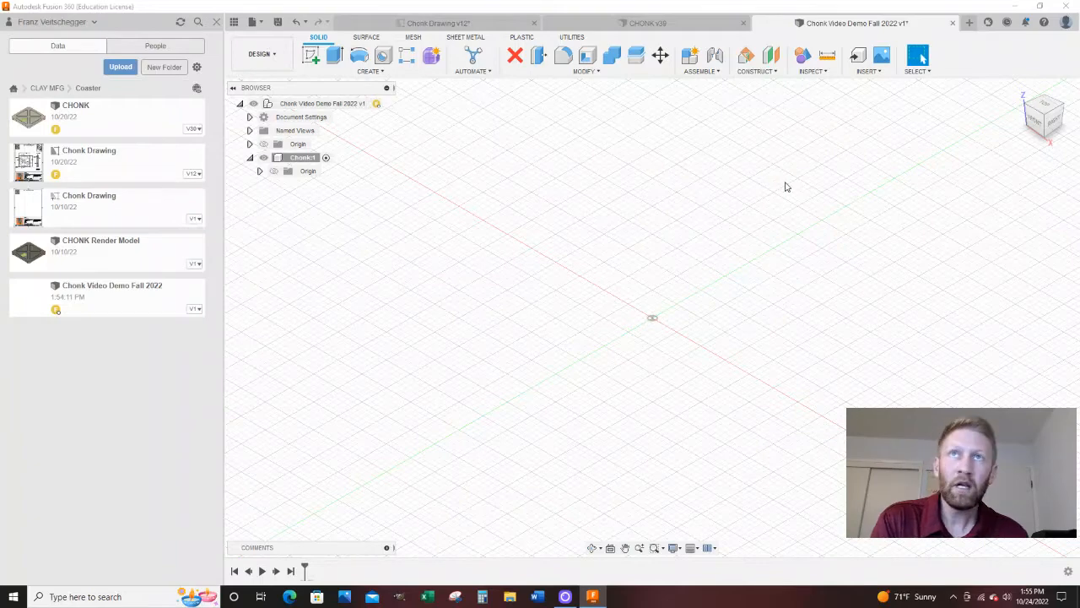
# Check the axis directions in the view and the default modeling orientation in the general preferences, and cancel the preferences.
pyautogui.click(1045, 110)
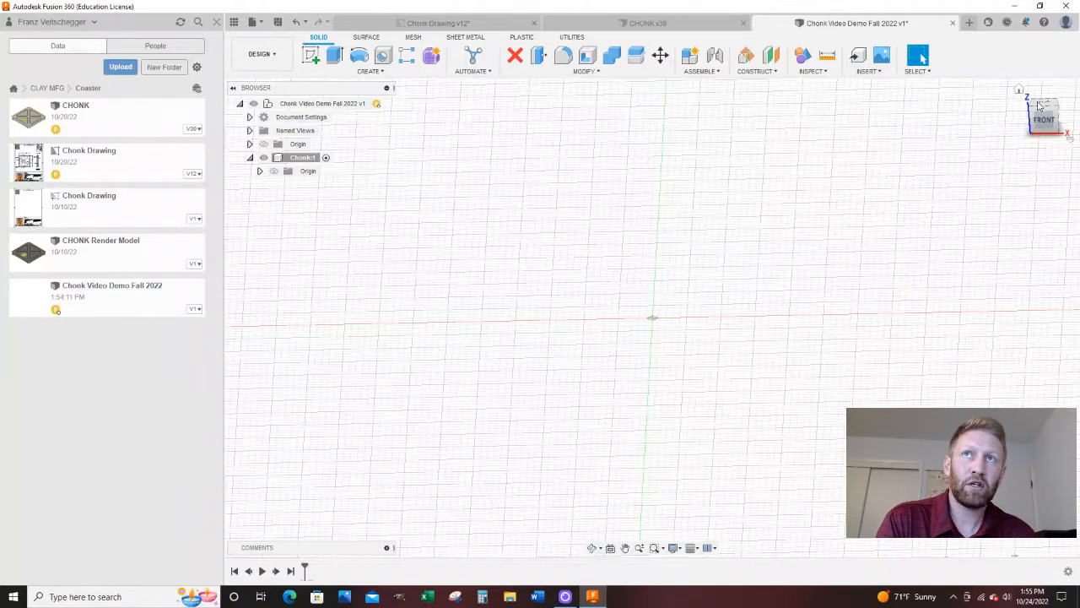
pyautogui.moveTo(1040, 105); pyautogui.dragTo(1038, 113)
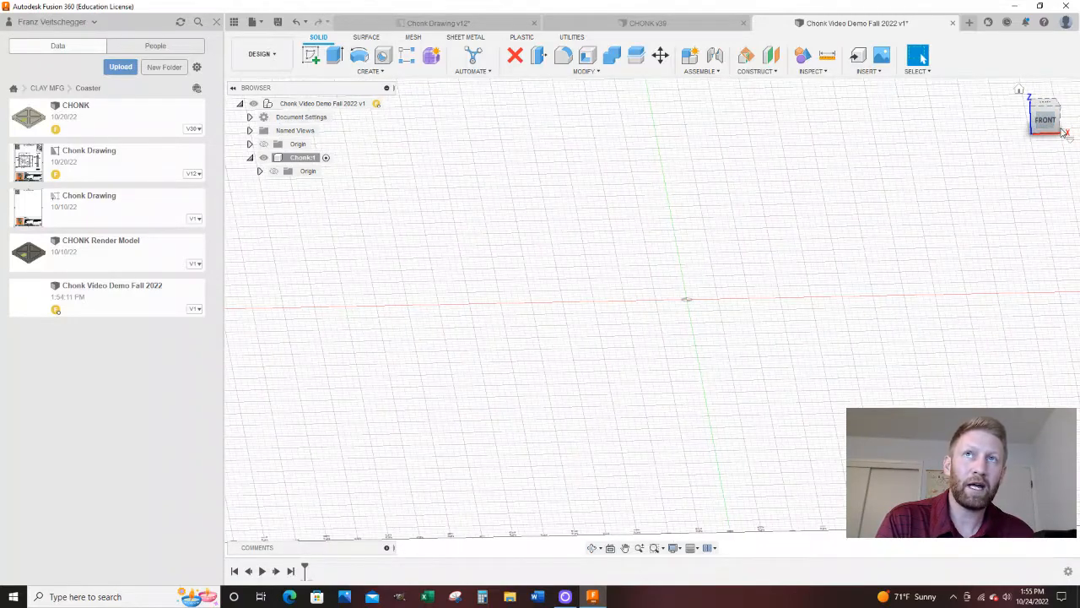
pyautogui.moveTo(1044, 122)
pyautogui.mouseDown()
pyautogui.moveTo(1052, 137)
pyautogui.moveTo(1034, 131)
pyautogui.mouseUp()
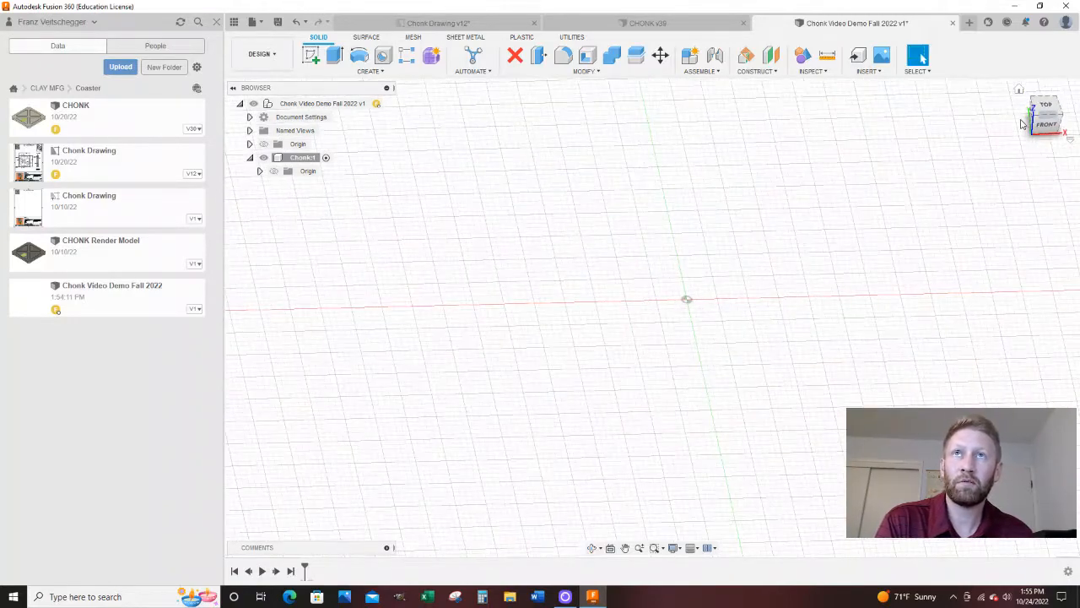
pyautogui.keyDown('shift'); pyautogui.moveTo(1022, 116); pyautogui.dragTo(1013, 132, button='middle'); pyautogui.keyUp('shift')
pyautogui.click(1066, 22)
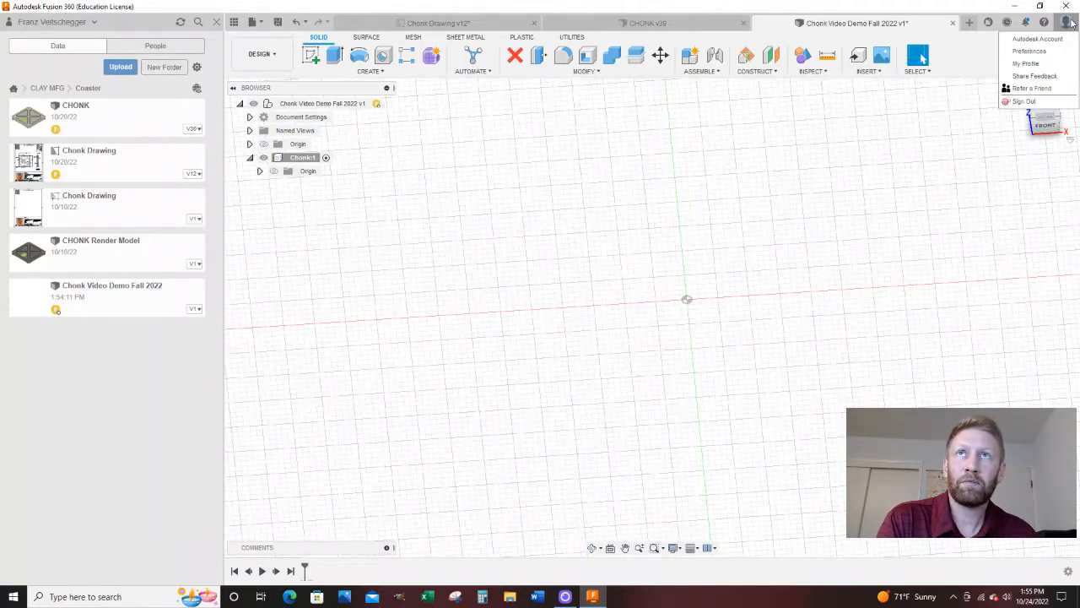
pyautogui.click(1060, 54)
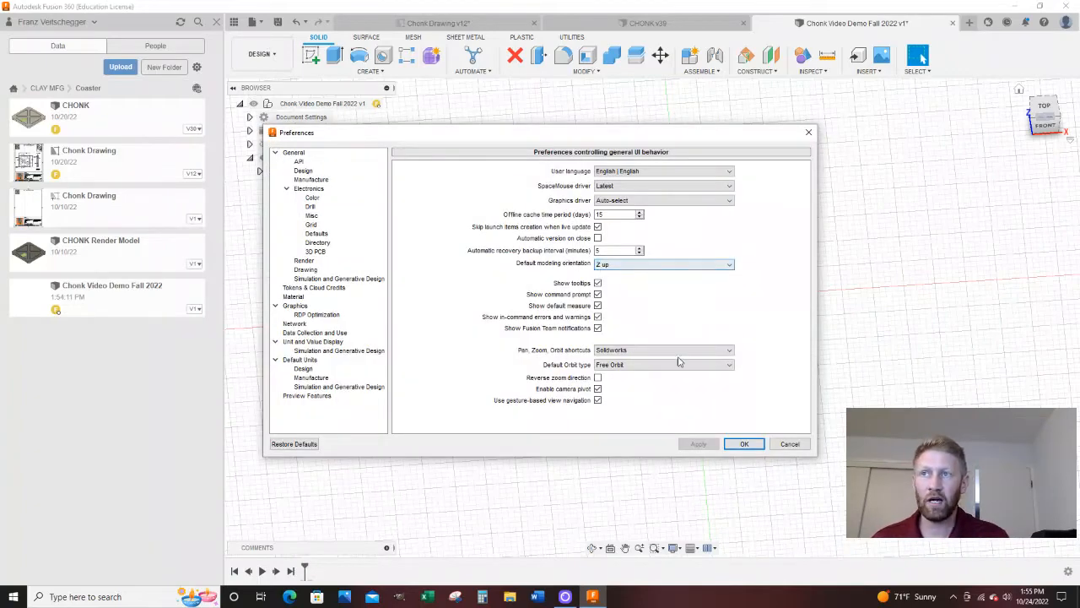
pyautogui.click(791, 444)
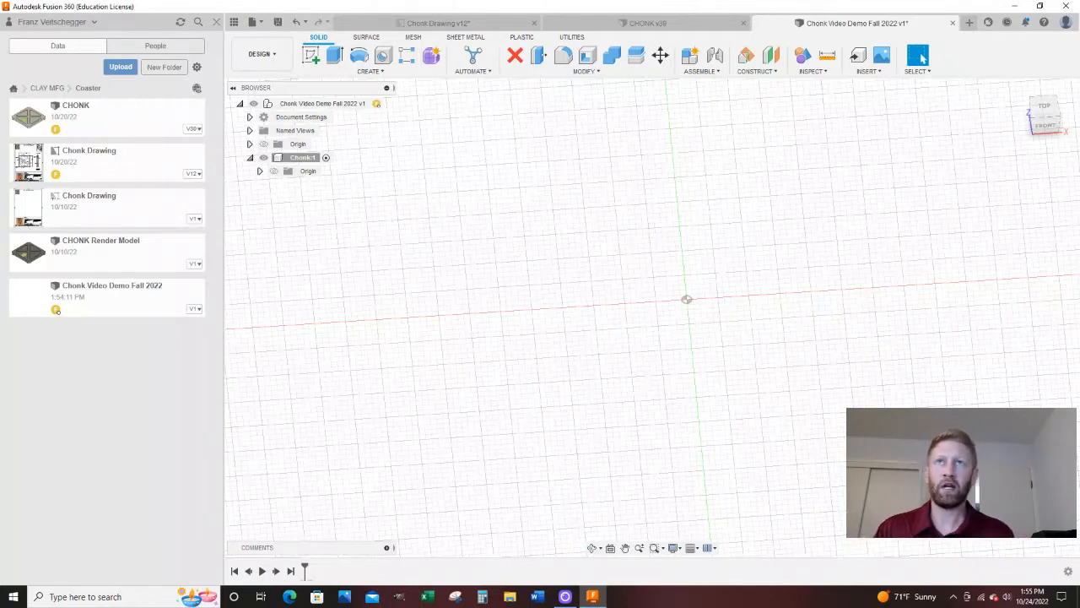
# Start a sketch on the horizontal origin plane for the Chonk component, viewed from the top.
pyautogui.click(1044, 112)
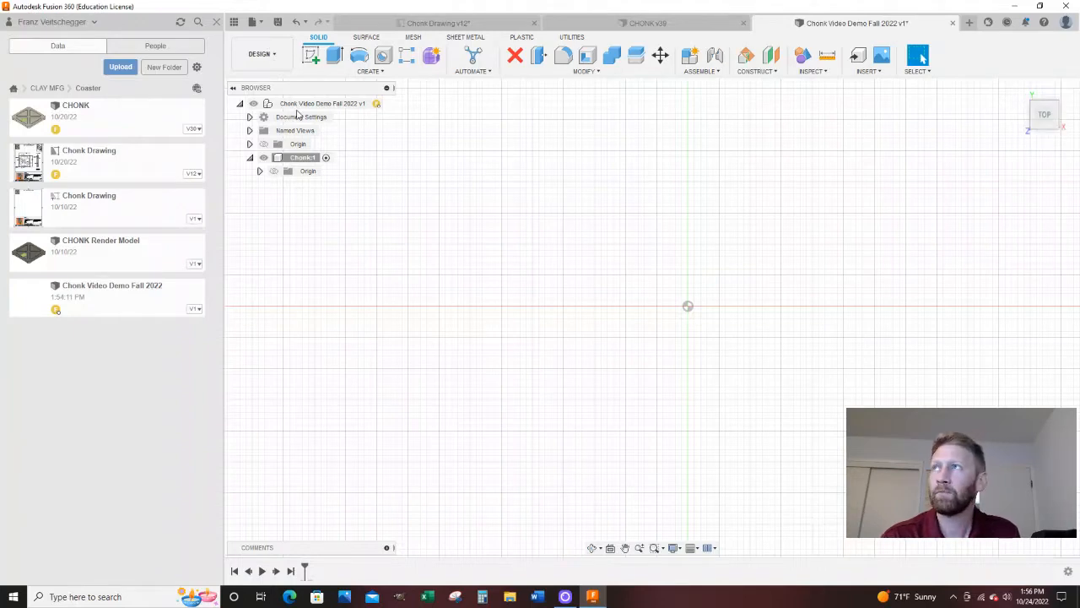
pyautogui.click(310, 56)
pyautogui.click(717, 274)
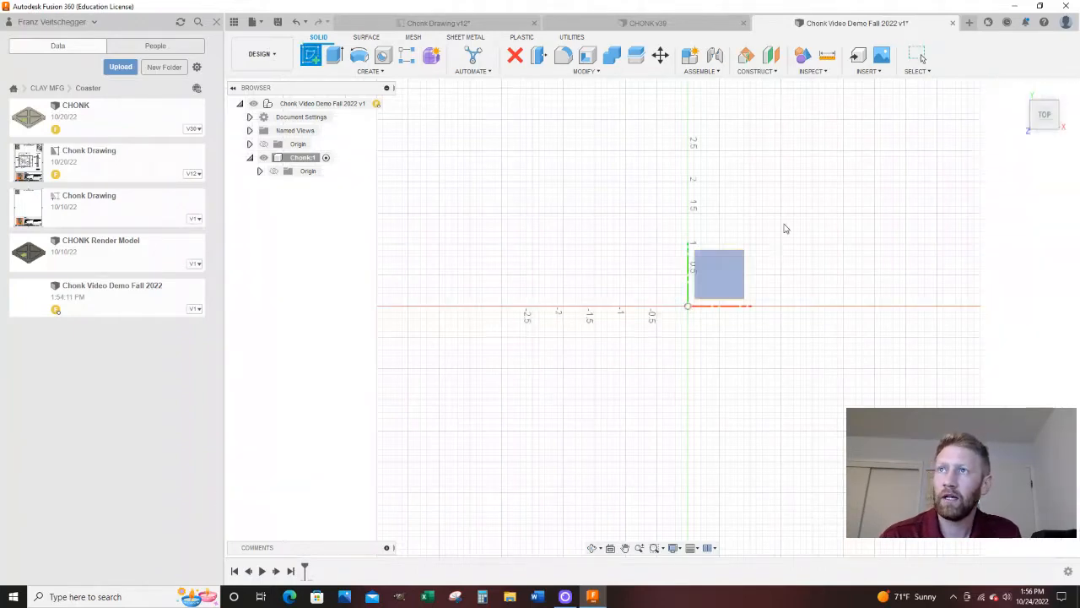
pyautogui.click(716, 283)
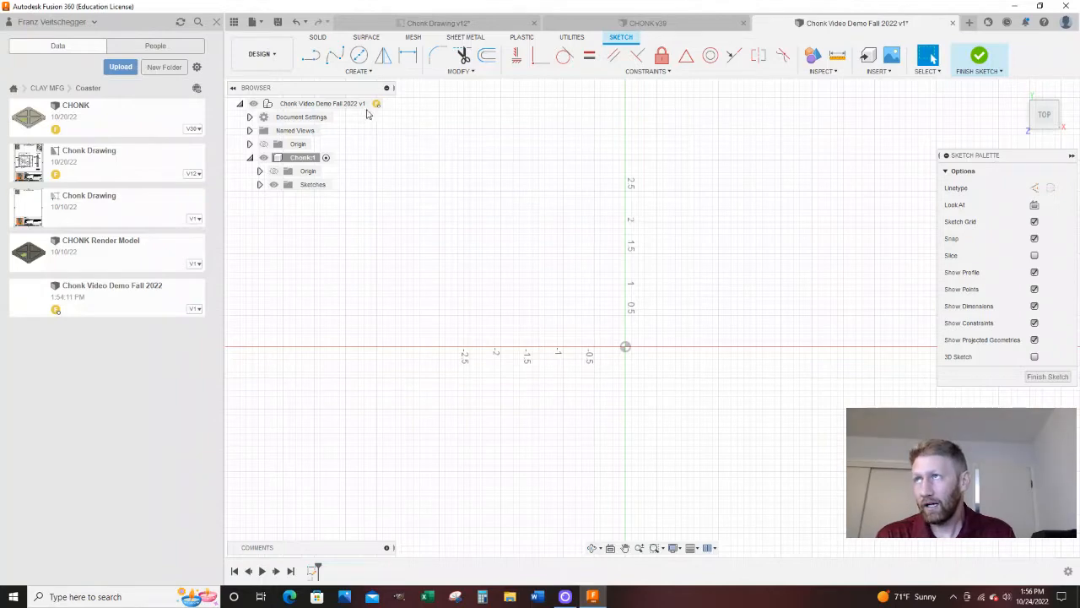
# Draw a 3.875 by 3.875 in center rectangle centred on the origin.
pyautogui.click(349, 74)
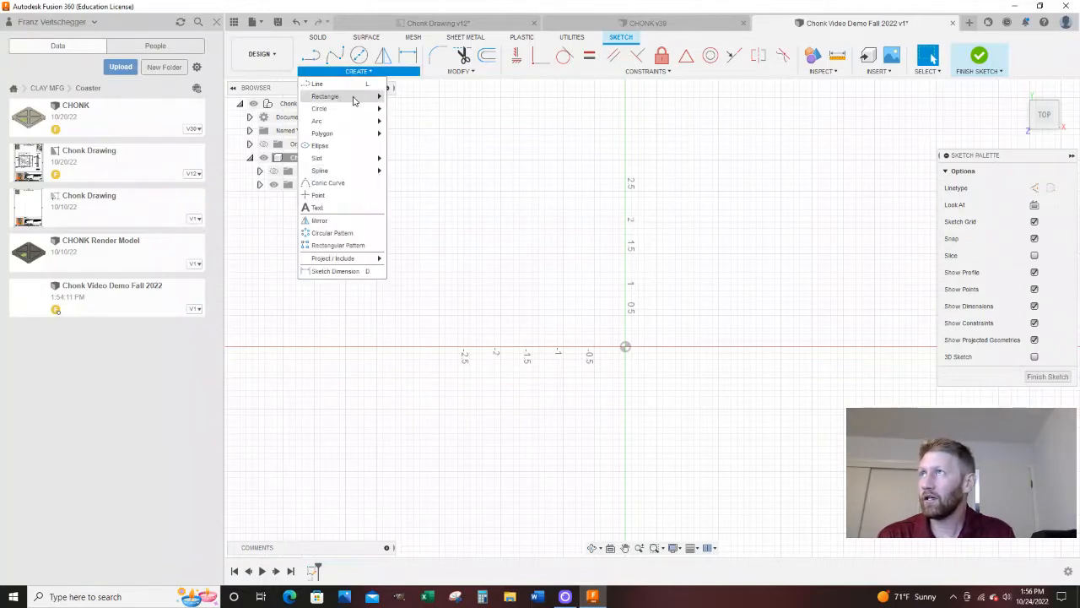
pyautogui.moveTo(358, 100)
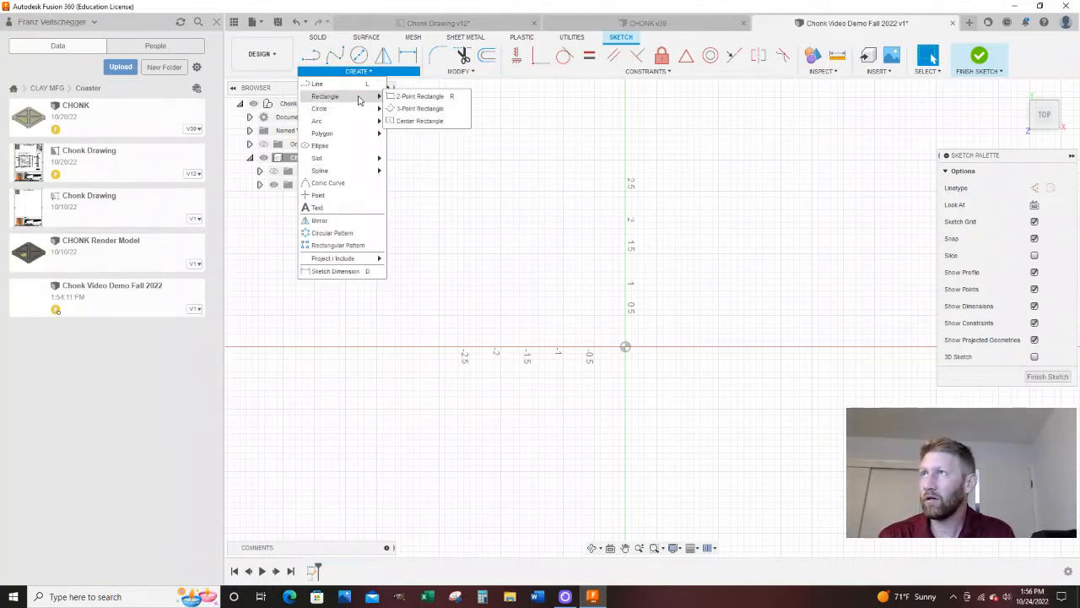
pyautogui.click(416, 121)
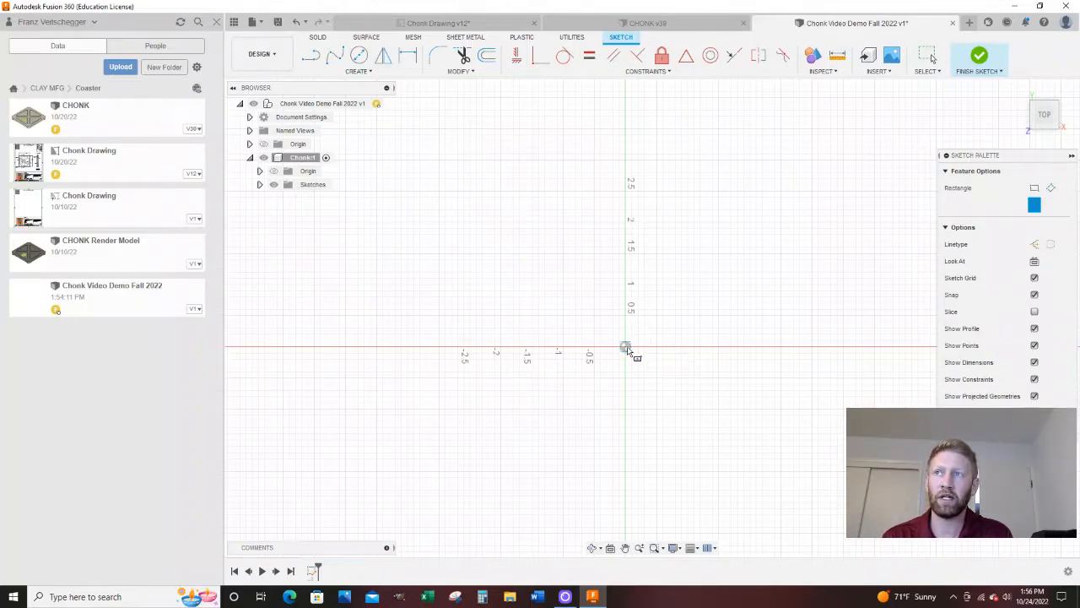
pyautogui.click(625, 346)
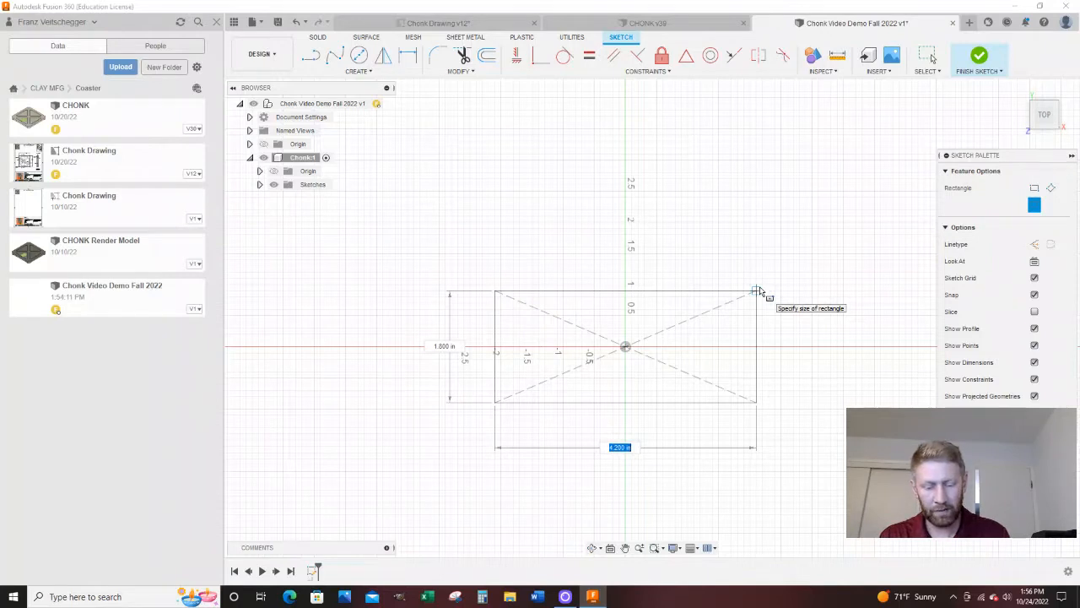
pyautogui.write('3.875')
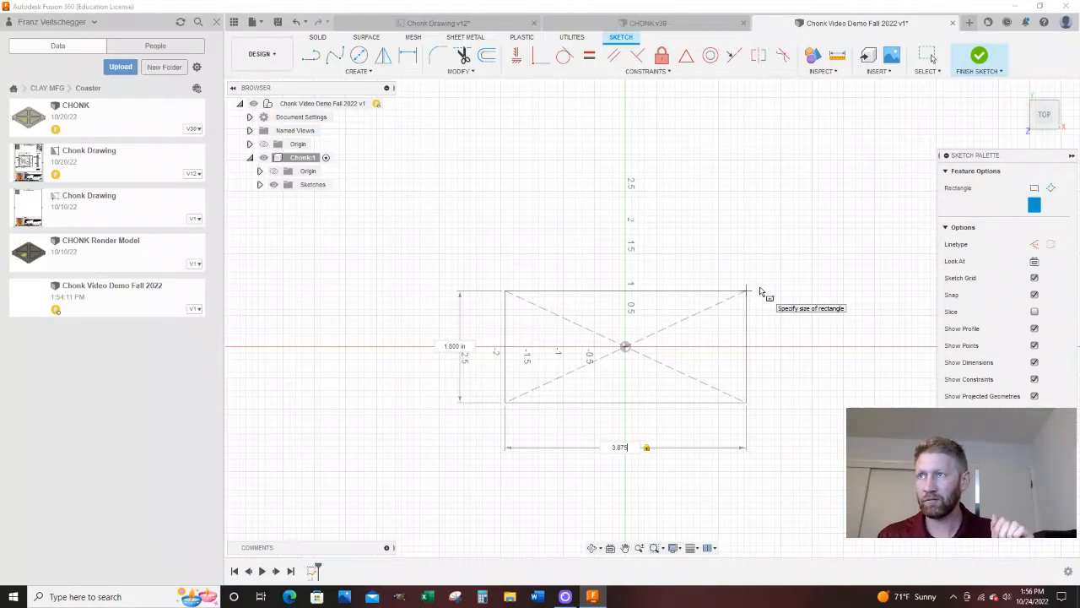
pyautogui.press('Tab')
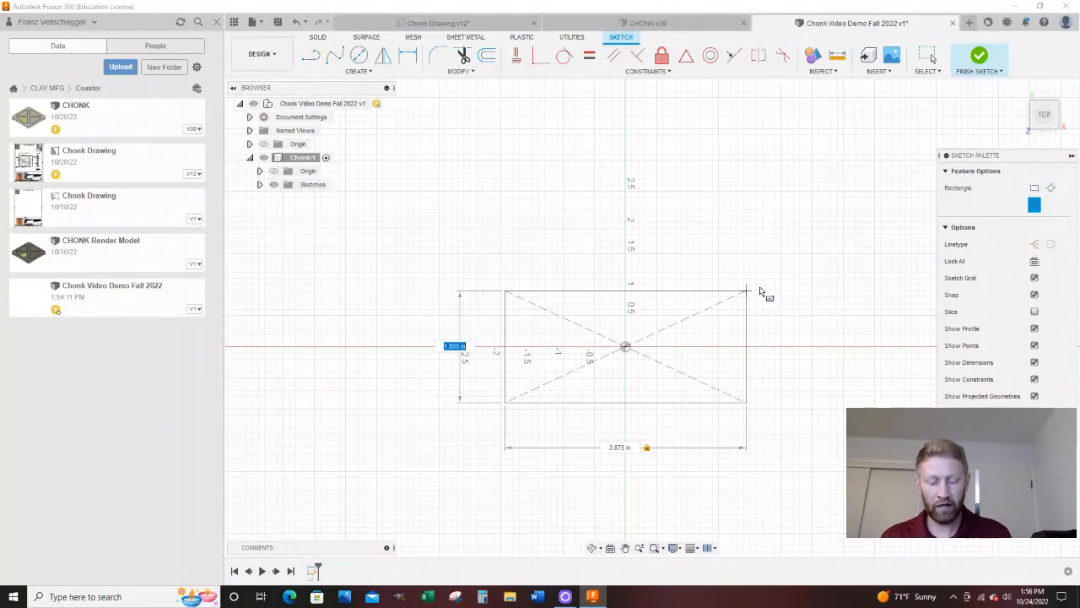
pyautogui.write('3.875')
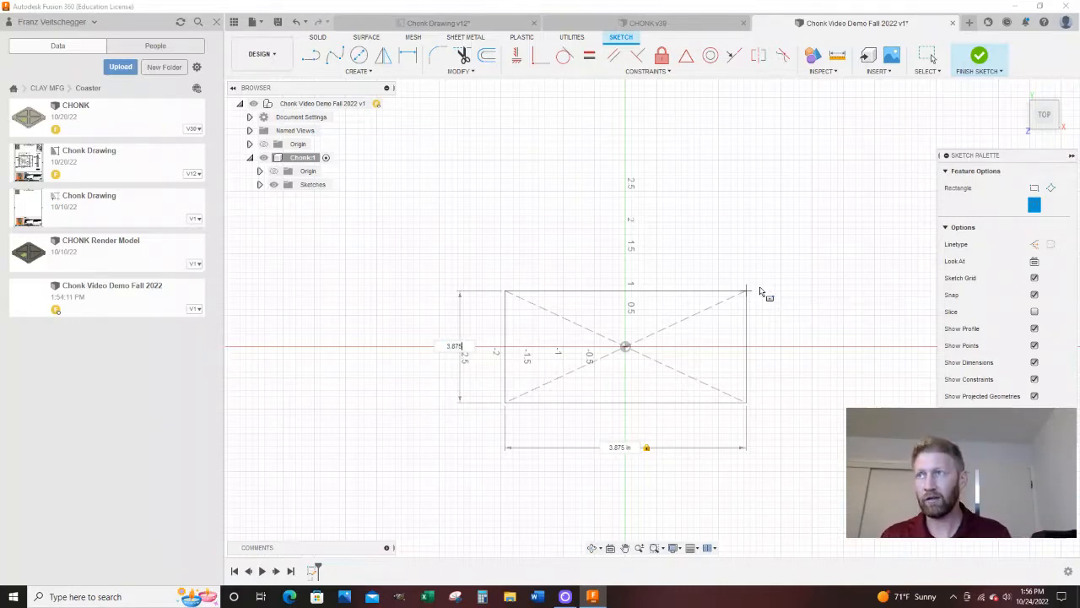
pyautogui.press('Return')
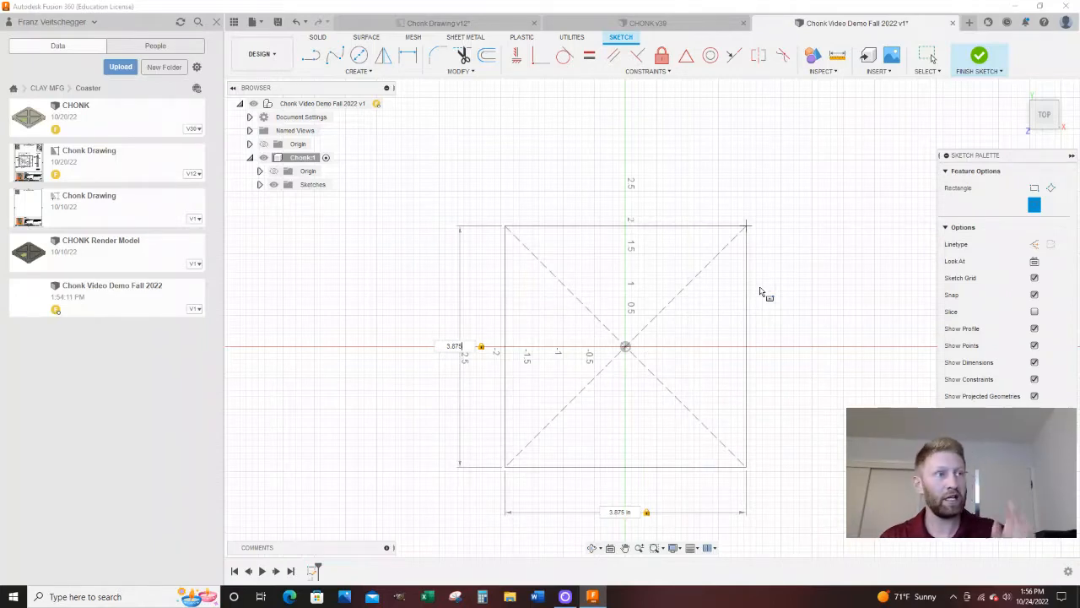
pyautogui.press('Return')
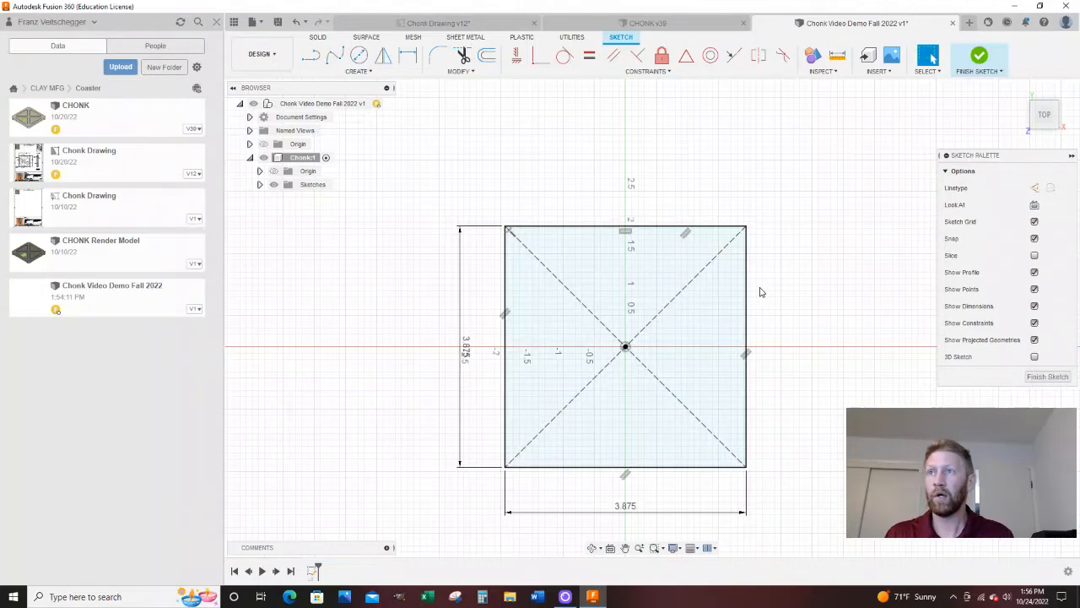
# Extrude the square profile symmetrically as a new body, with a whole-length distance of 0.325 in.
pyautogui.scroll(-1, 578, 173)
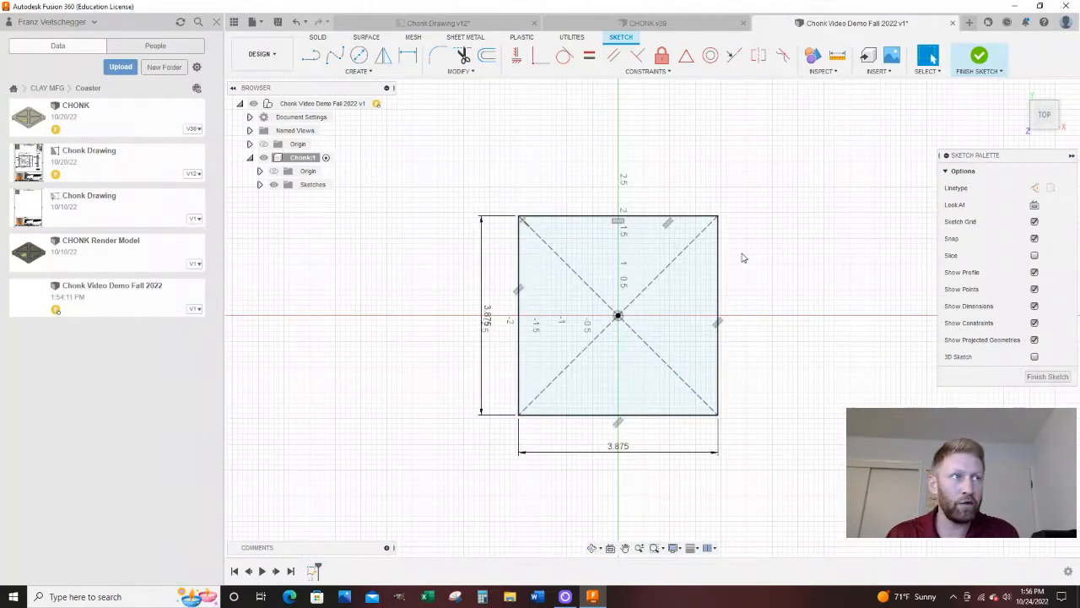
pyautogui.click(699, 267)
pyautogui.moveTo(690, 344)
pyautogui.keyDown('shift'); pyautogui.mouseDown(button='middle')
pyautogui.moveTo(726, 287)
pyautogui.moveTo(931, 57)
pyautogui.mouseUp(button='middle'); pyautogui.keyUp('shift')
pyautogui.keyDown('shift'); pyautogui.moveTo(692, 262); pyautogui.dragTo(662, 325, button='middle'); pyautogui.keyUp('shift')
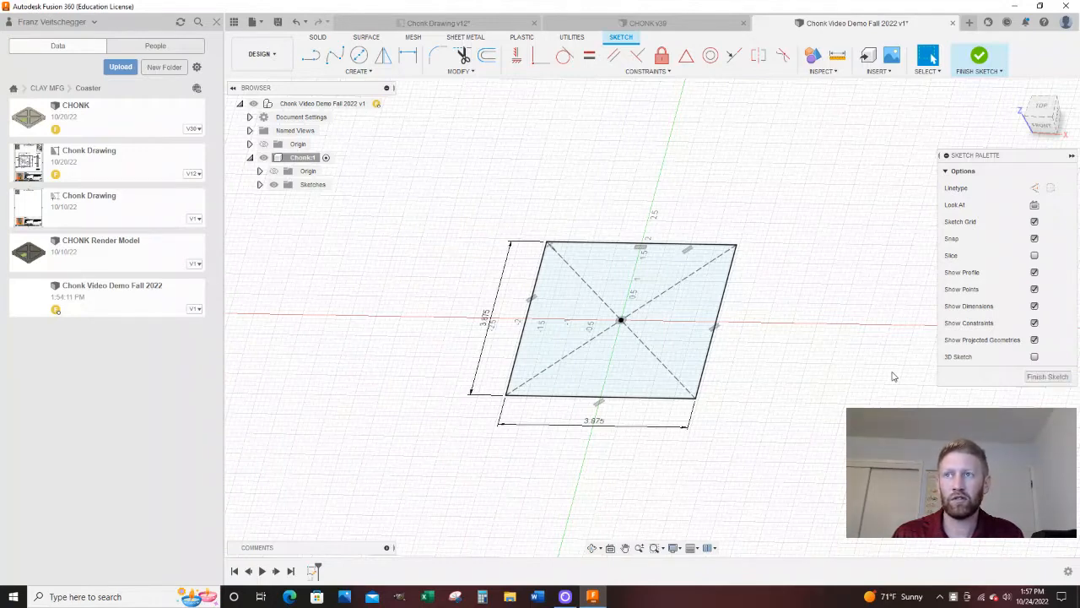
pyautogui.press('e')
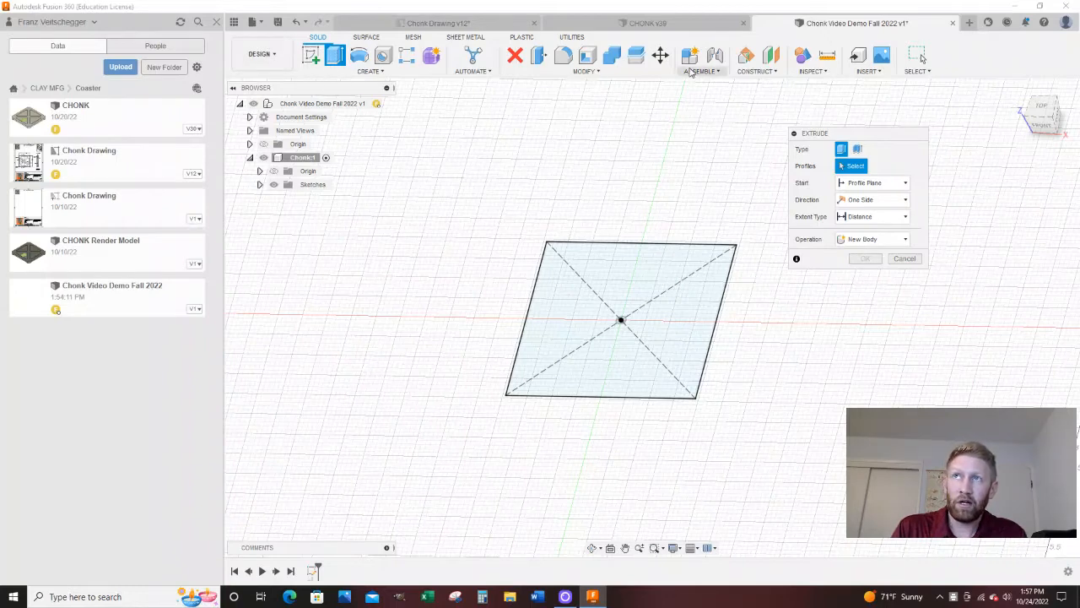
pyautogui.click(865, 200)
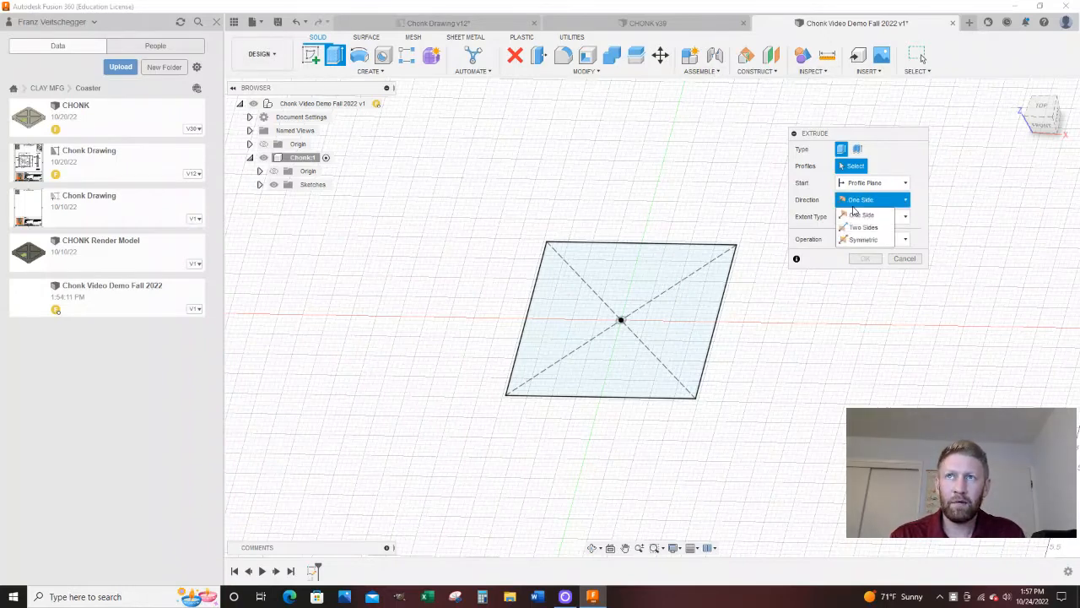
pyautogui.click(861, 240)
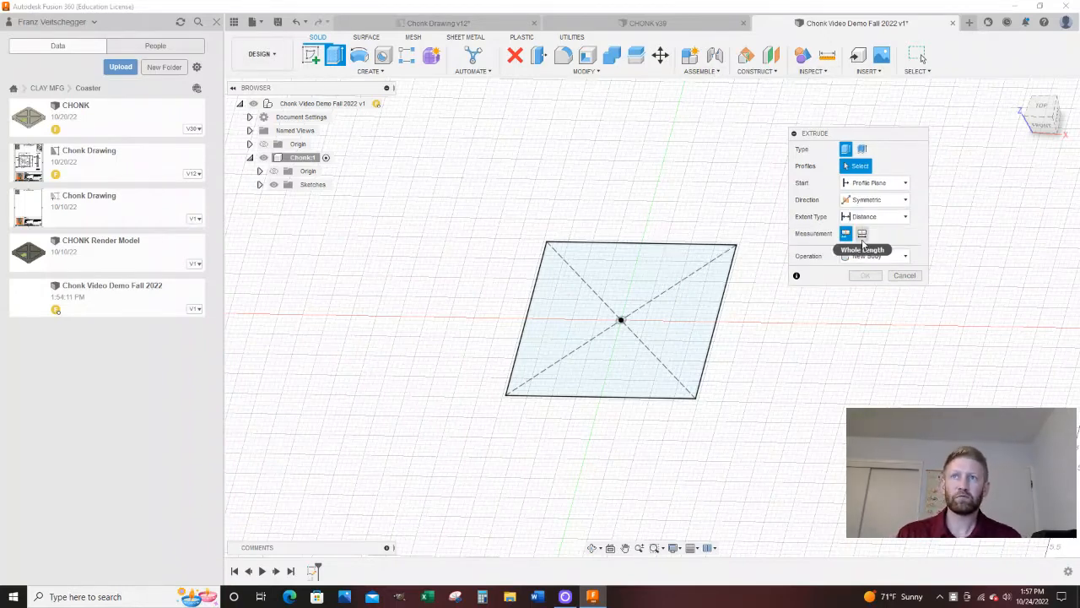
pyautogui.click(862, 240)
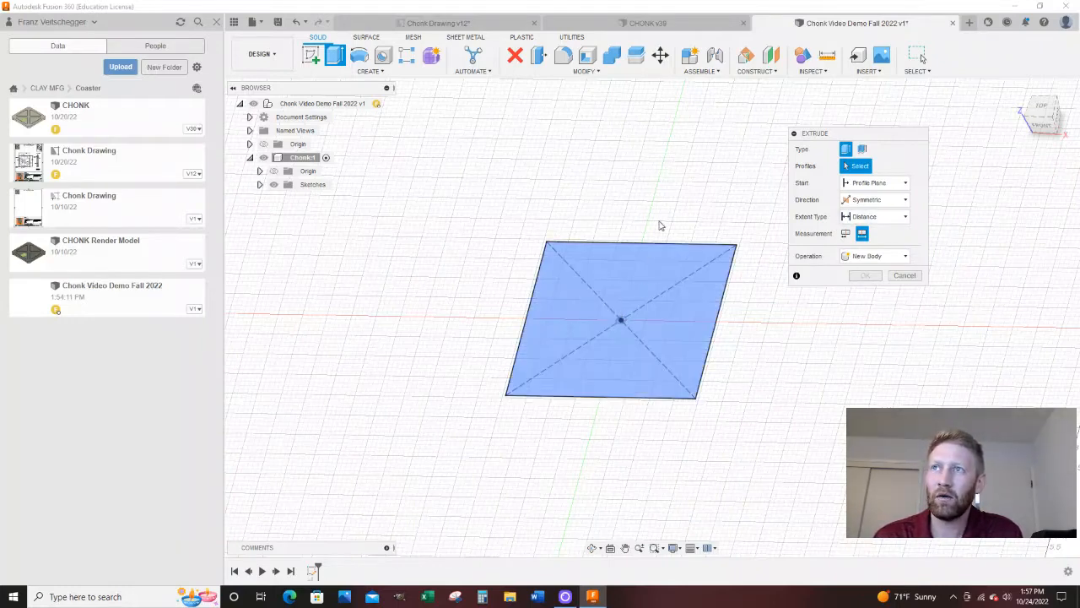
pyautogui.click(650, 290)
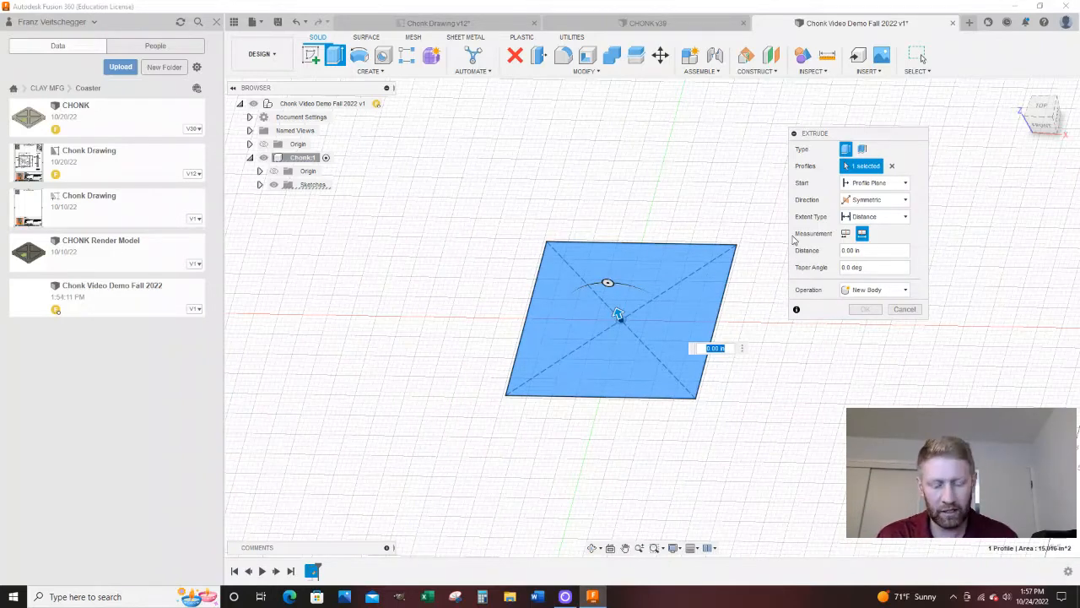
pyautogui.write('.325')
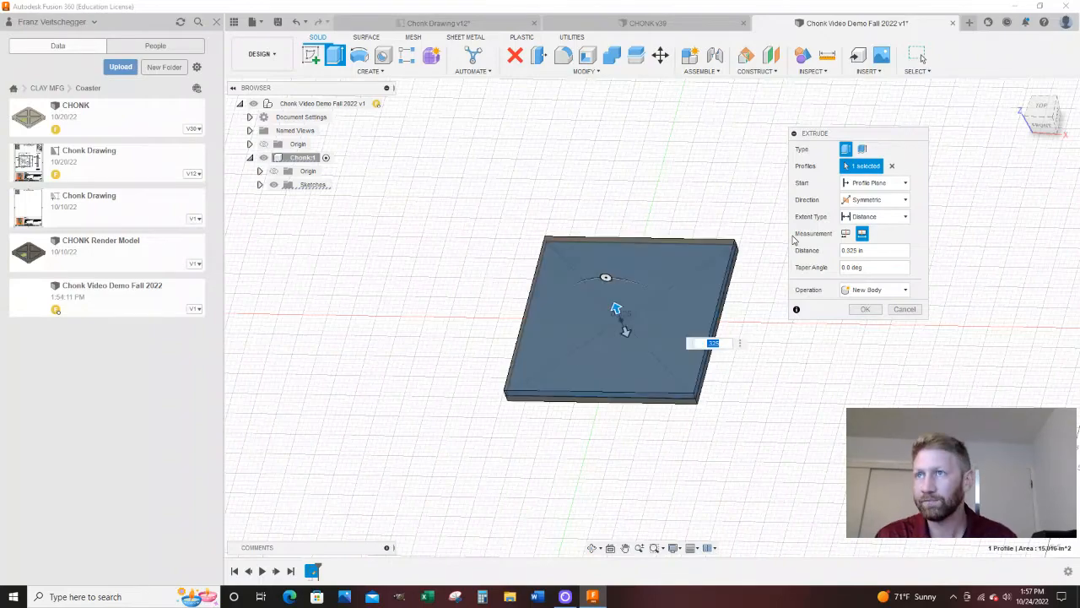
pyautogui.click(865, 311)
# Show the Chonk component's origin planes, inspect how the body sits around them, and expand its Bodies and Sketches folders.
pyautogui.moveTo(747, 388)
pyautogui.keyDown('shift'); pyautogui.mouseDown(button='middle')
pyautogui.moveTo(609, 353)
pyautogui.moveTo(601, 332)
pyautogui.moveTo(610, 360)
pyautogui.mouseUp(button='middle'); pyautogui.keyUp('shift')
pyautogui.scroll(8, 605, 367)
pyautogui.scroll(-3, 607, 346)
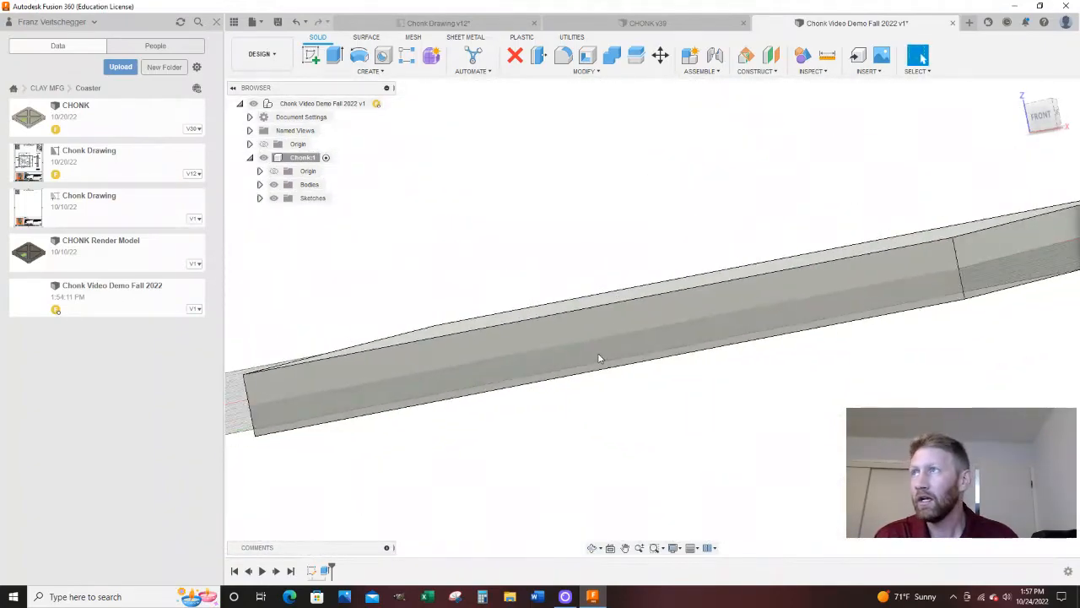
pyautogui.click(279, 172)
pyautogui.scroll(5, 490, 241)
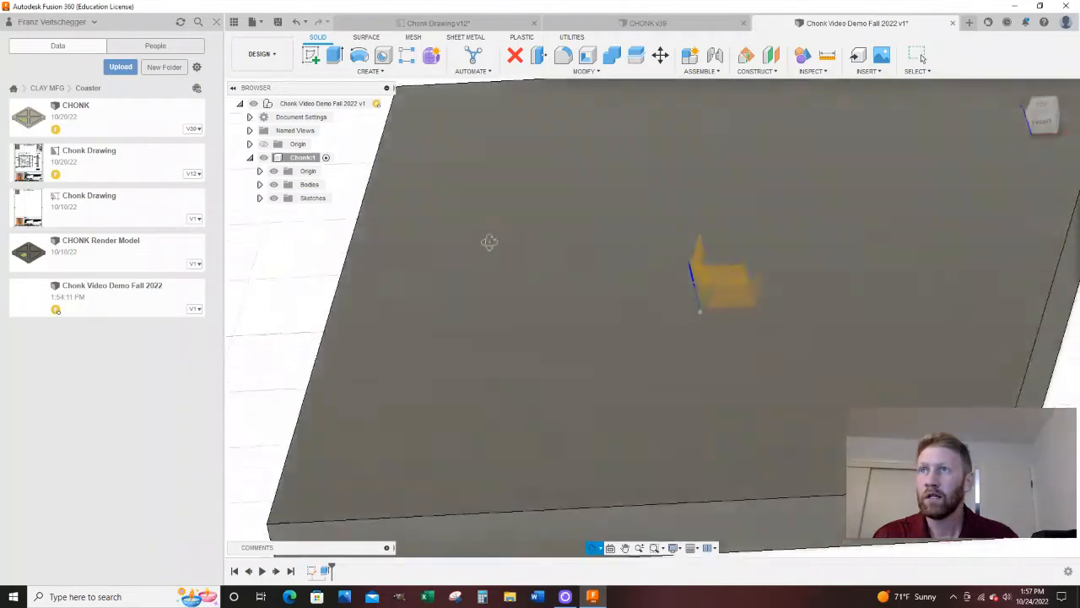
pyautogui.keyDown('shift'); pyautogui.moveTo(490, 241); pyautogui.dragTo(796, 298, button='middle'); pyautogui.keyUp('shift')
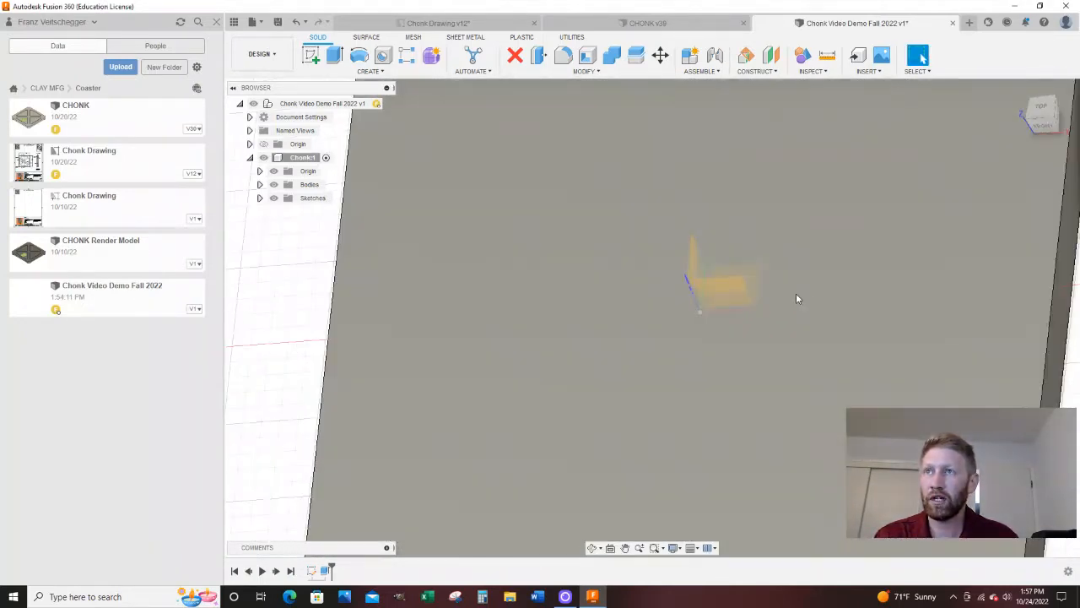
pyautogui.scroll(-5, 586, 243)
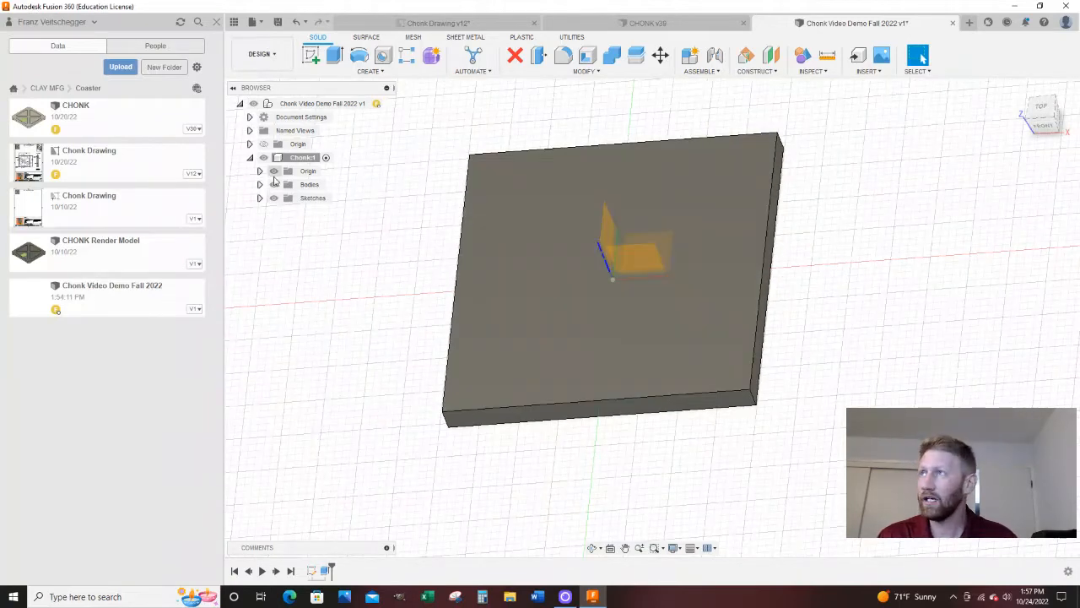
pyautogui.click(260, 184)
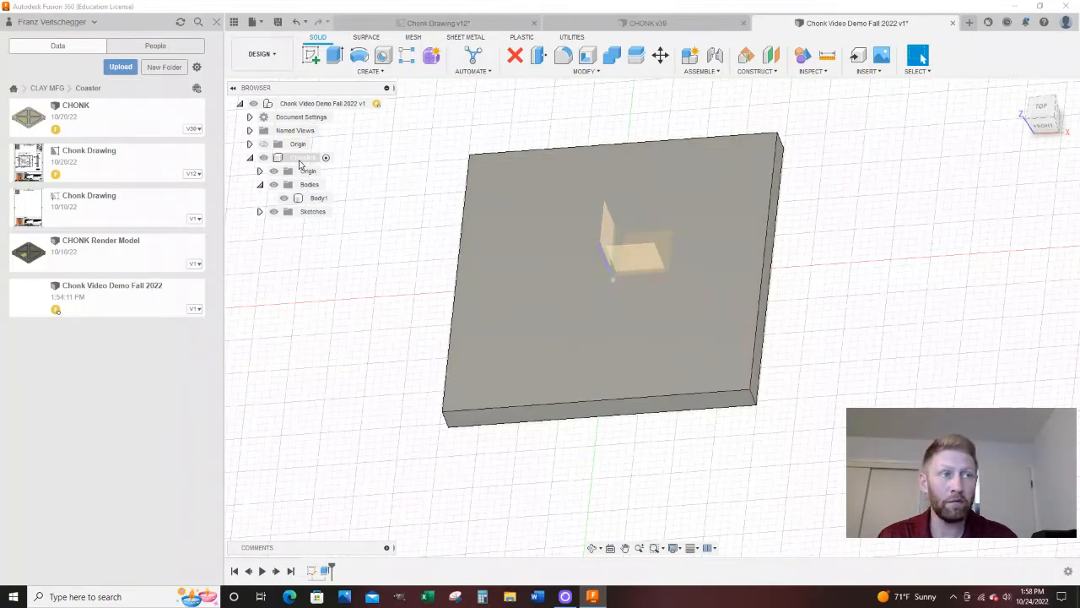
pyautogui.click(260, 211)
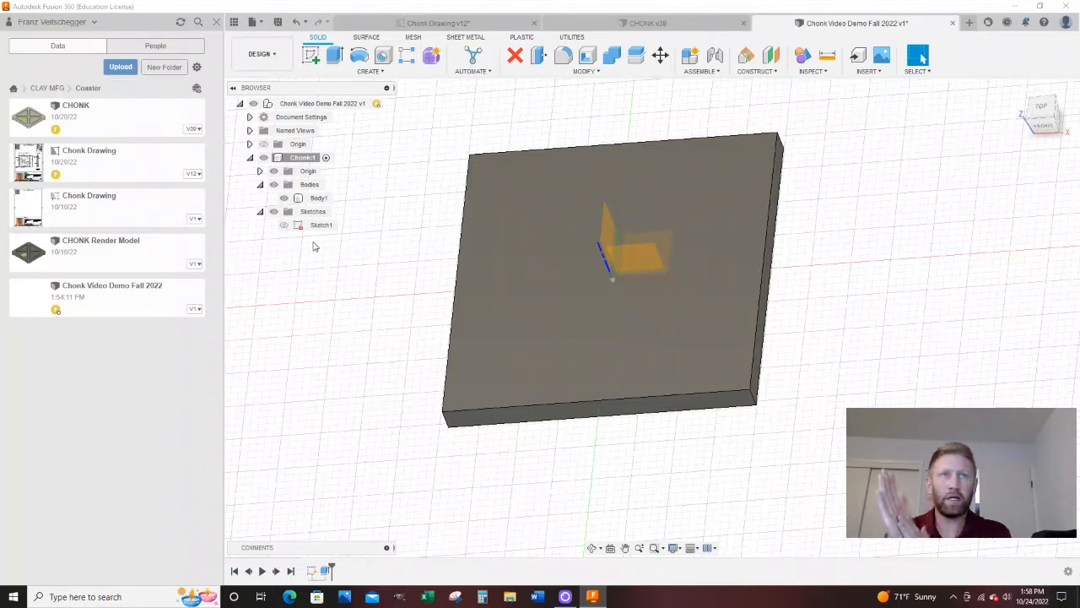
# Consult the front view in the Chonk Drawing, create a sketch on the new body's top face, and hide the base square's sketch.
pyautogui.click(510, 26)
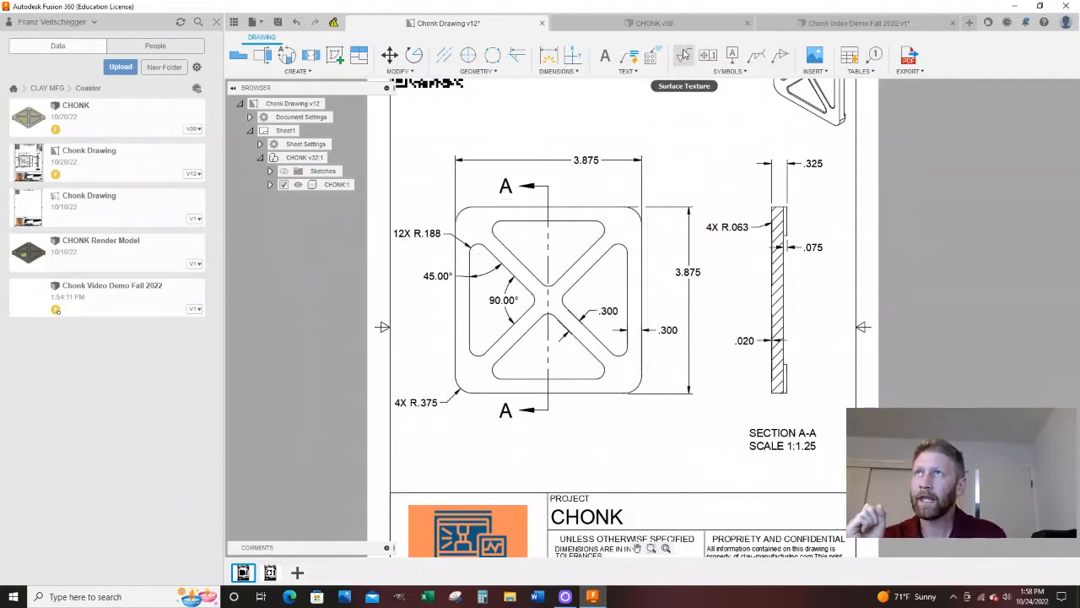
pyautogui.click(893, 23)
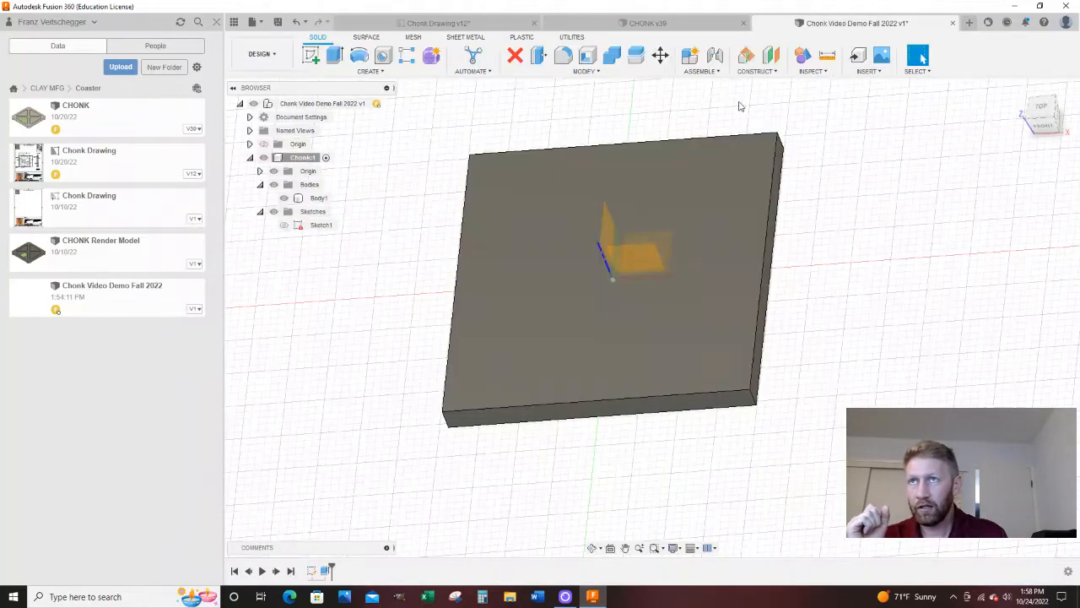
pyautogui.click(1044, 109)
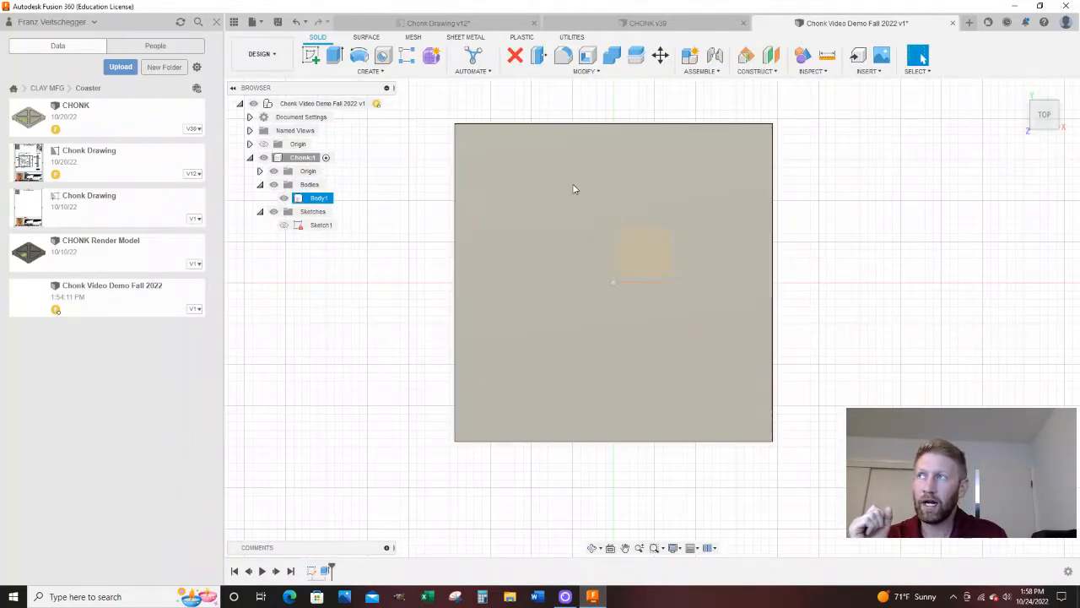
pyautogui.click(573, 189)
pyautogui.rightClick(574, 188)
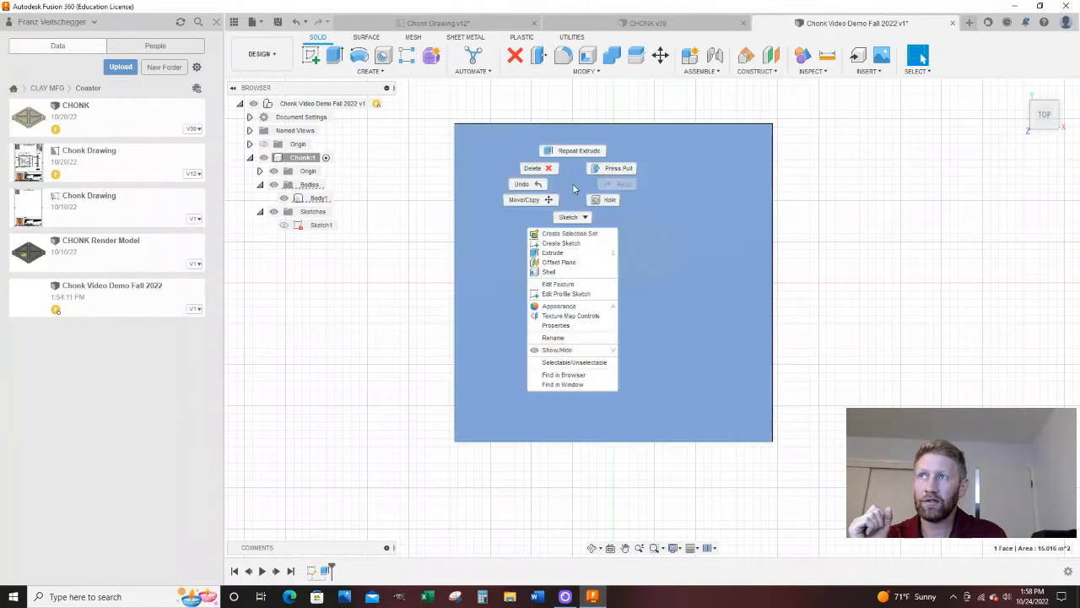
pyautogui.click(575, 245)
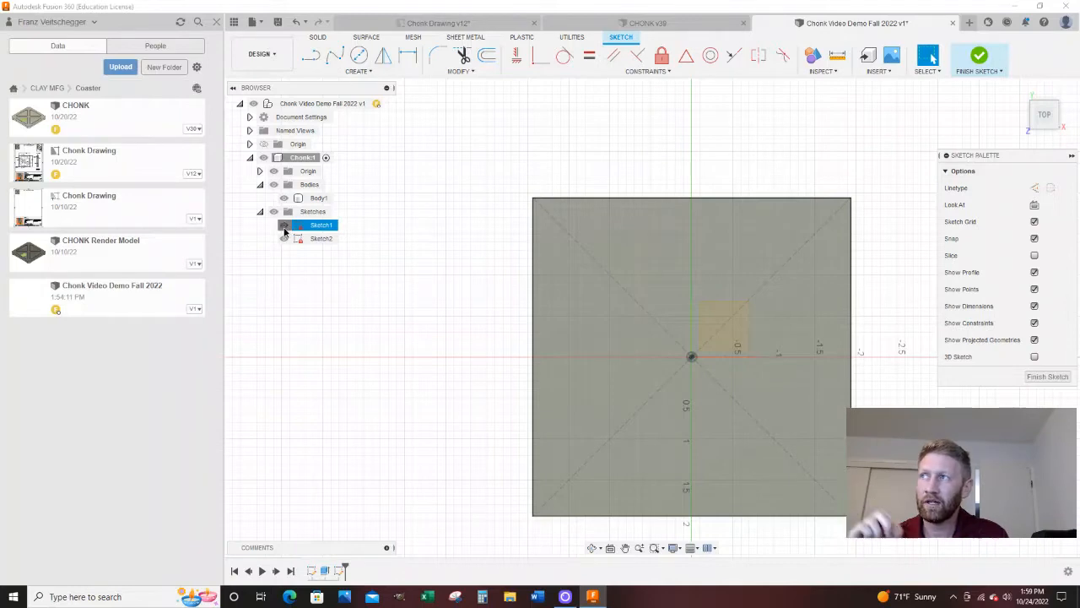
pyautogui.click(284, 225)
# Offset the top face's square outline inward with an offset position of -0.3 in.
pyautogui.scroll(-2, 381, 251)
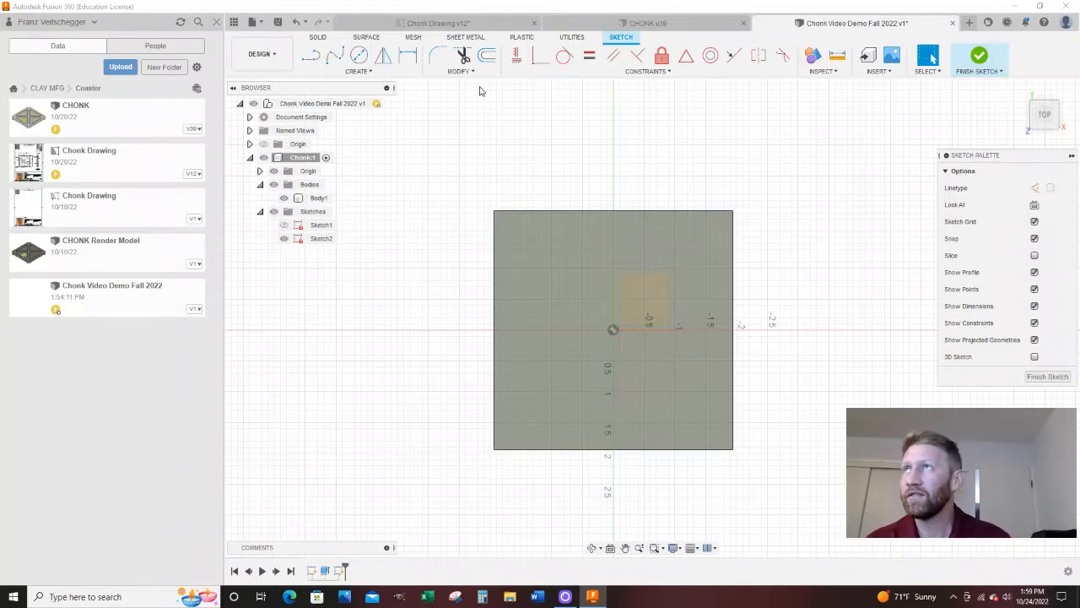
pyautogui.click(485, 56)
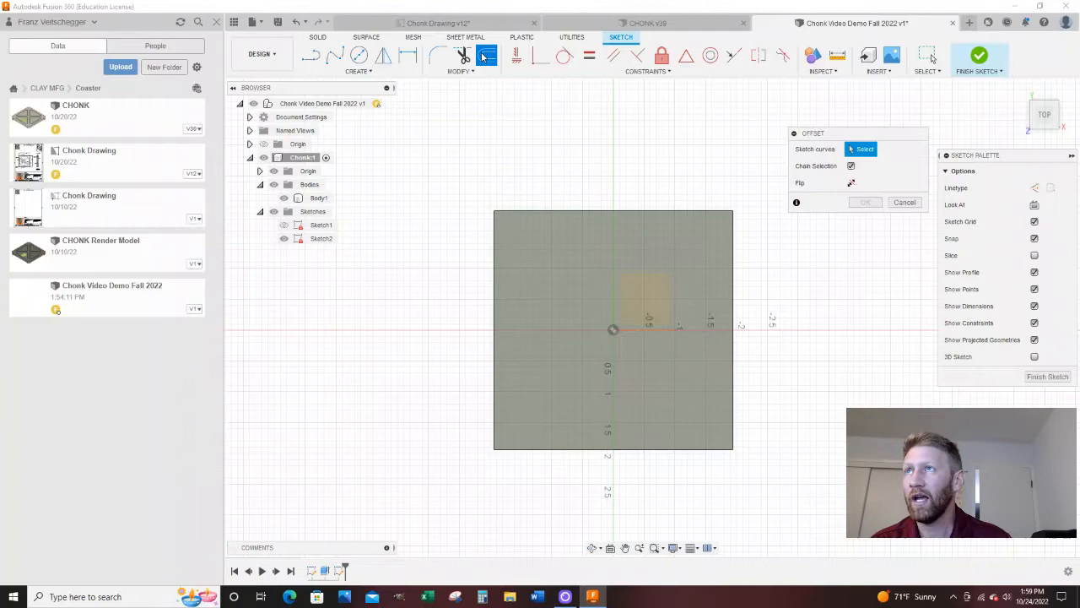
pyautogui.click(563, 211)
pyautogui.moveTo(563, 211)
pyautogui.mouseDown()
pyautogui.moveTo(564, 199)
pyautogui.moveTo(566, 226)
pyautogui.mouseUp()
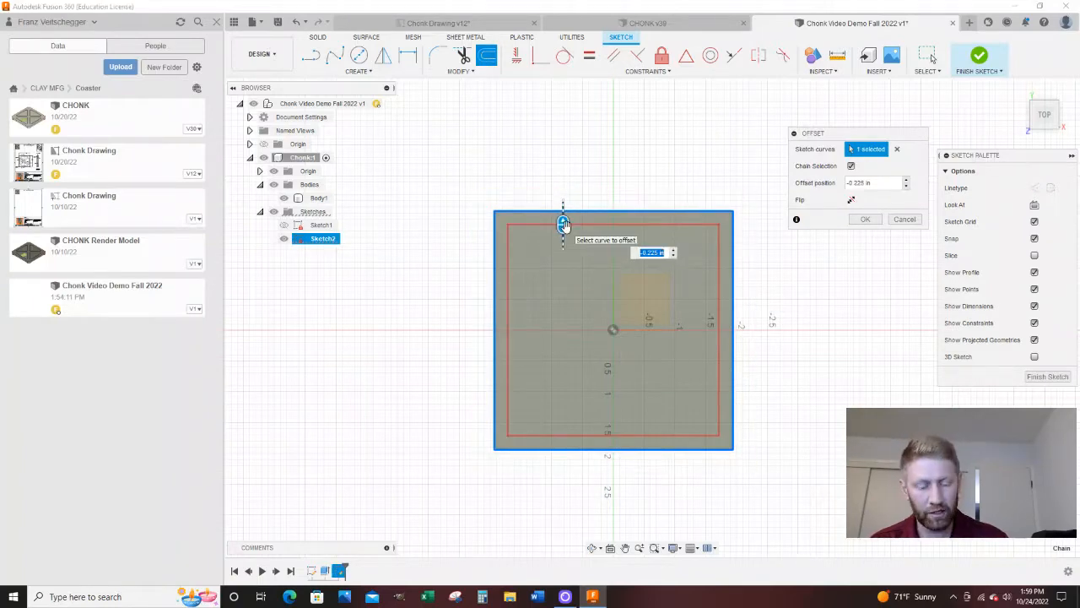
pyautogui.write('-.3')
pyautogui.press('Return')
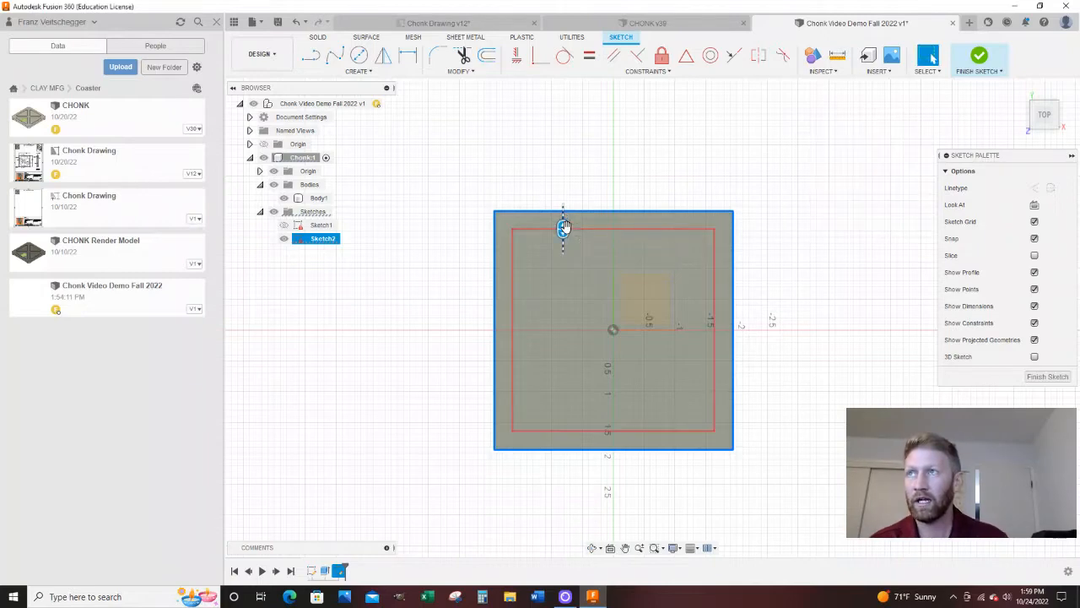
# Draw a diagonal line from the inner square's upper-right corner to its lower-left corner.
pyautogui.scroll(-2, 387, 257)
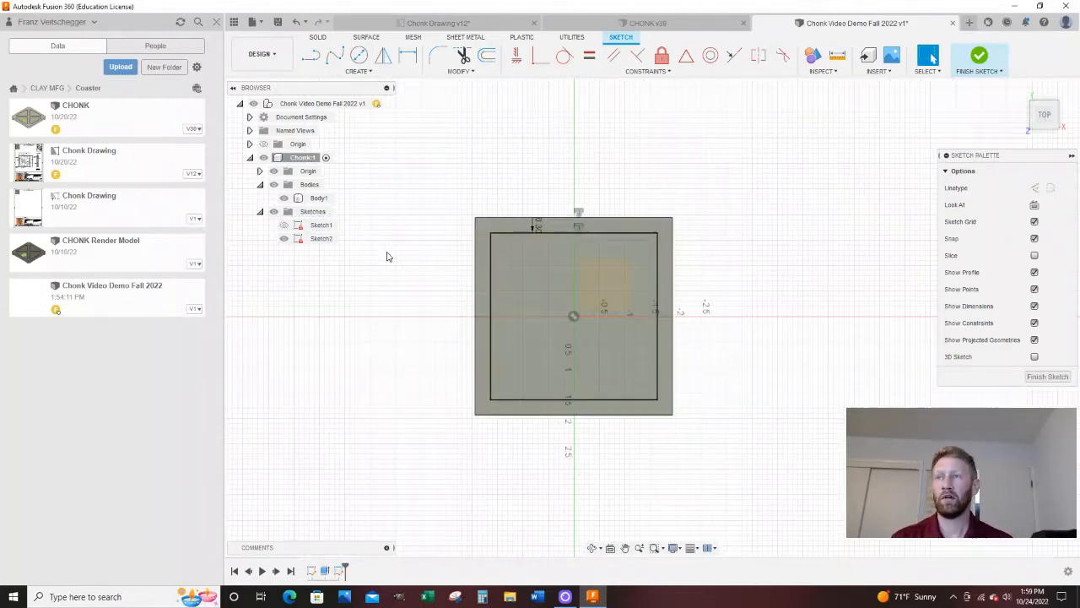
pyautogui.scroll(4, 446, 253)
pyautogui.scroll(-2, 616, 246)
pyautogui.scroll(3, 704, 370)
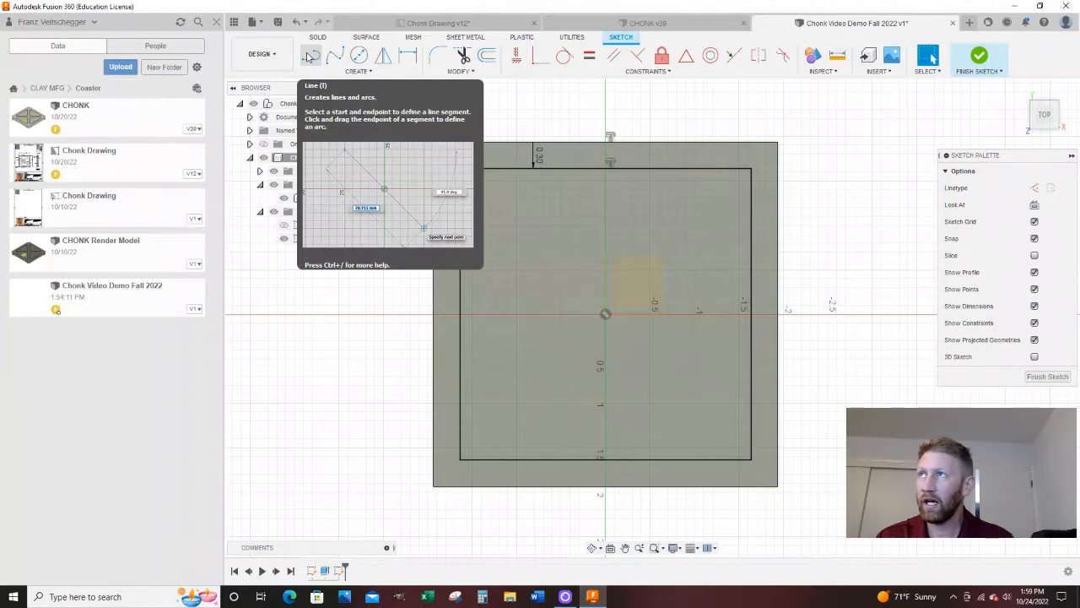
pyautogui.click(310, 56)
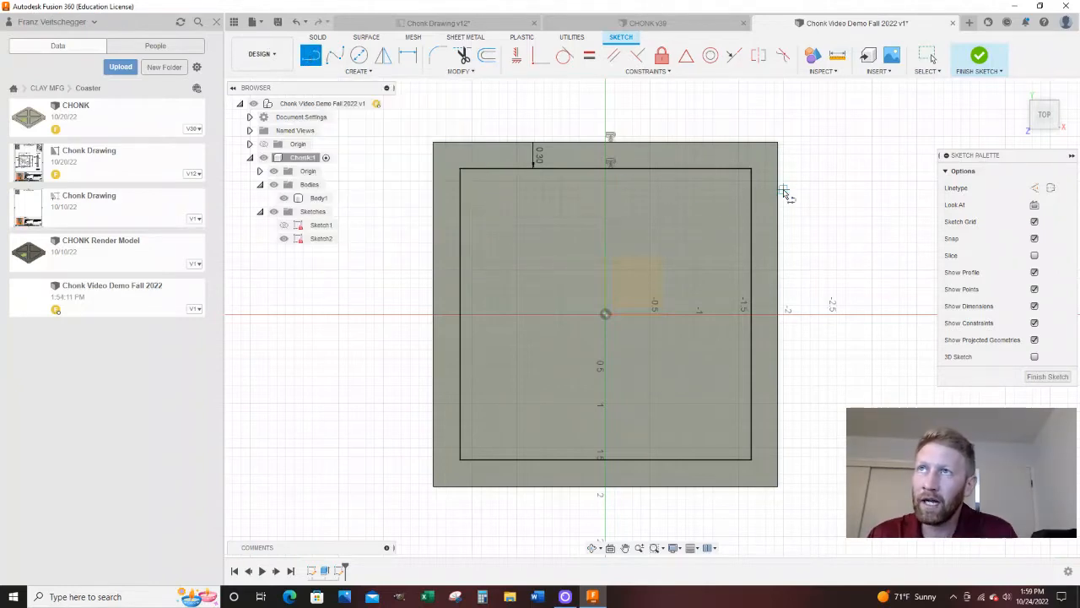
pyautogui.click(752, 169)
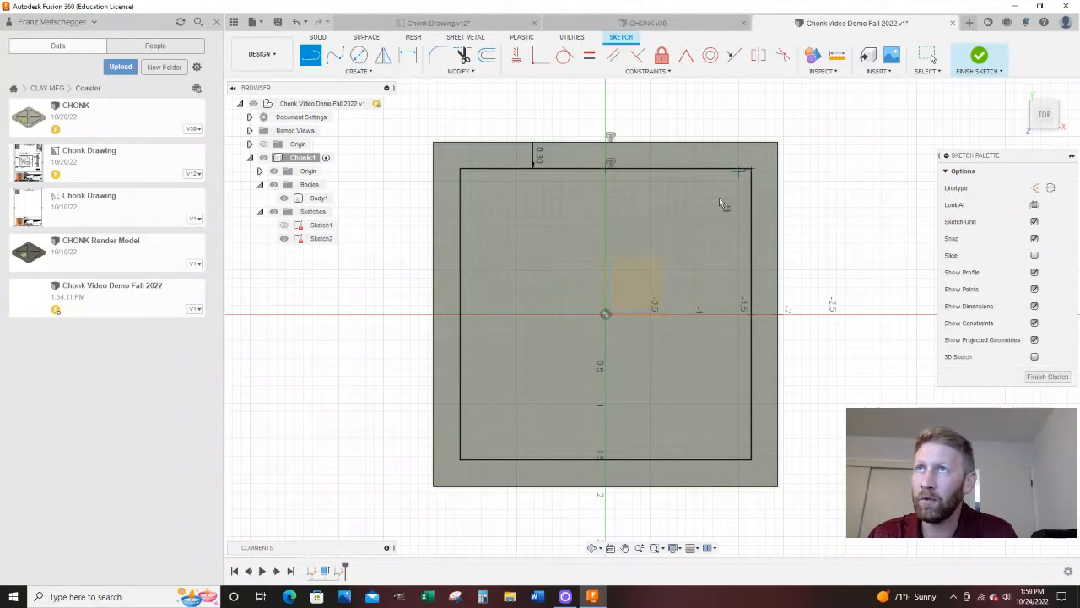
pyautogui.click(462, 460)
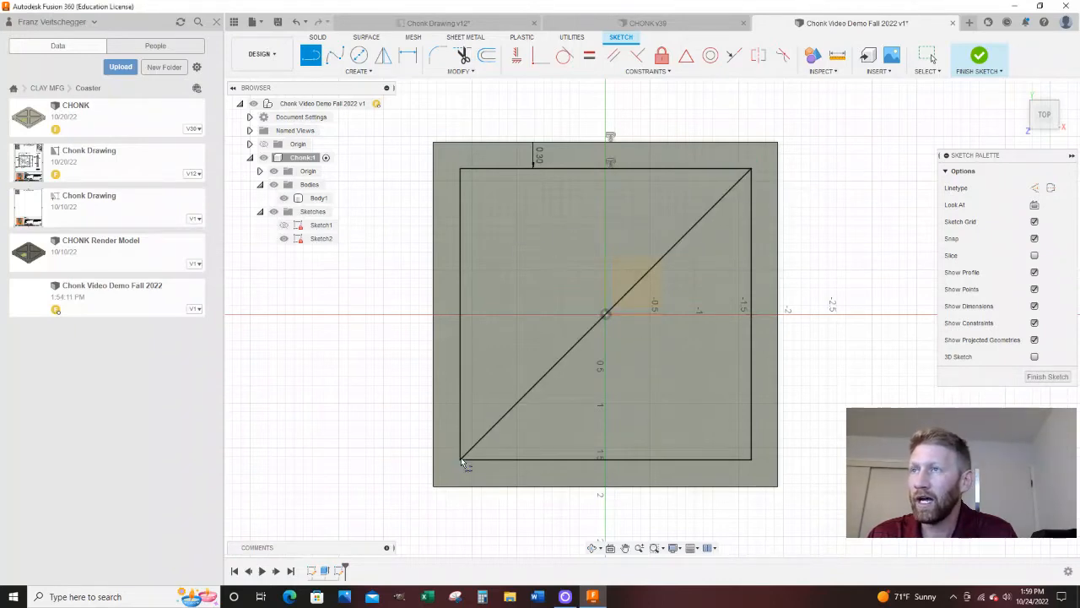
# Draw the second diagonal from the inner square's lower-right corner to its upper-left corner.
pyautogui.click(751, 459)
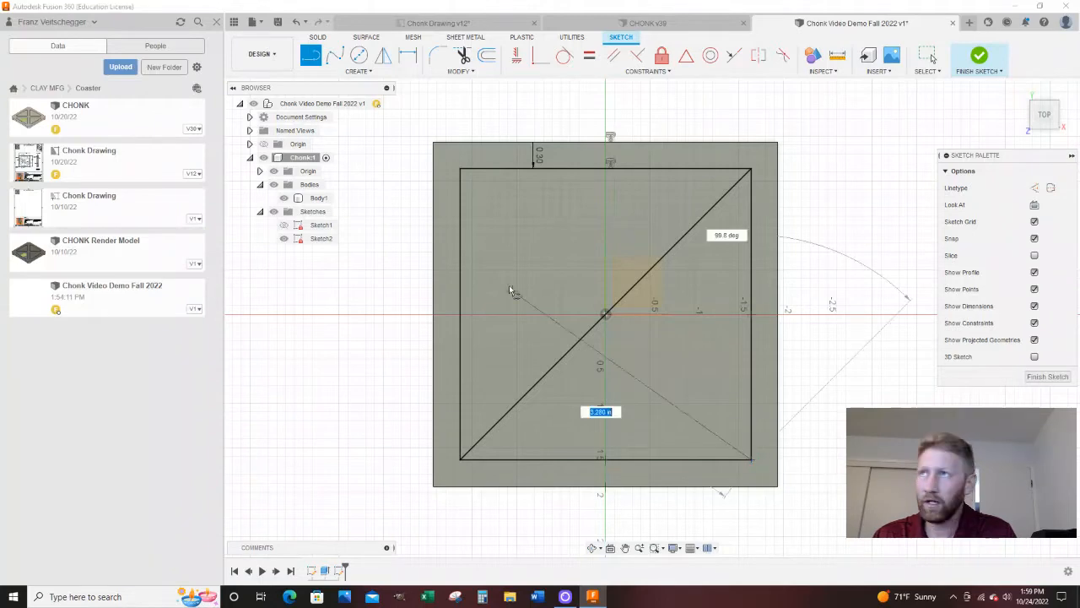
pyautogui.scroll(3, 464, 173)
pyautogui.click(478, 158)
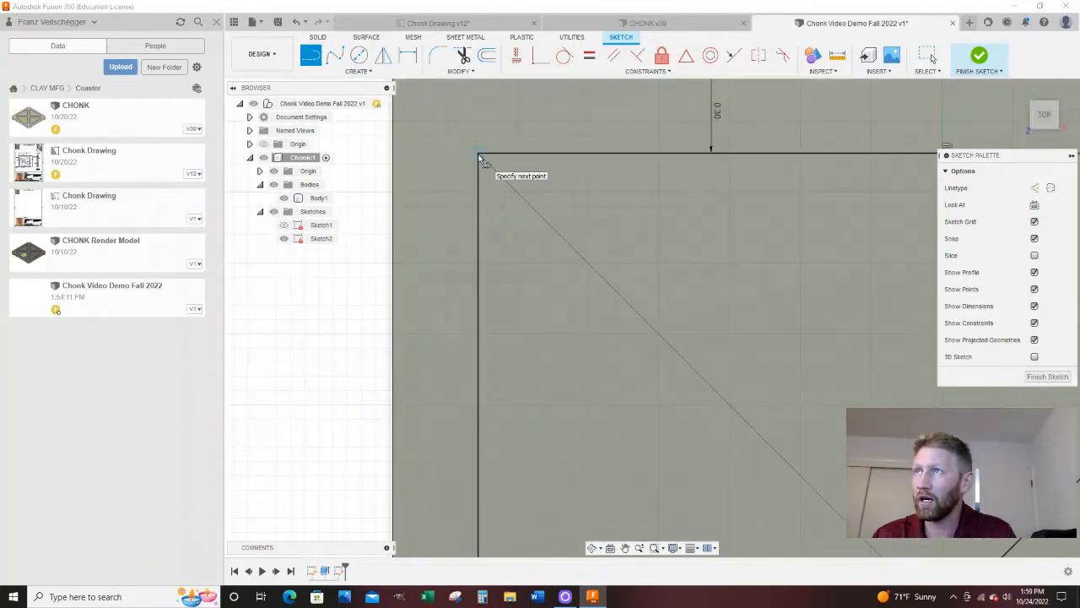
pyautogui.scroll(-3, 478, 158)
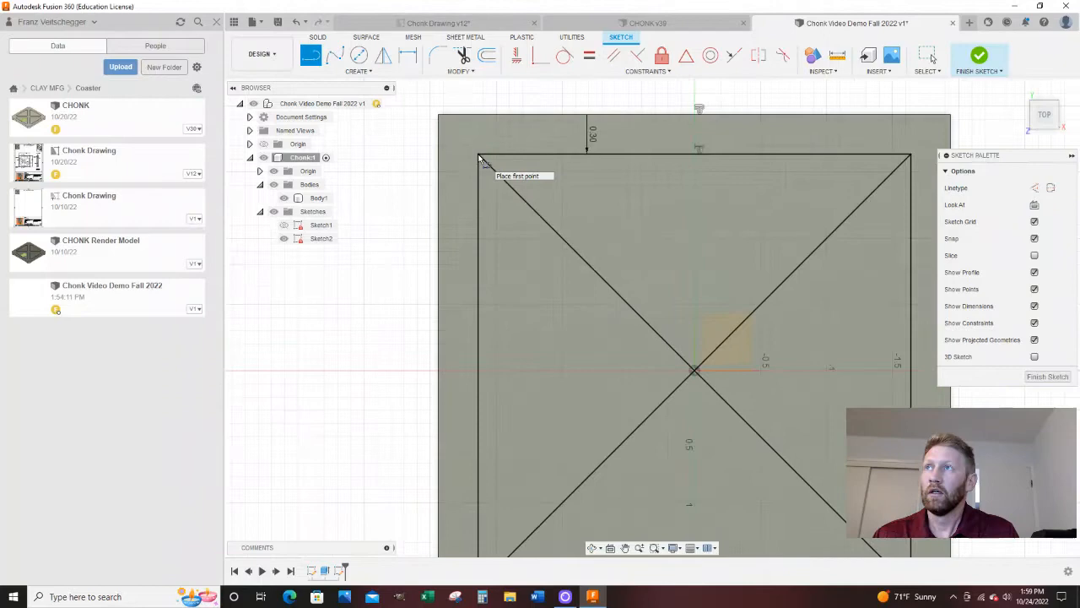
pyautogui.press('Escape')
# Convert both diagonals of the inner square into construction lines.
pyautogui.click(624, 270)
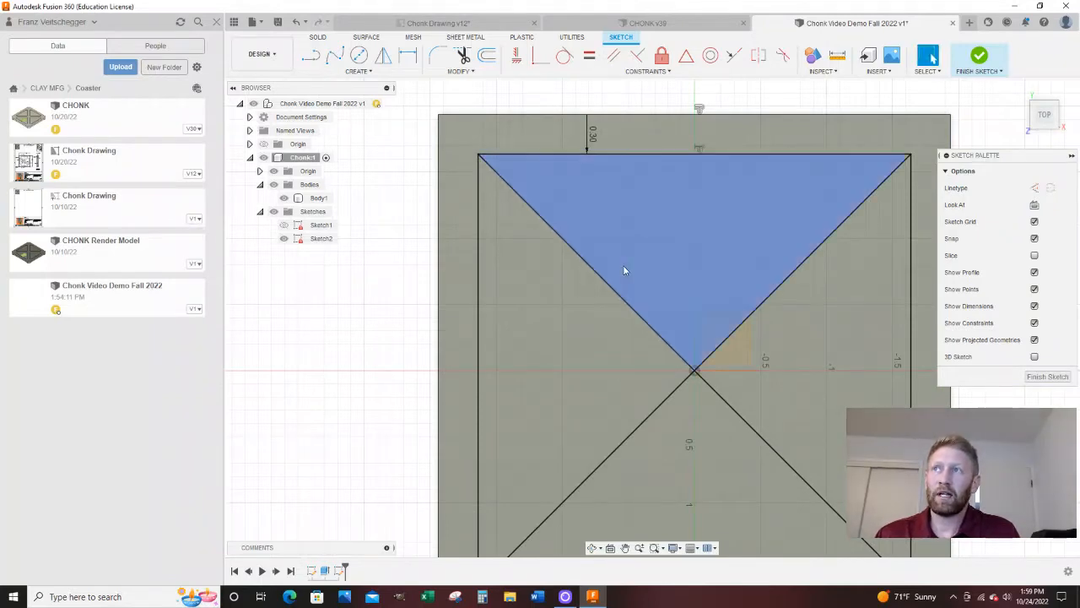
pyautogui.scroll(-2, 556, 200)
pyautogui.click(688, 295)
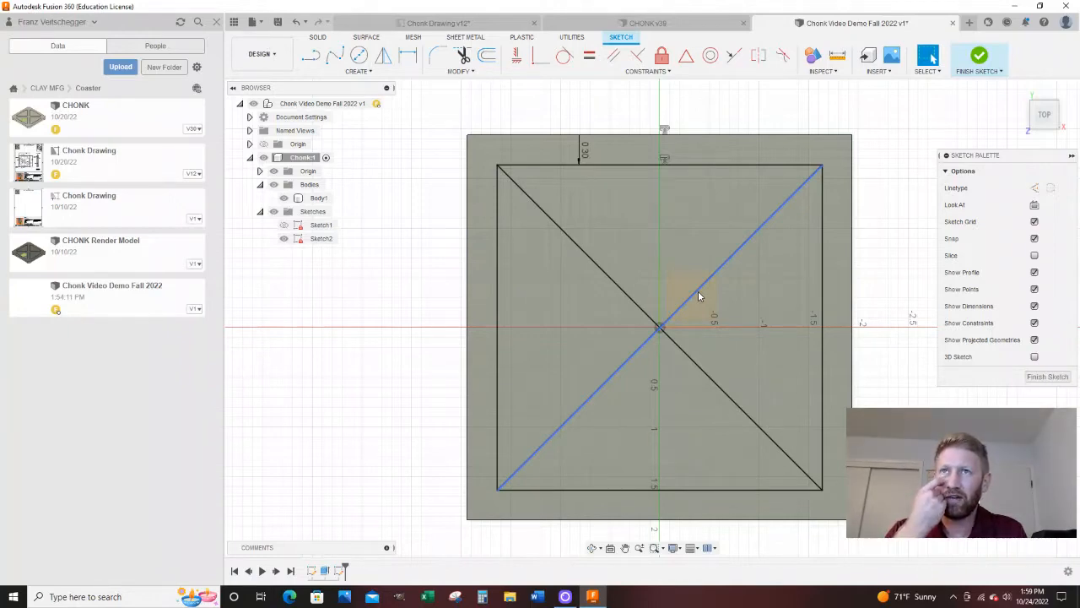
pyautogui.click(722, 268)
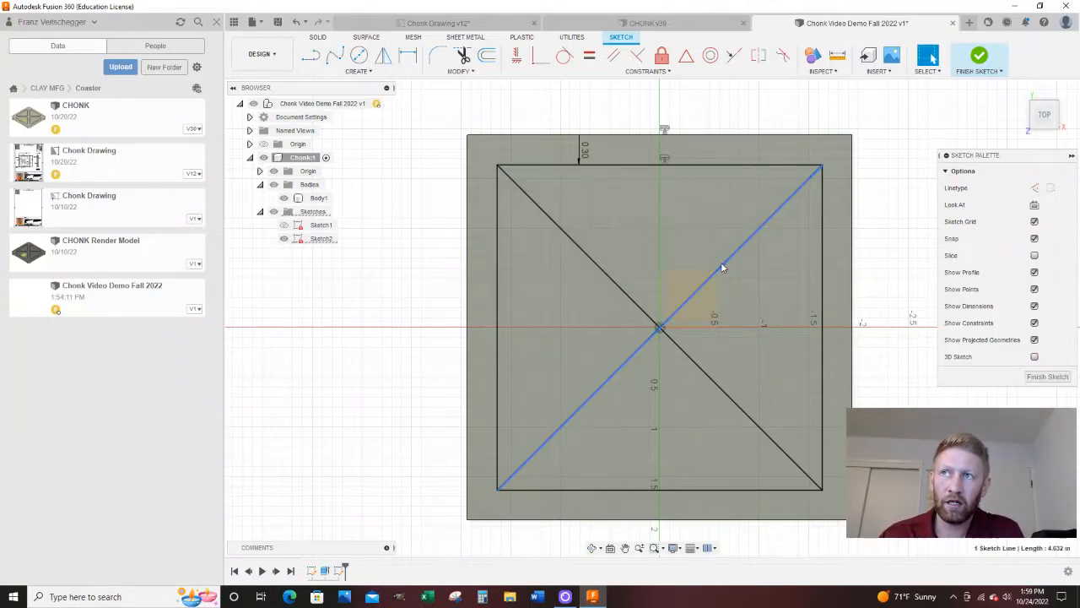
pyautogui.click(1037, 189)
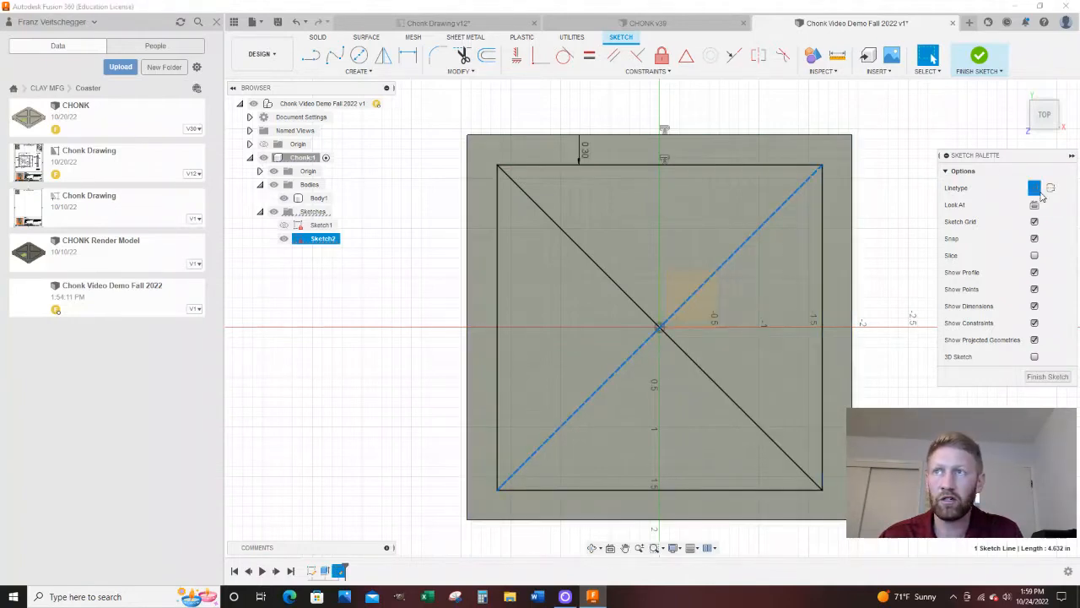
pyautogui.click(534, 201)
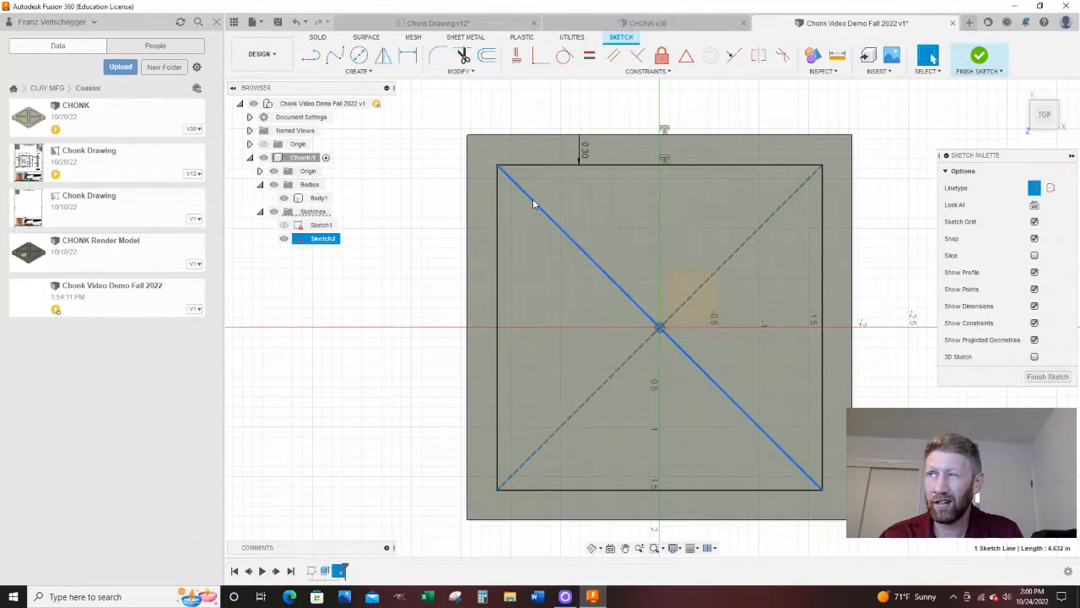
pyautogui.press('x')
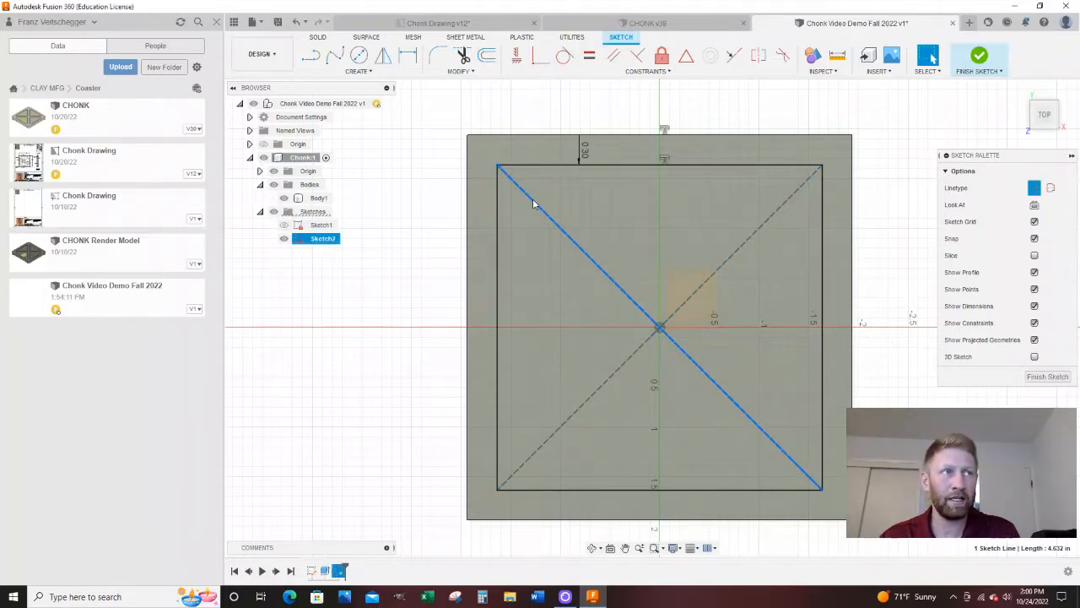
pyautogui.scroll(-3, 451, 186)
pyautogui.scroll(1, 562, 284)
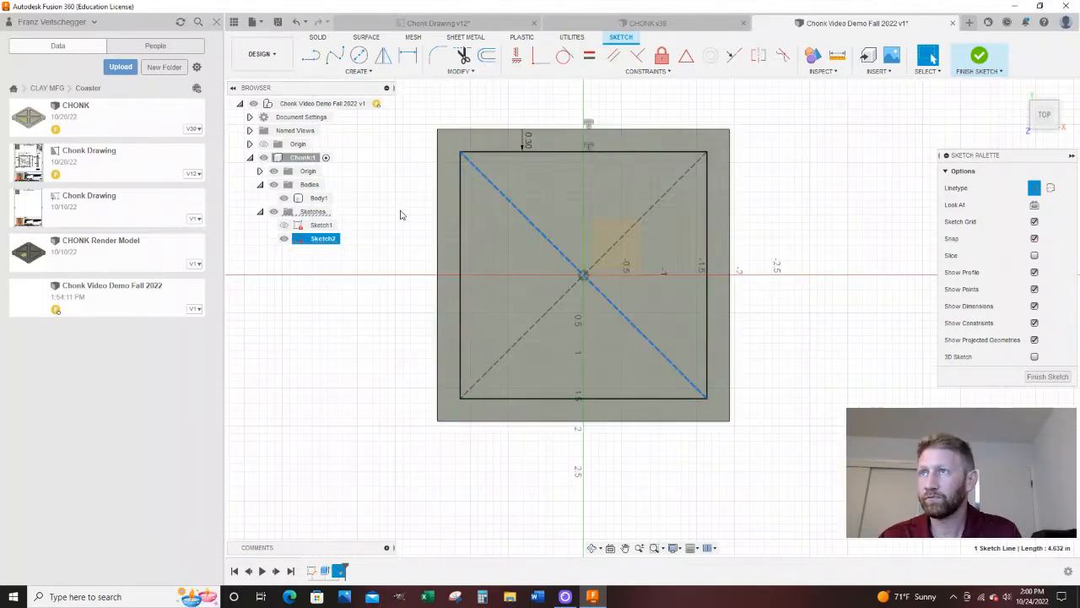
pyautogui.click(870, 295)
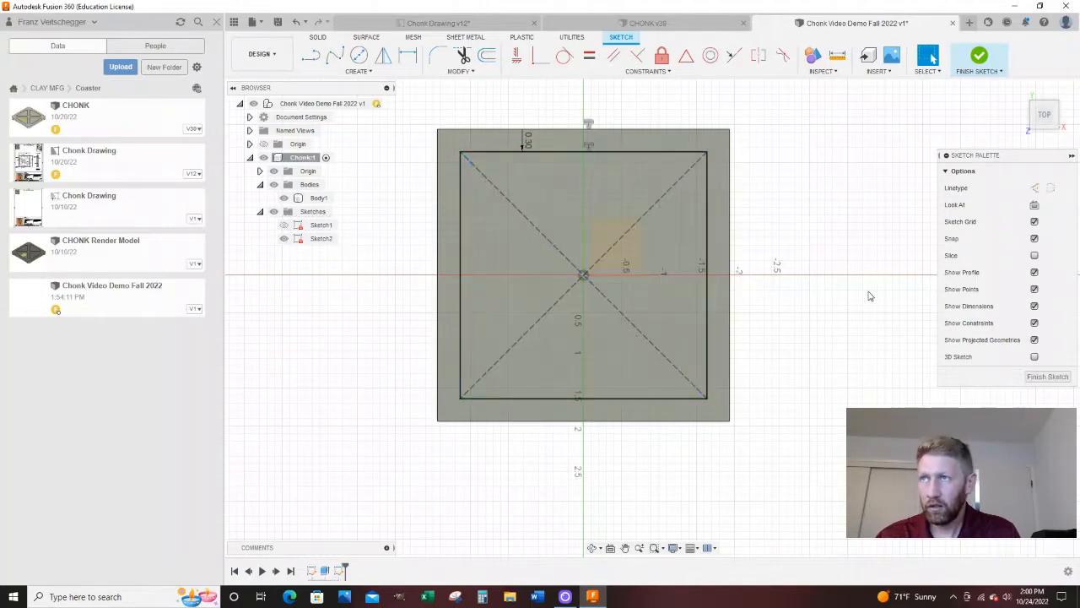
# Consult the rib width in the Chonk Drawing and offset the diagonal rising to the upper-right corner by 0.15 in toward the upper left.
pyautogui.scroll(-1, 919, 403)
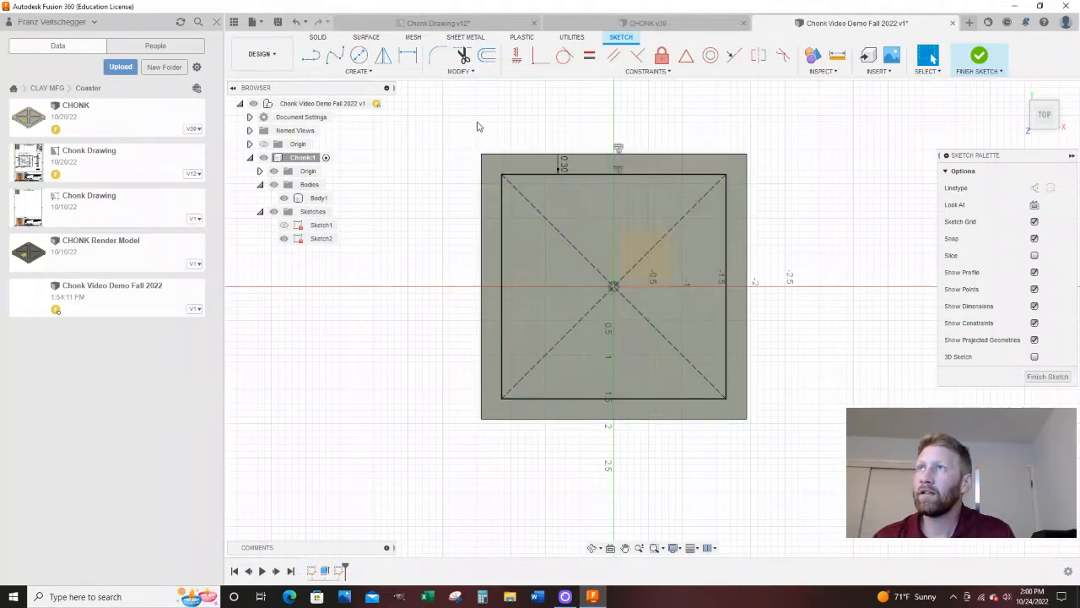
pyautogui.click(482, 24)
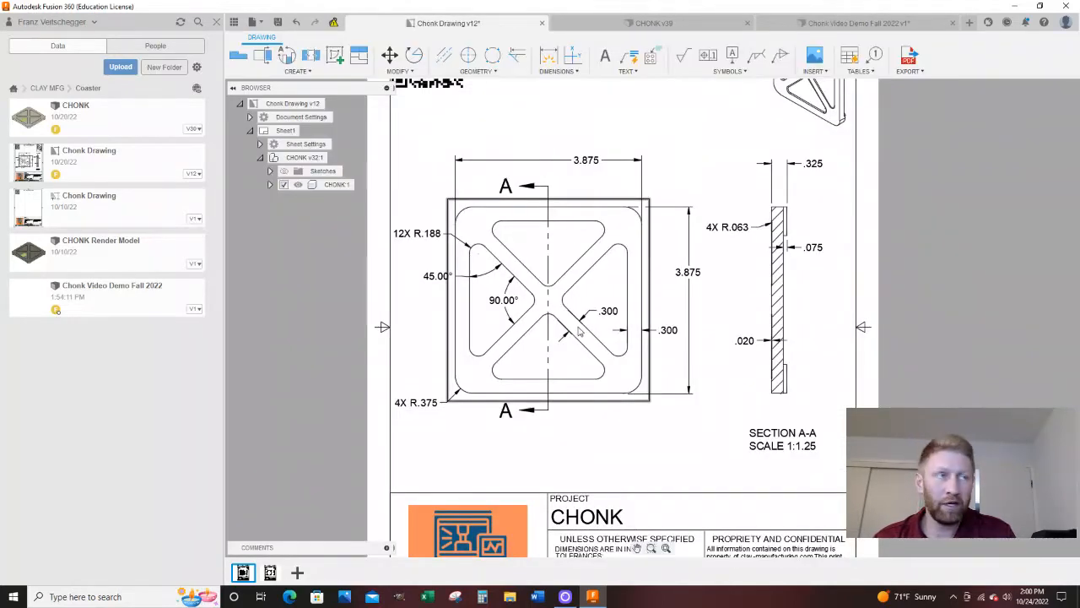
pyautogui.click(833, 25)
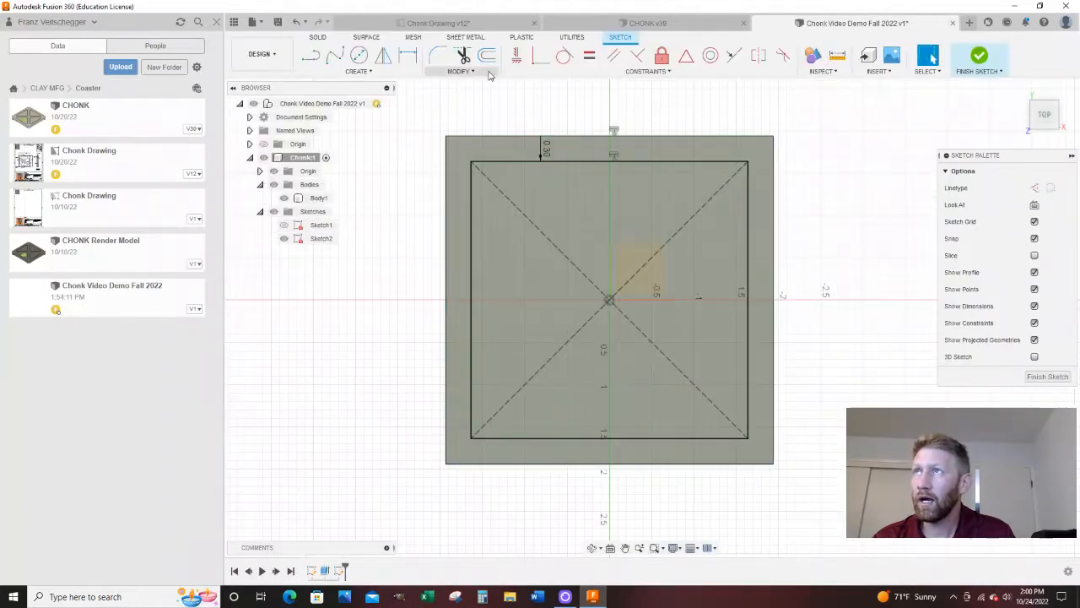
pyautogui.click(487, 56)
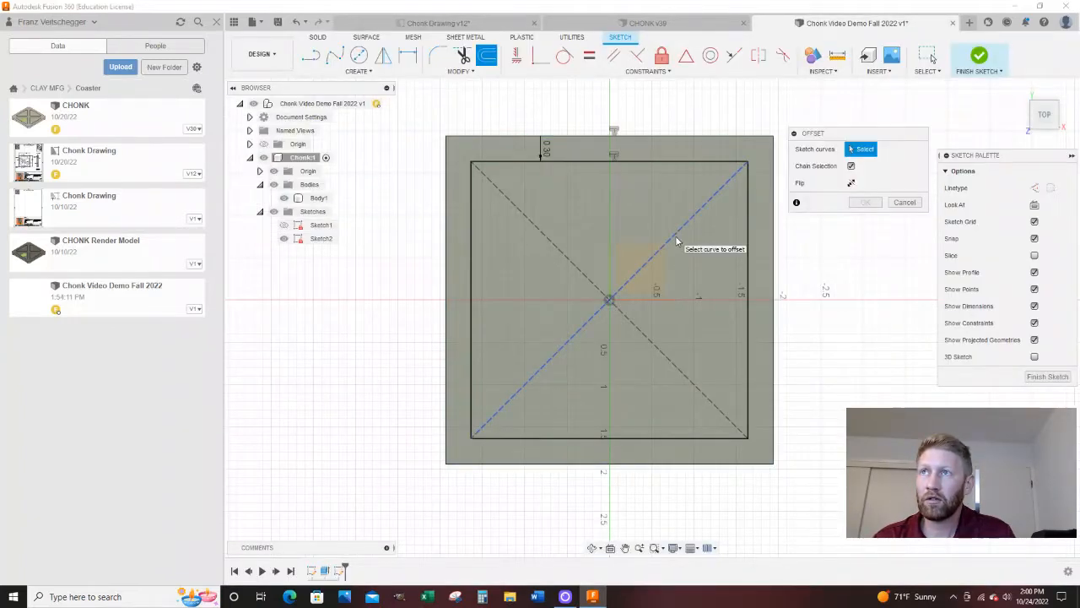
pyautogui.click(675, 238)
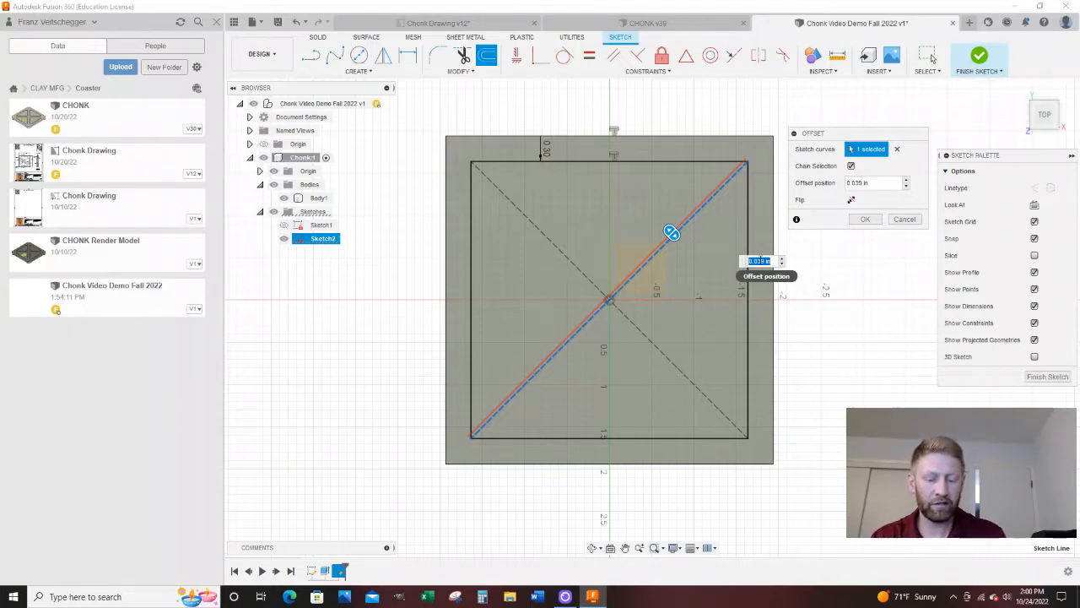
pyautogui.press('BackSpace')
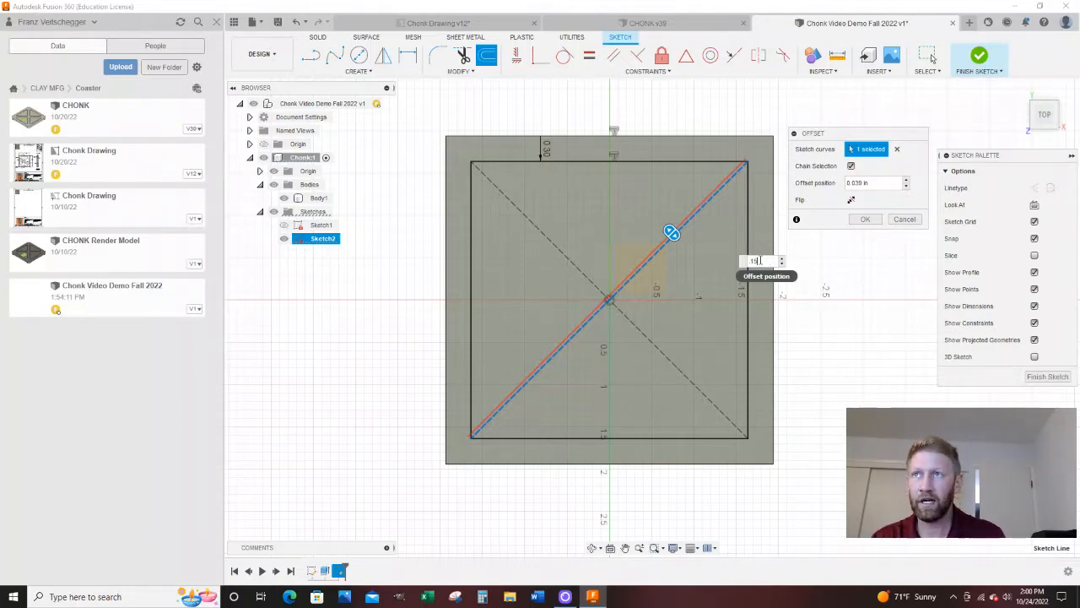
pyautogui.write('.15')
pyautogui.press('Return')
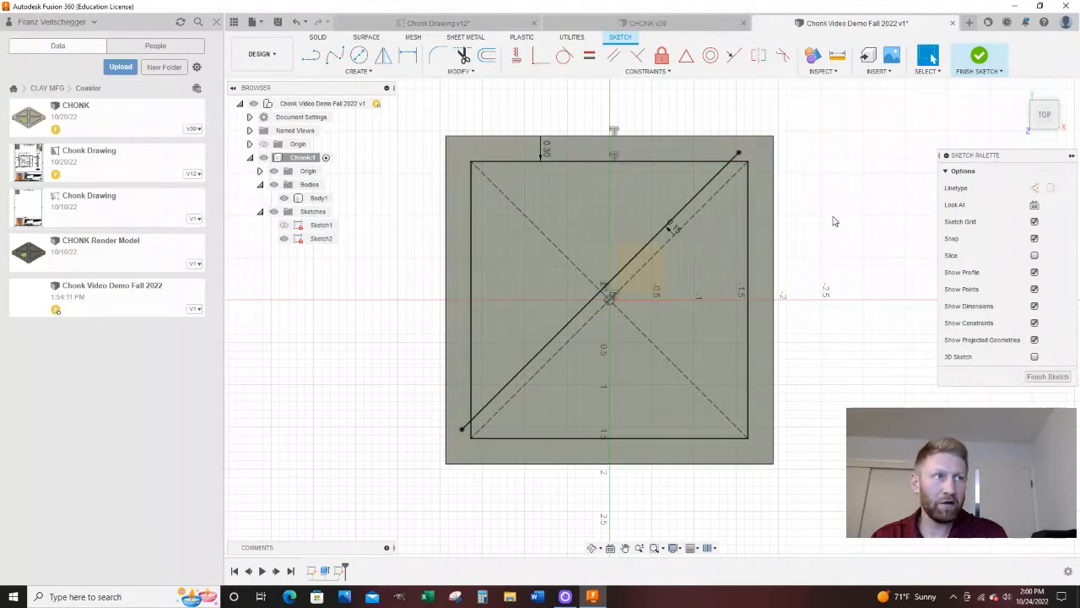
# Offset the same construction diagonal to its opposite side with an offset position of -0.15 in.
pyautogui.rightClick(829, 275)
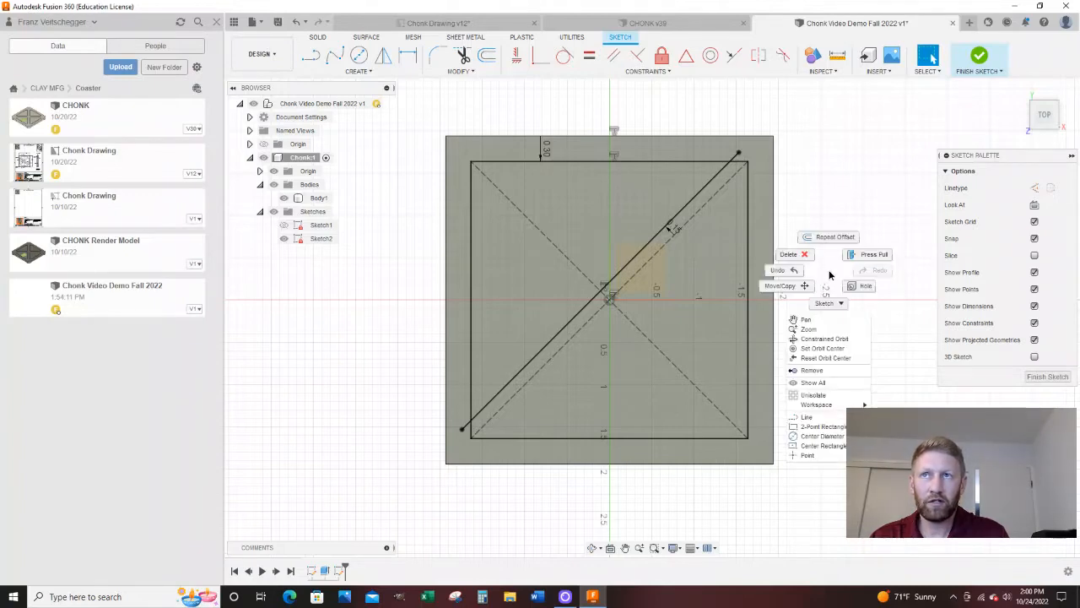
pyautogui.click(833, 212)
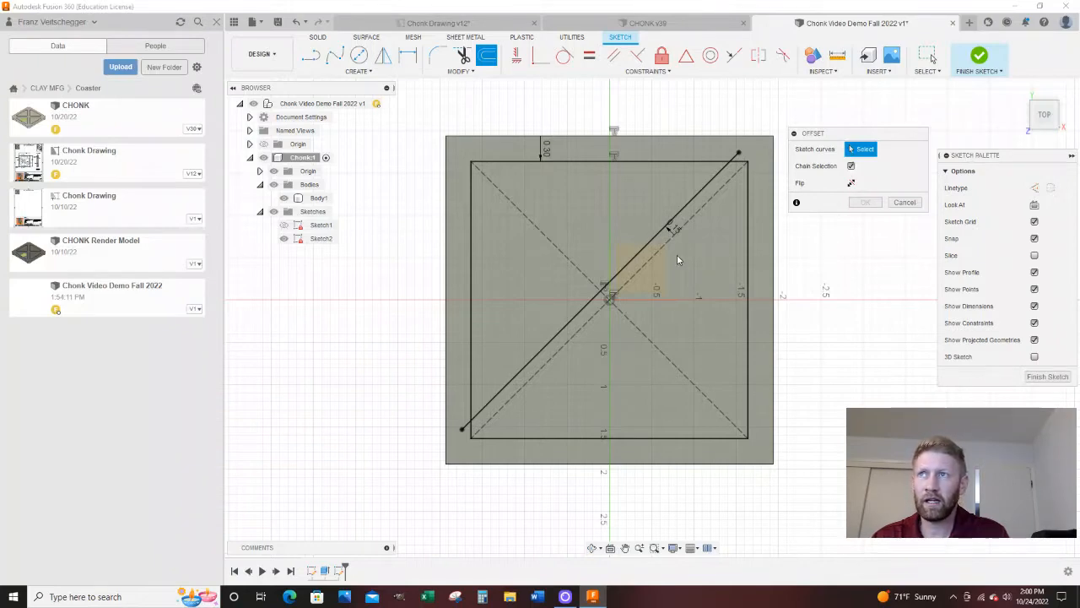
pyautogui.click(652, 260)
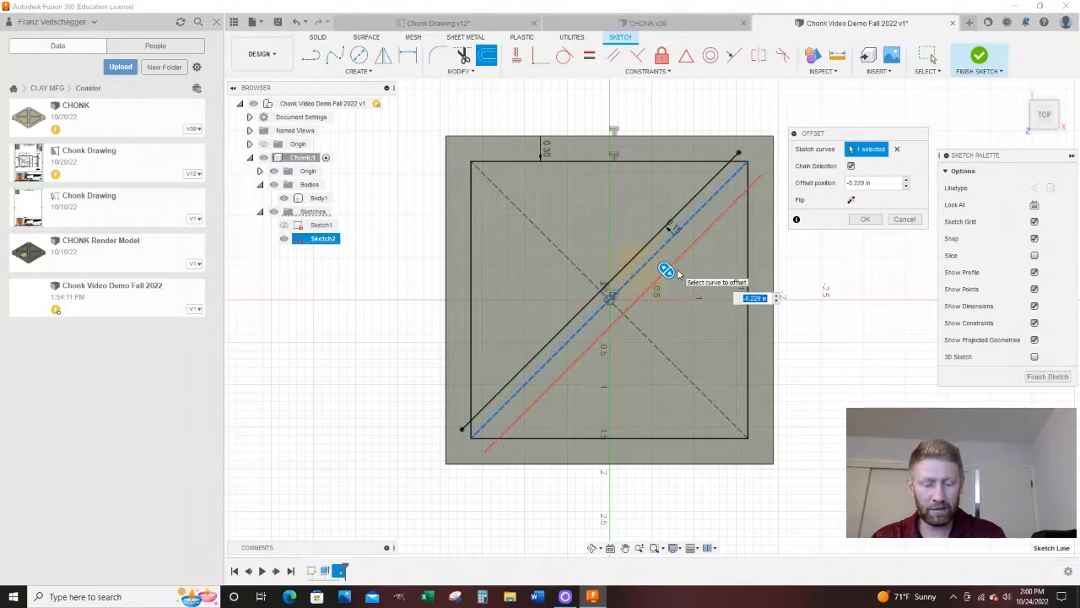
pyautogui.press('BackSpace')
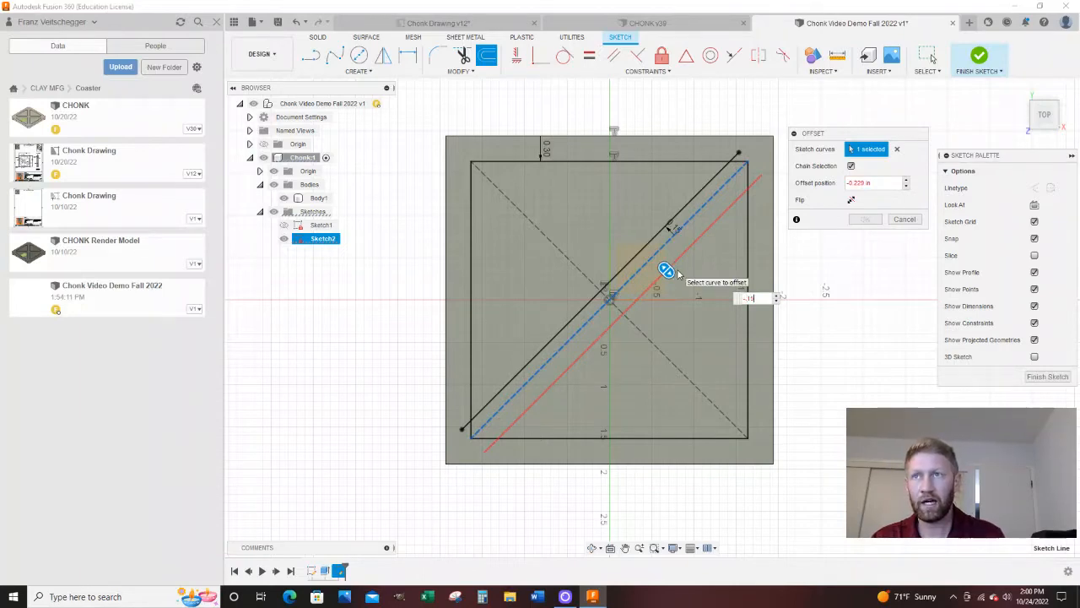
pyautogui.press('Return')
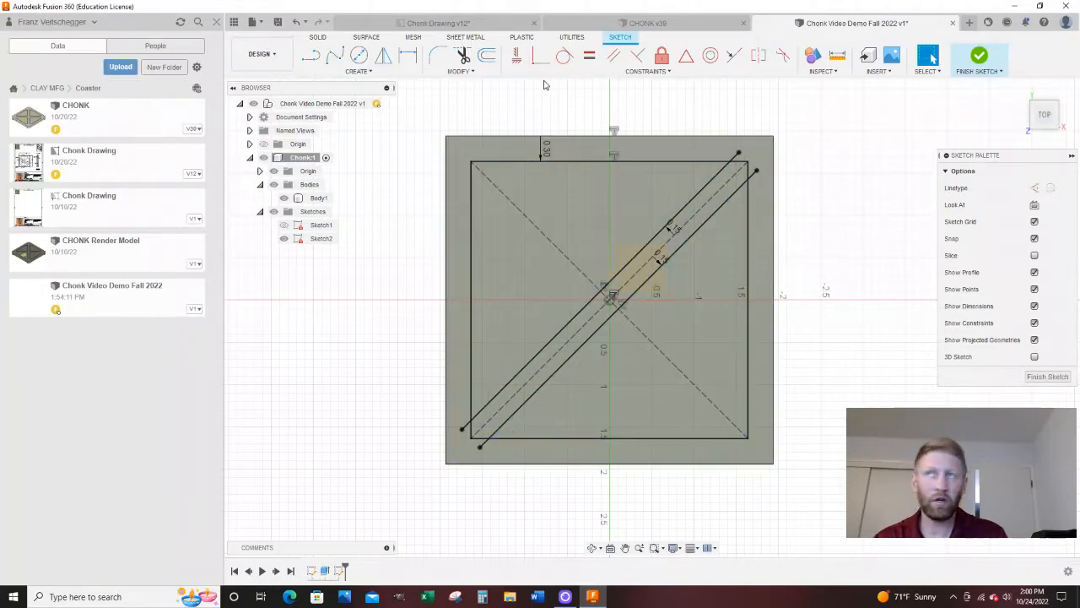
# Offset the other construction diagonal by 0.15 in toward the upper right.
pyautogui.click(491, 58)
pyautogui.click(531, 221)
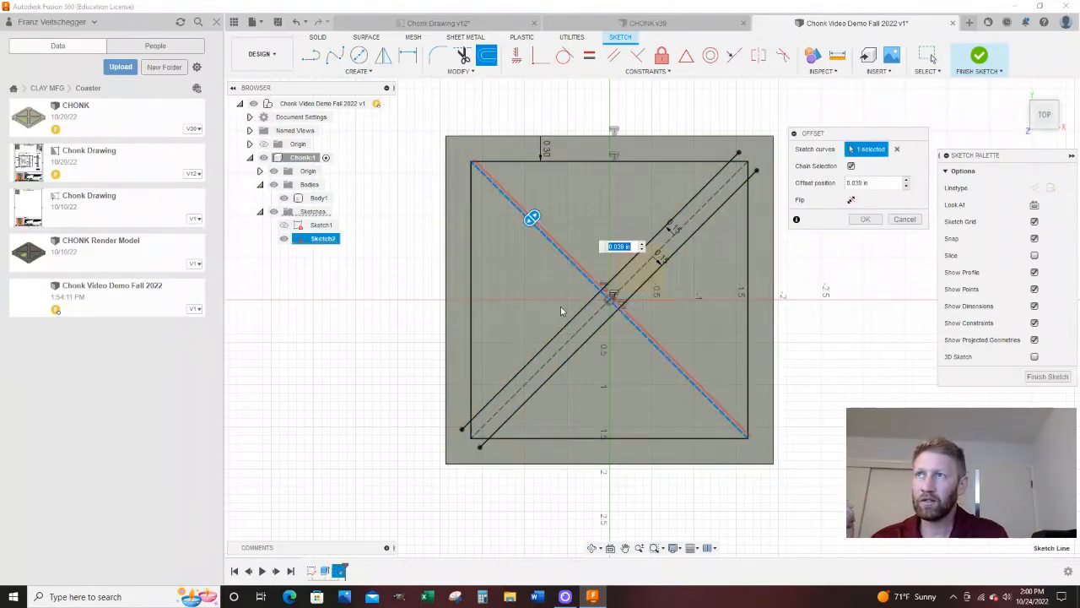
pyautogui.press('Return')
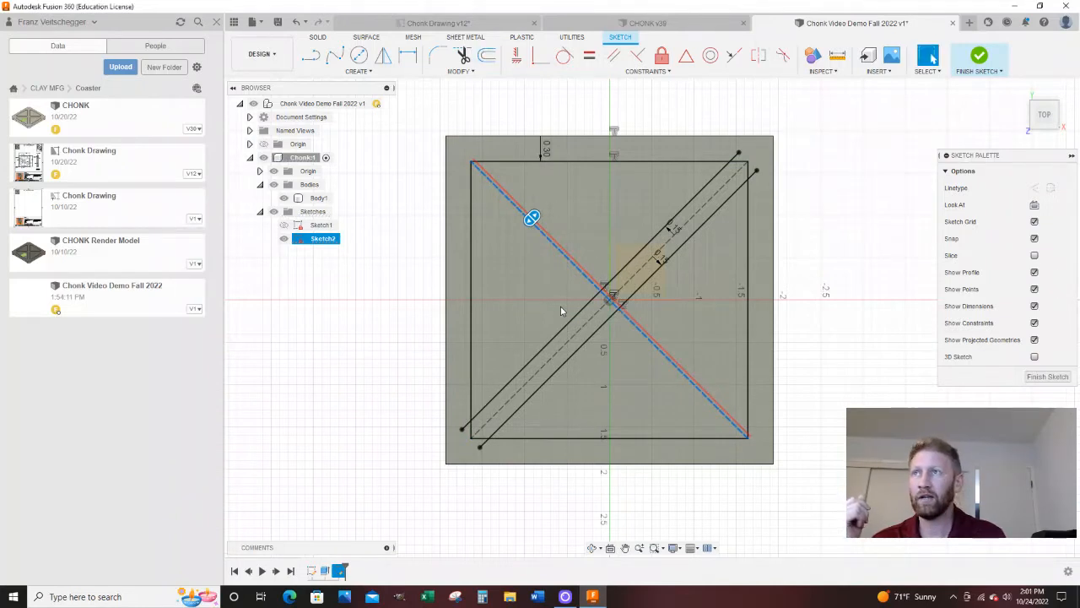
# Offset the diagonal from the upper-left corner to its lower-left side with an offset position of -0.15 in.
pyautogui.moveTo(590, 254); pyautogui.dragTo(594, 165, button='right')
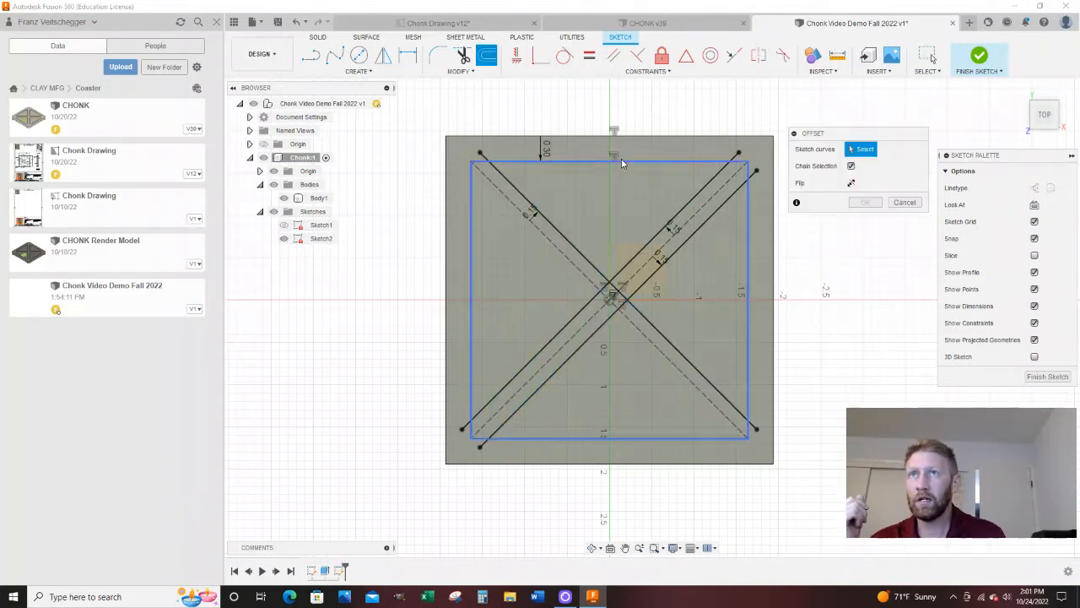
pyautogui.click(539, 230)
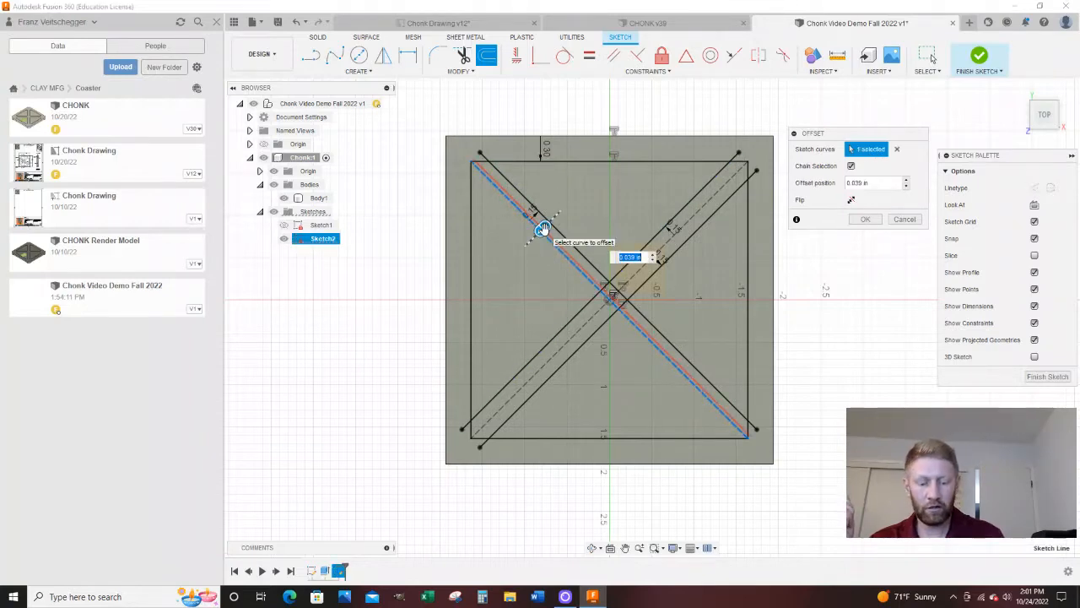
pyautogui.write('-.15')
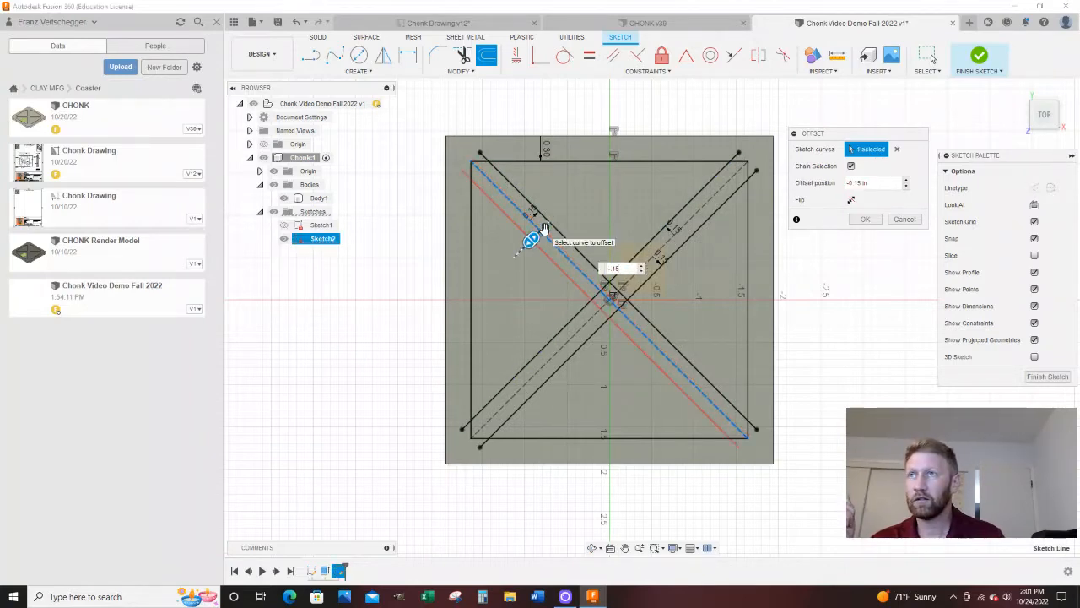
pyautogui.press('Return')
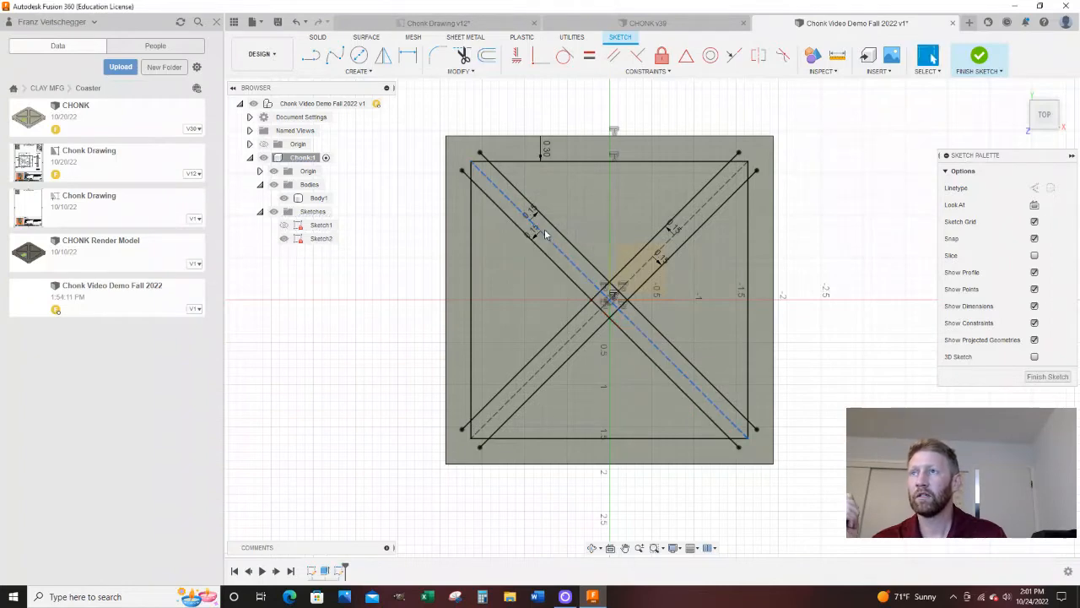
pyautogui.scroll(-2, 511, 244)
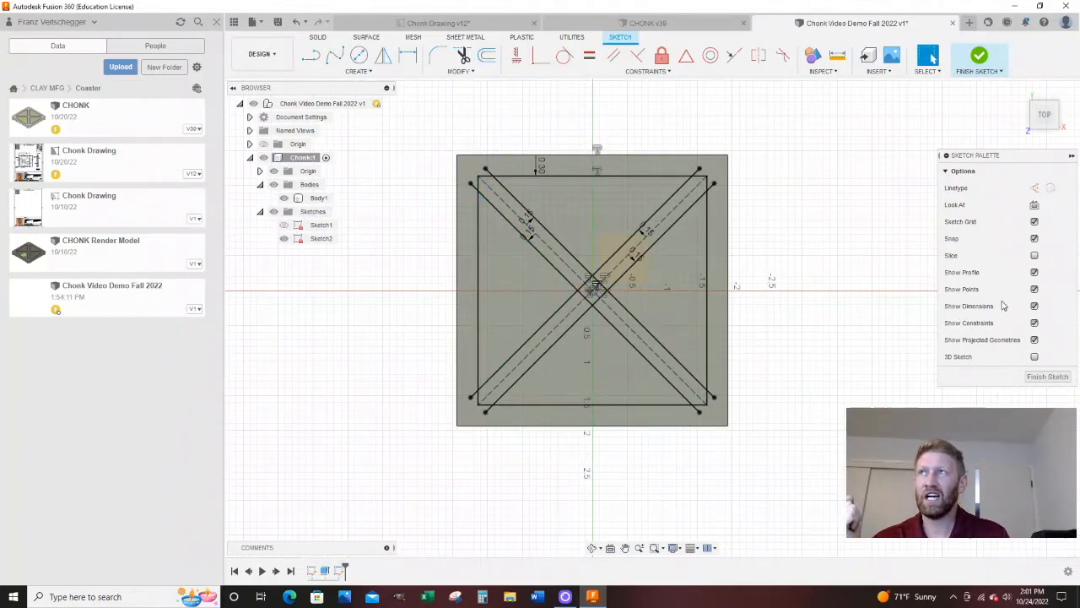
# Finish the sketch and extrude-cut the four triangular profiles between the ribs with a distance of -0.02 in.
pyautogui.click(1053, 377)
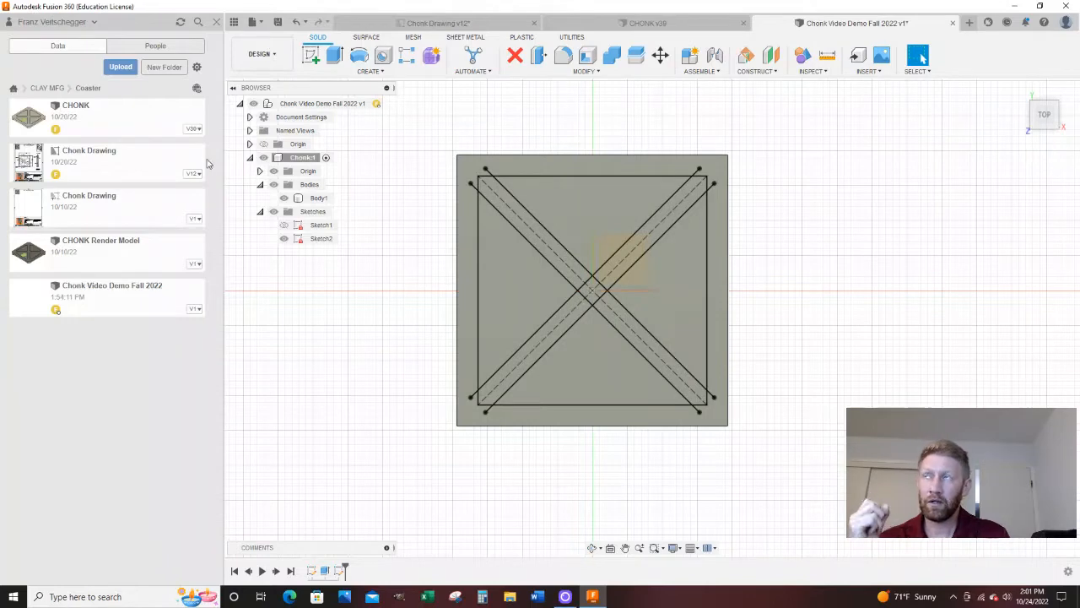
pyautogui.click(334, 56)
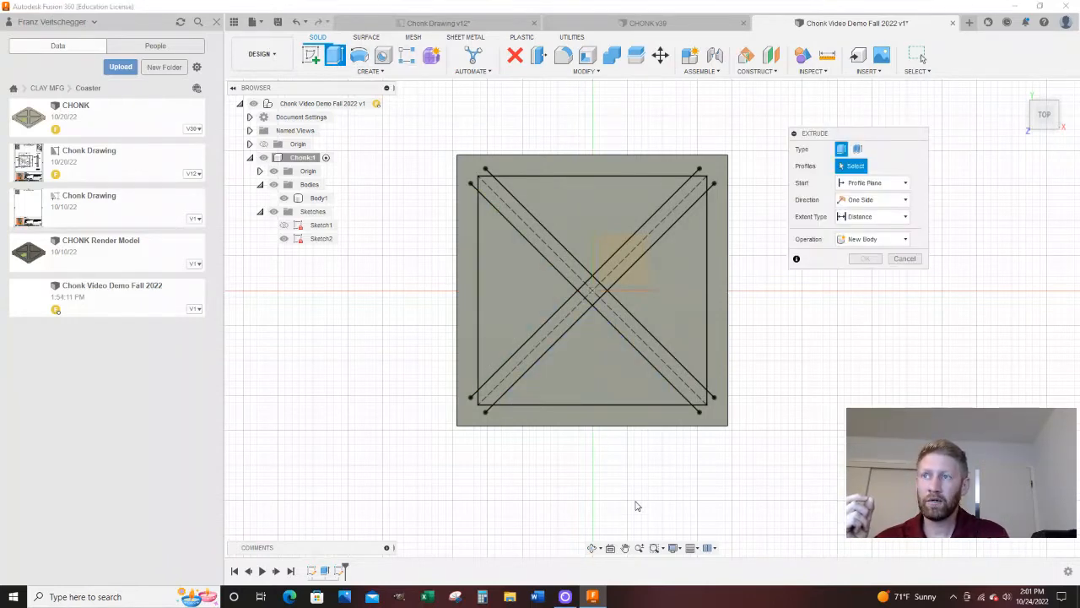
pyautogui.keyDown('shift'); pyautogui.moveTo(637, 504); pyautogui.dragTo(606, 441, button='middle'); pyautogui.keyUp('shift')
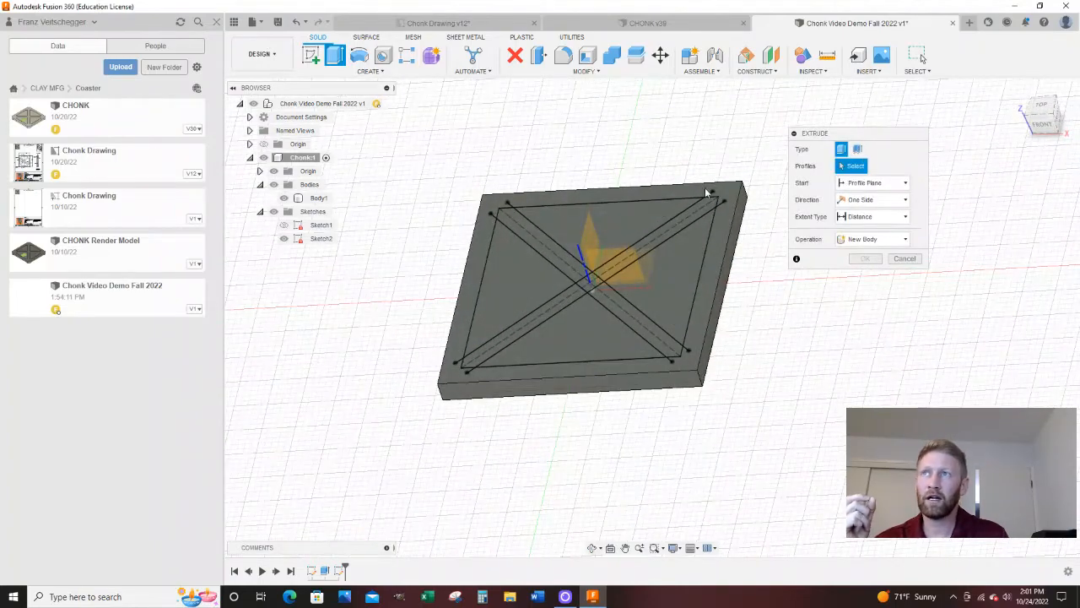
pyautogui.click(609, 232)
pyautogui.click(496, 272)
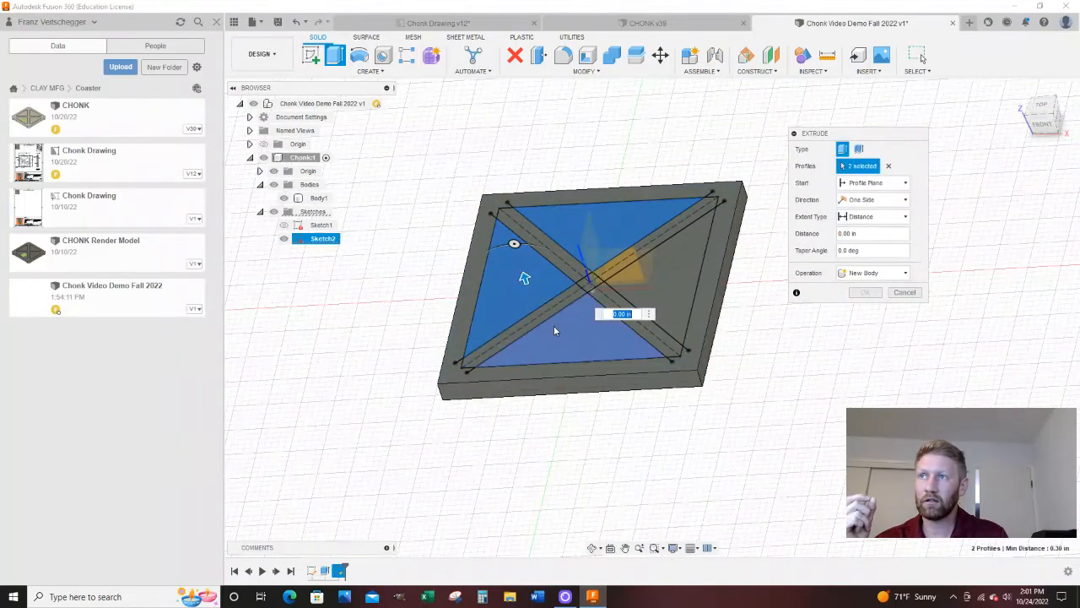
pyautogui.click(553, 327)
pyautogui.click(691, 255)
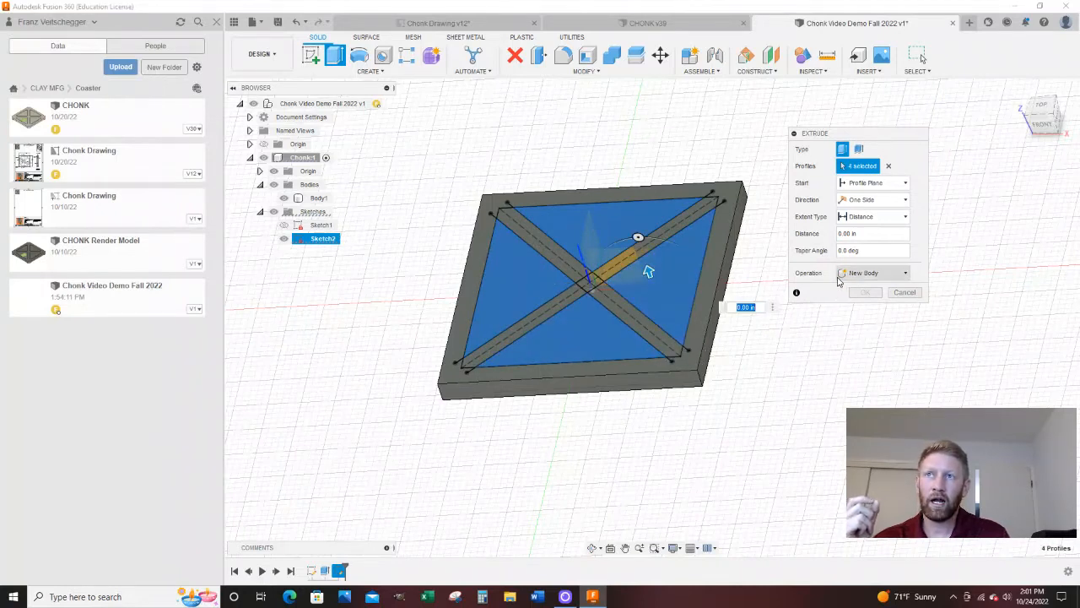
pyautogui.press('BackSpace')
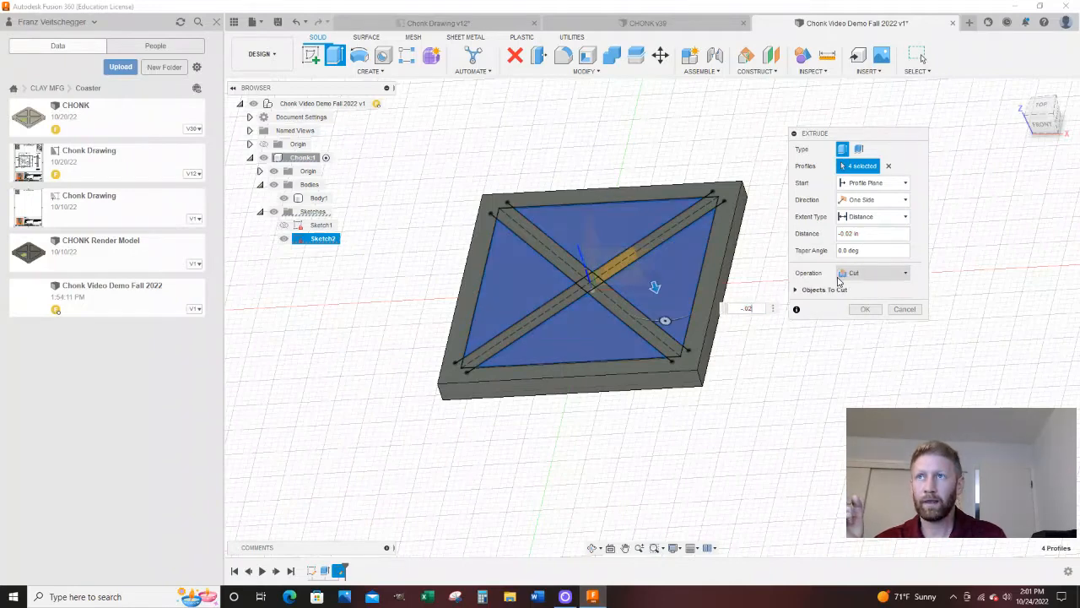
pyautogui.press('Return')
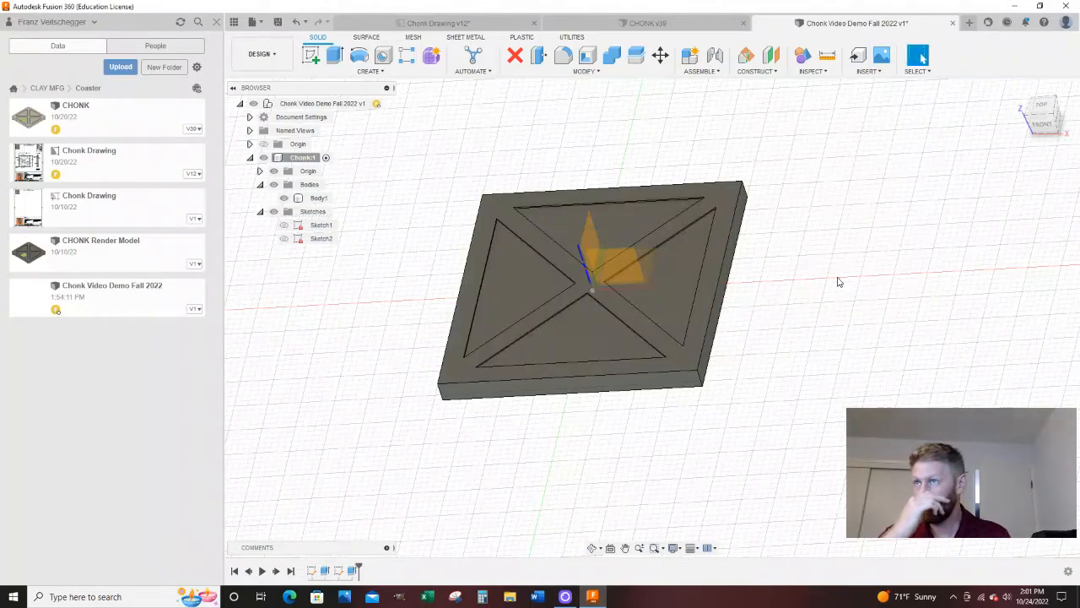
# Examine section A-A of the Chonk Drawing for the pocket depth and the fillet radius along the pocket floor.
pyautogui.scroll(3, 506, 241)
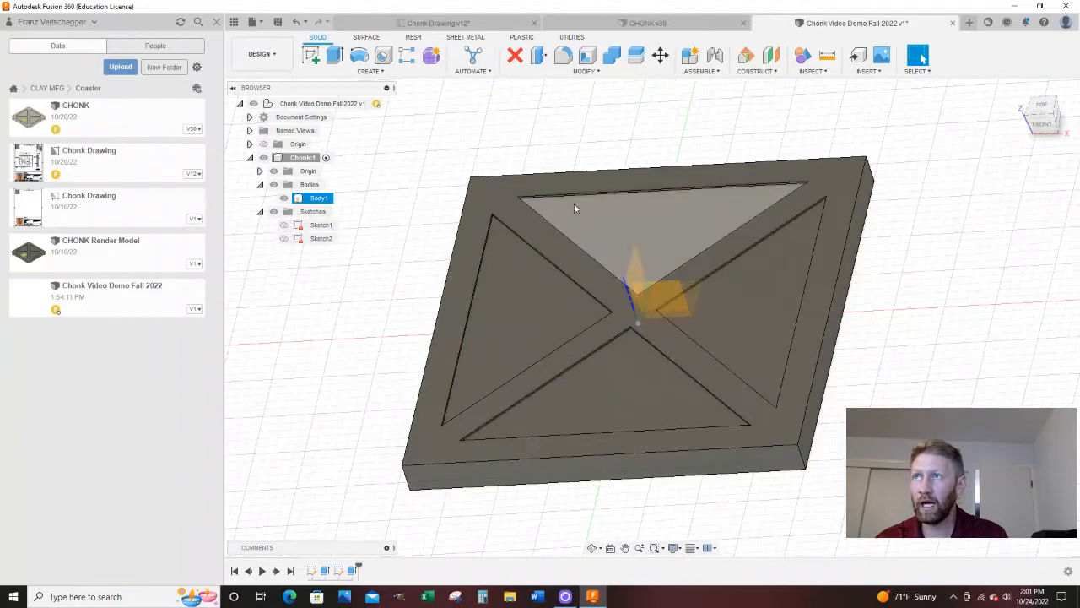
pyautogui.click(414, 25)
pyautogui.scroll(2, 804, 335)
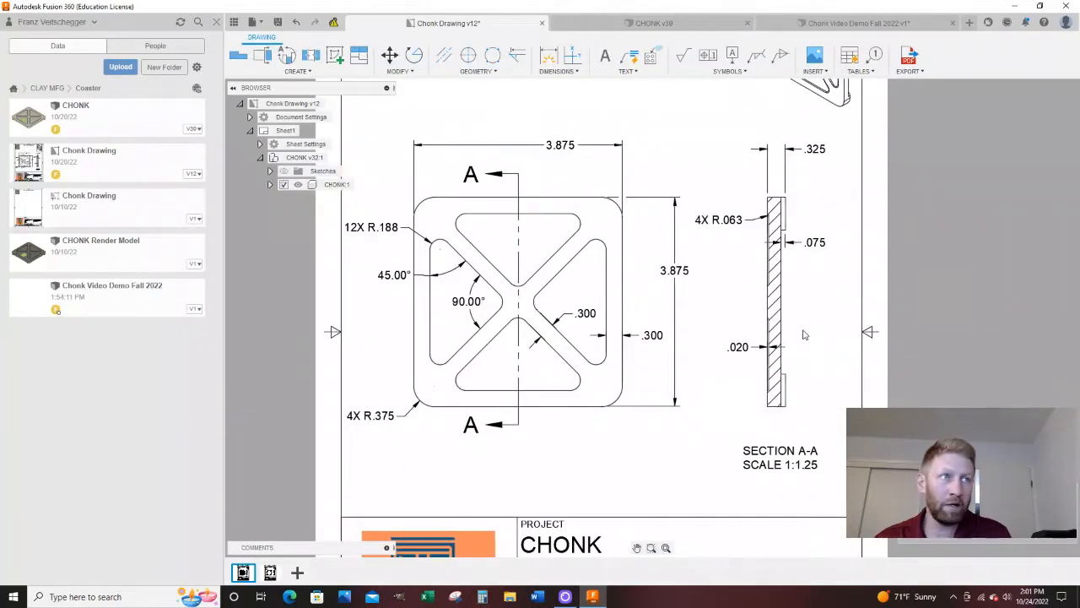
pyautogui.scroll(5, 805, 335)
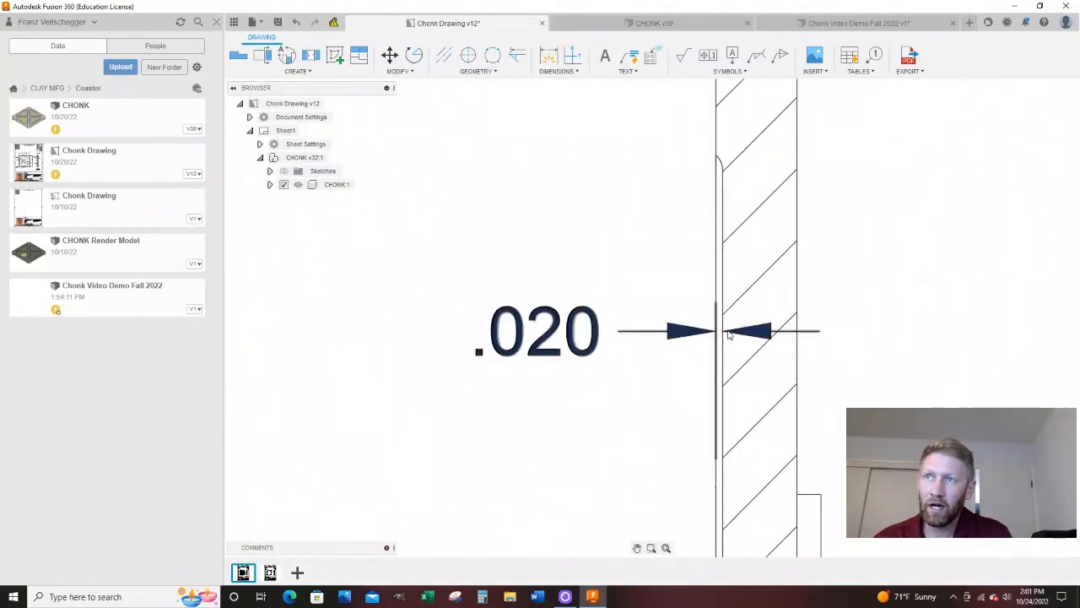
pyautogui.scroll(-4, 731, 339)
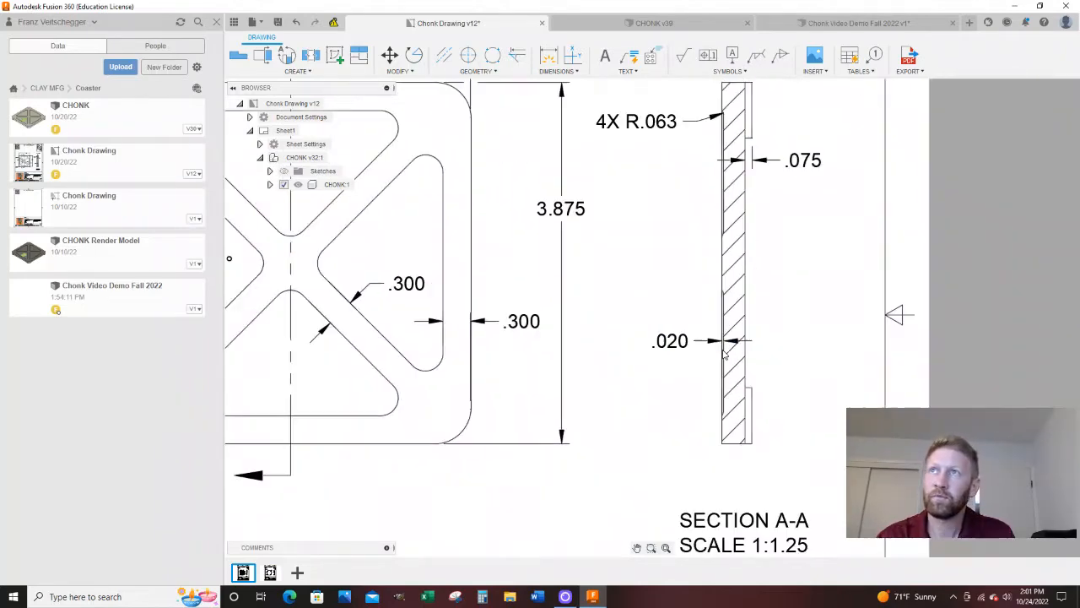
pyautogui.scroll(-4, 724, 354)
pyautogui.scroll(6, 721, 259)
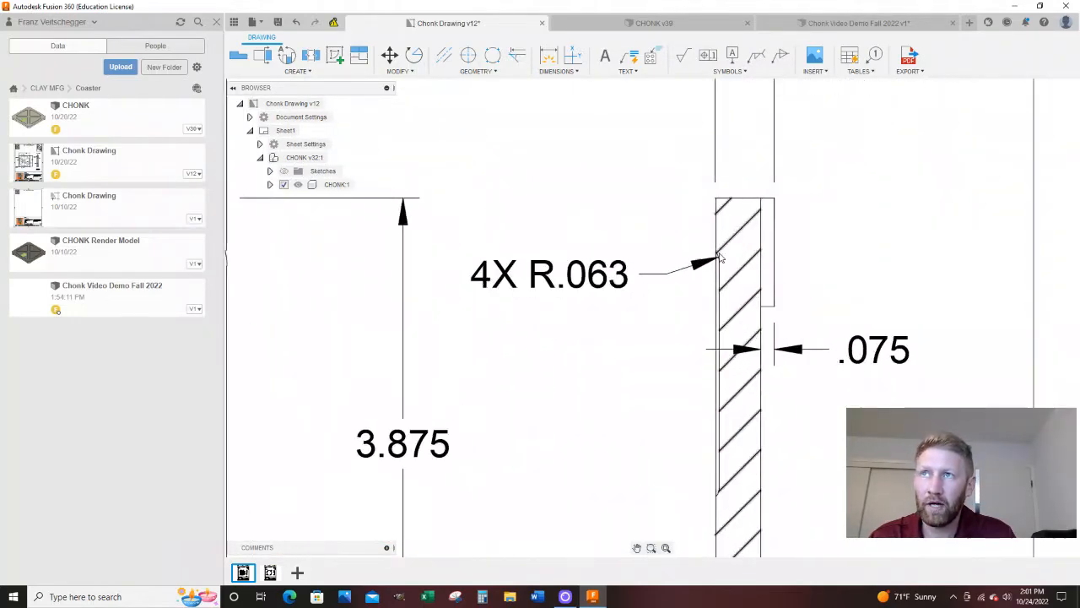
pyautogui.scroll(2, 721, 259)
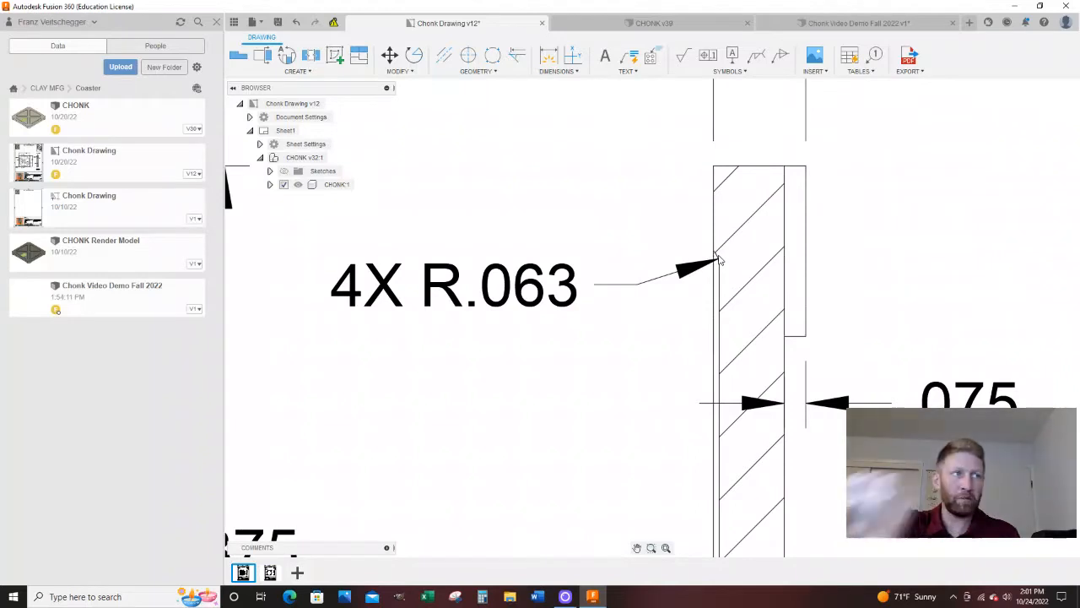
pyautogui.scroll(-1, 517, 306)
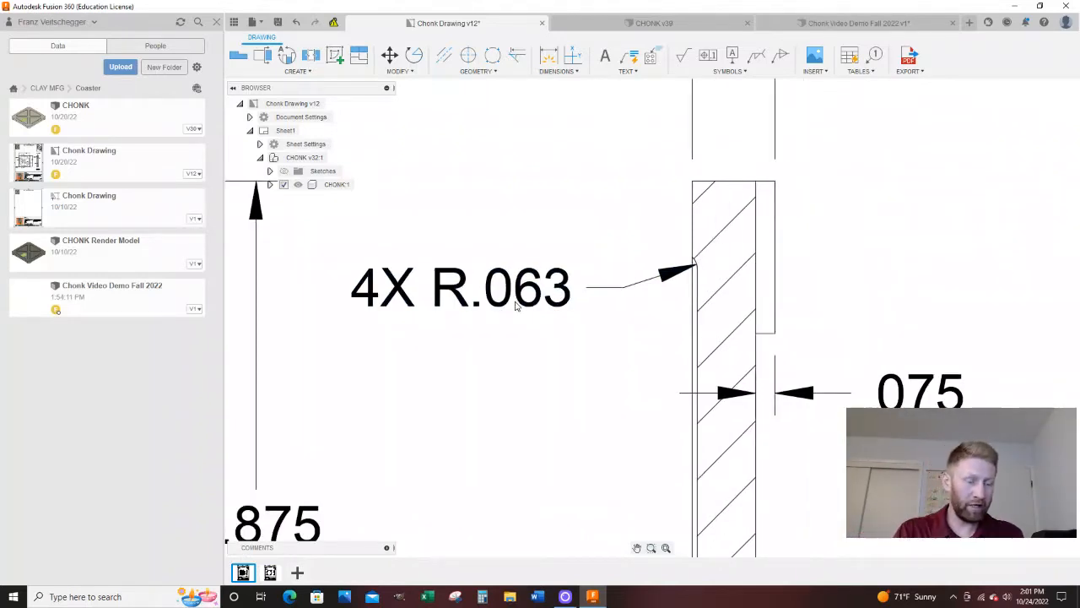
pyautogui.scroll(-5, 517, 307)
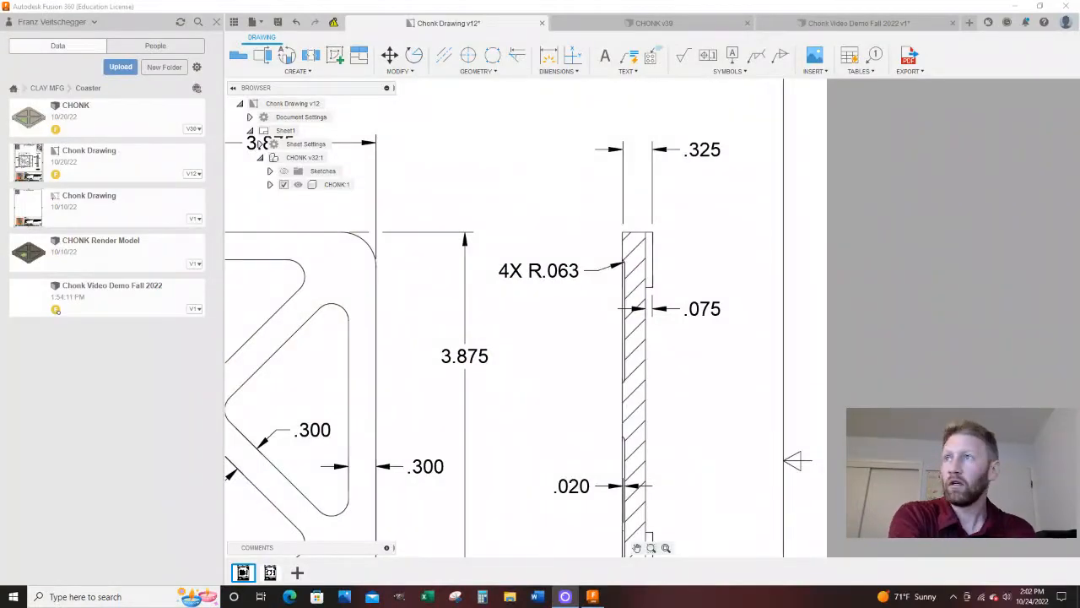
# Examine the front view of the Chonk Drawing for the corner radii of the triangular pockets.
pyautogui.scroll(-5, 722, 386)
pyautogui.scroll(5, 414, 457)
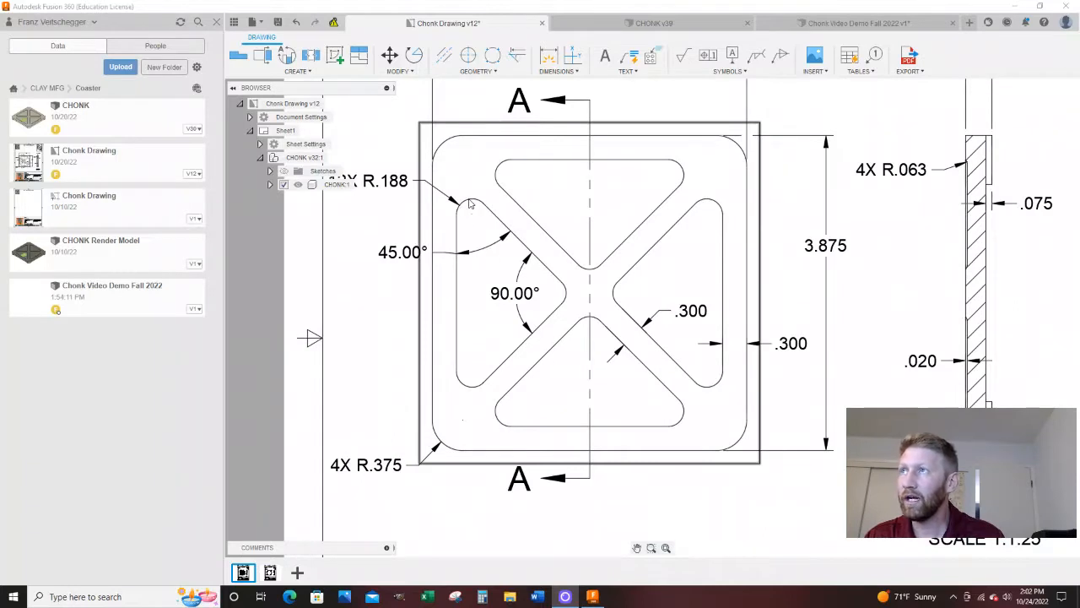
pyautogui.scroll(-3, 471, 203)
pyautogui.scroll(4, 471, 206)
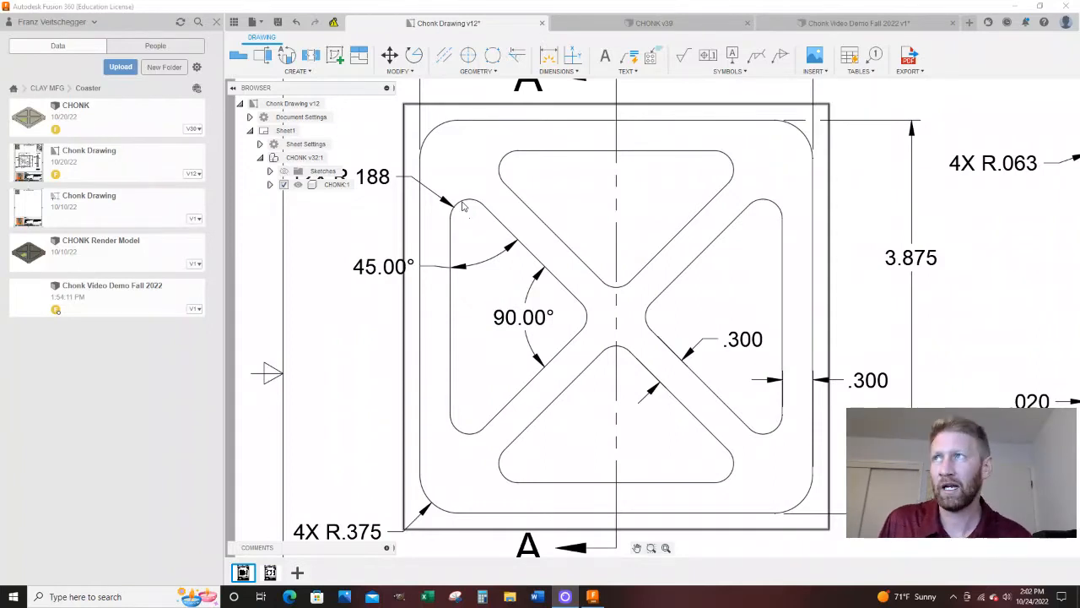
pyautogui.scroll(-2, 563, 281)
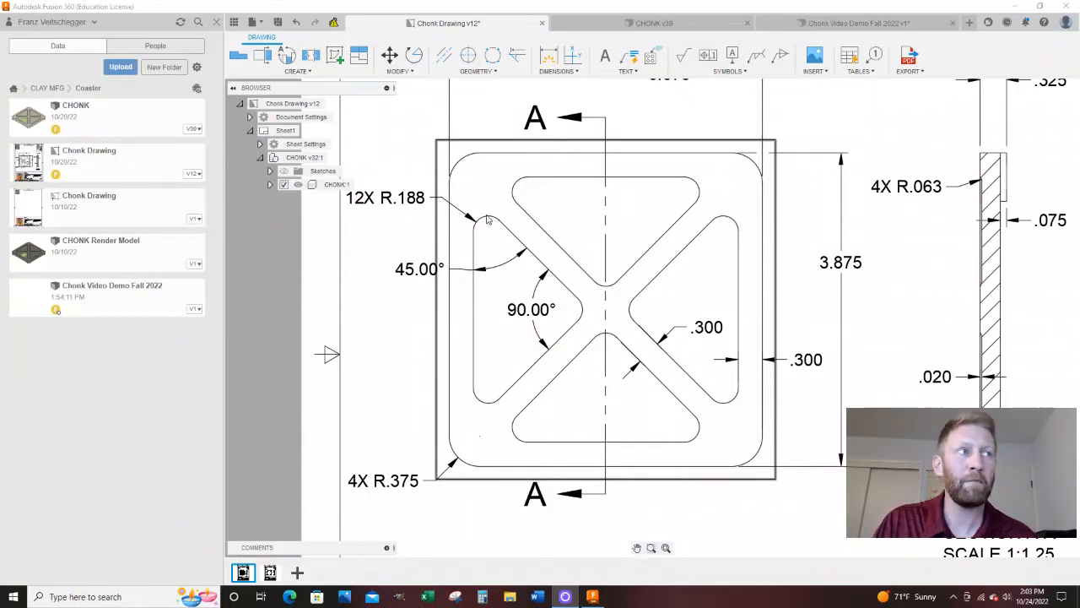
pyautogui.scroll(-3, 450, 254)
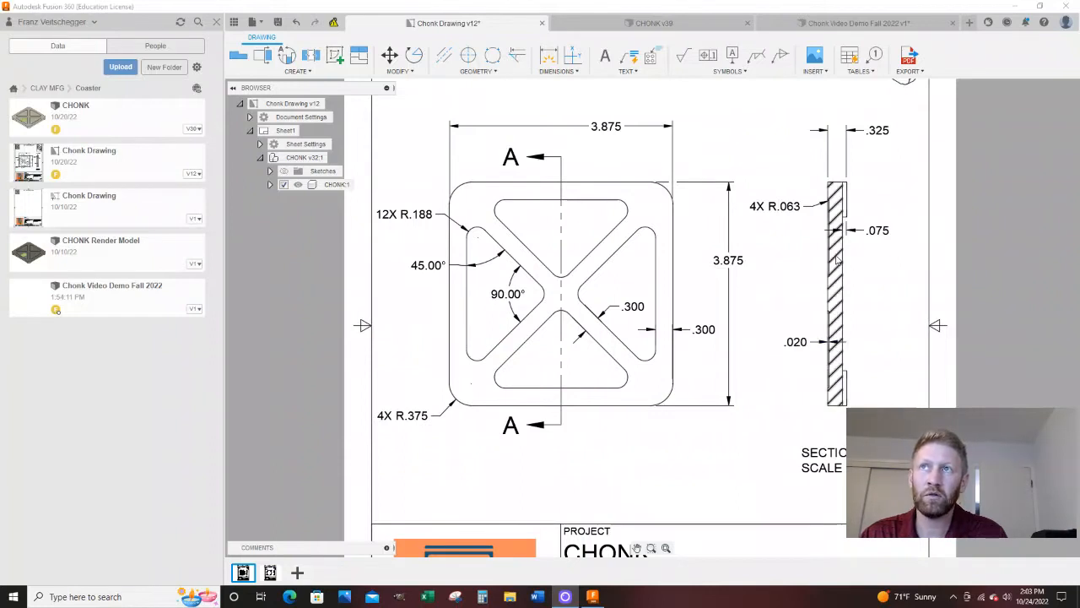
# Return to the Chonk Video Demo Fall 2022 model and start a fillet on the short vertical edge at the left pocket's upper corner.
pyautogui.click(876, 24)
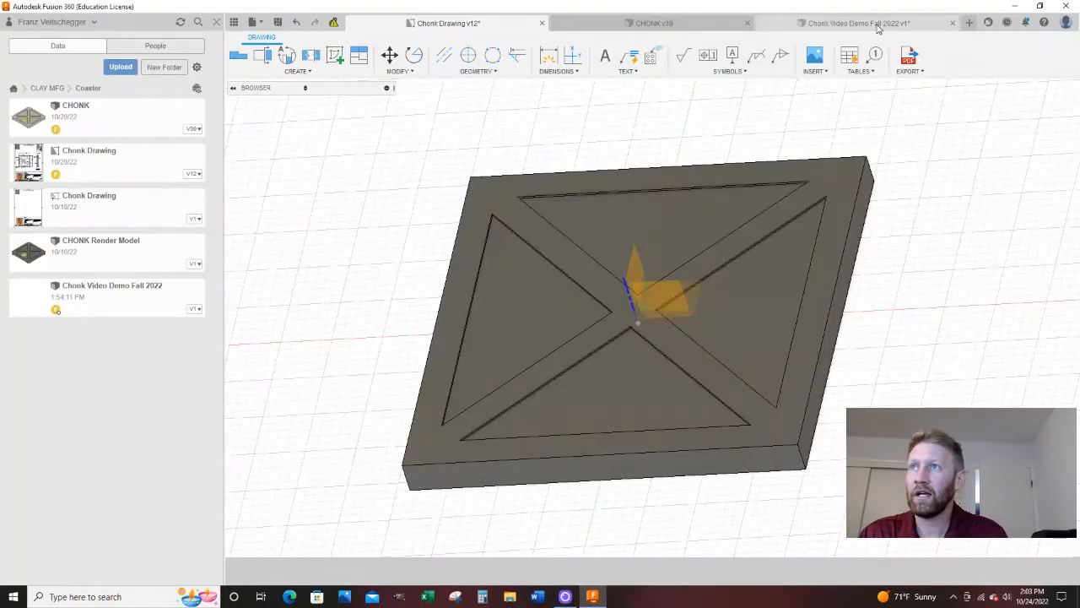
pyautogui.click(527, 244)
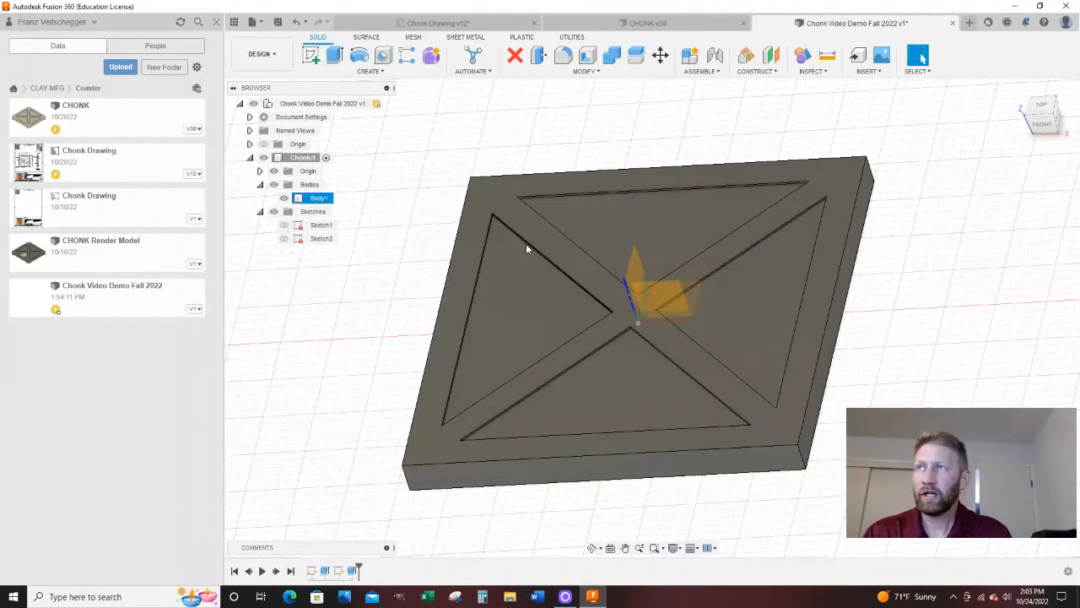
pyautogui.scroll(5, 526, 243)
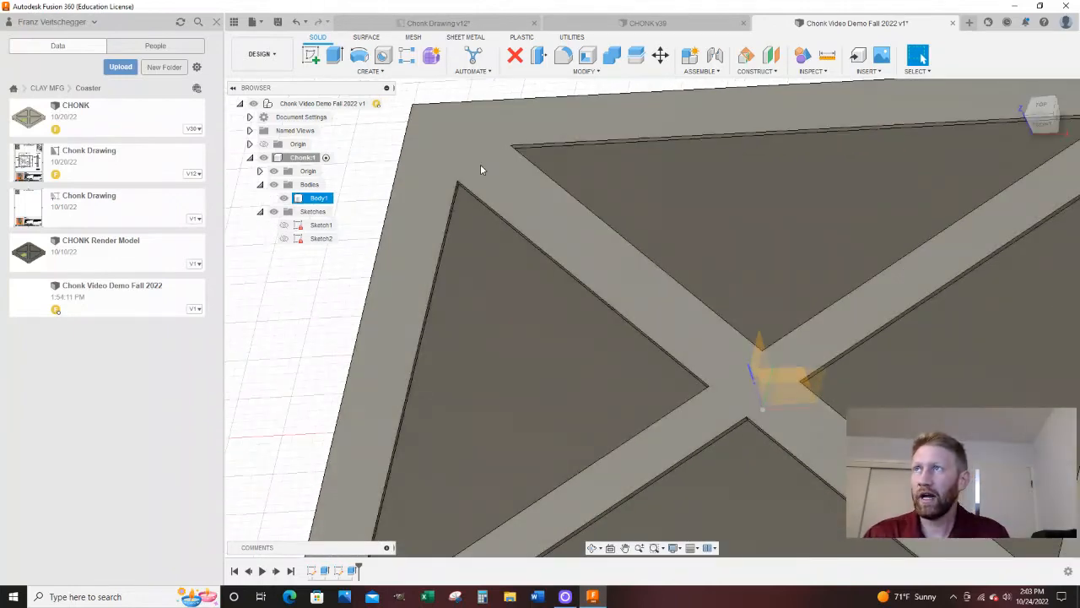
pyautogui.scroll(-5, 498, 162)
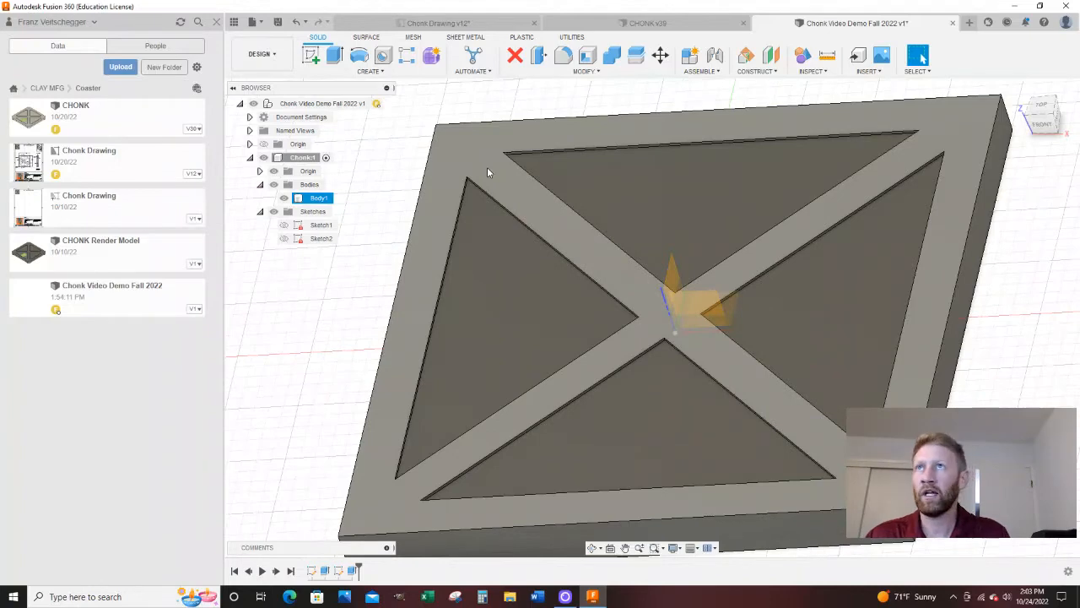
pyautogui.click(680, 91)
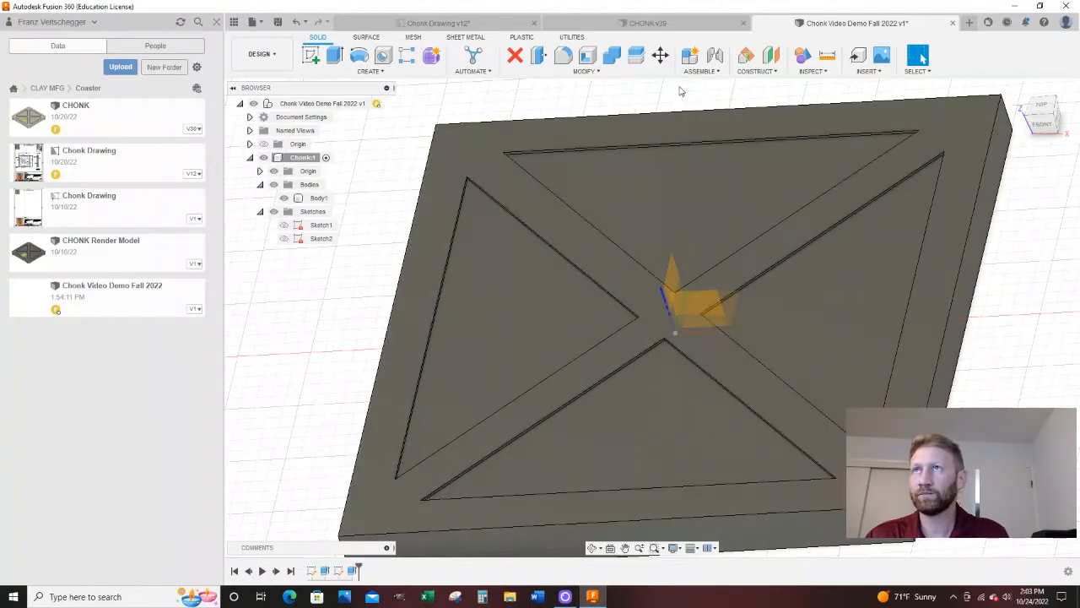
pyautogui.click(564, 55)
pyautogui.scroll(3, 448, 202)
pyautogui.scroll(5, 471, 167)
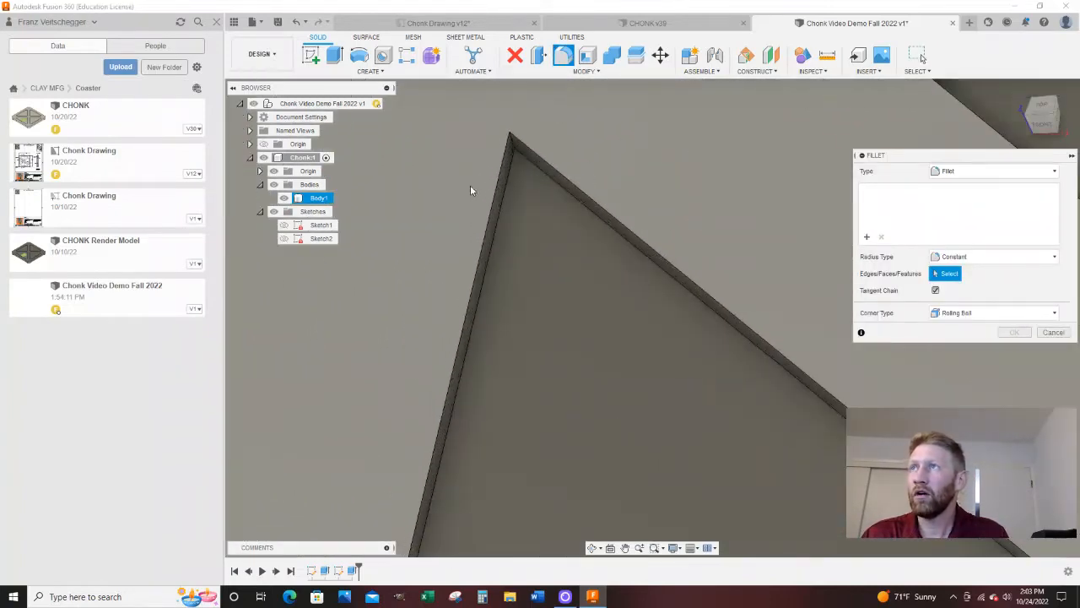
pyautogui.click(535, 124)
pyautogui.keyDown('shift'); pyautogui.moveTo(535, 122); pyautogui.dragTo(521, 165, button='middle'); pyautogui.keyUp('shift')
pyautogui.scroll(-5, 520, 165)
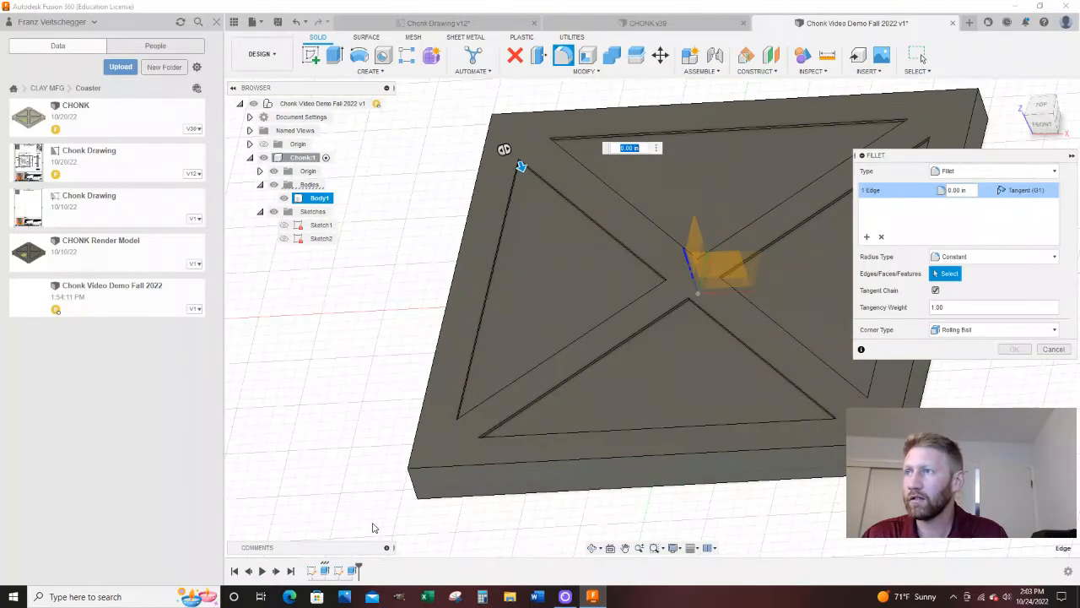
# Add the left pocket's lower vertical corner edge to the fillet, leaving its floor edge out of the selection.
pyautogui.scroll(6, 438, 408)
pyautogui.scroll(3, 535, 415)
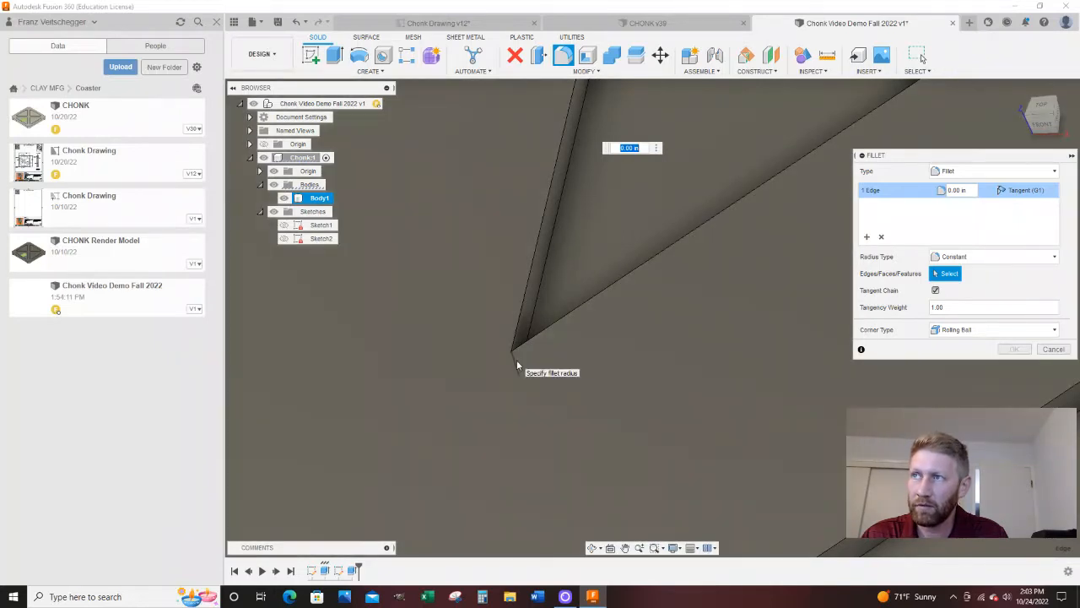
pyautogui.click(515, 361)
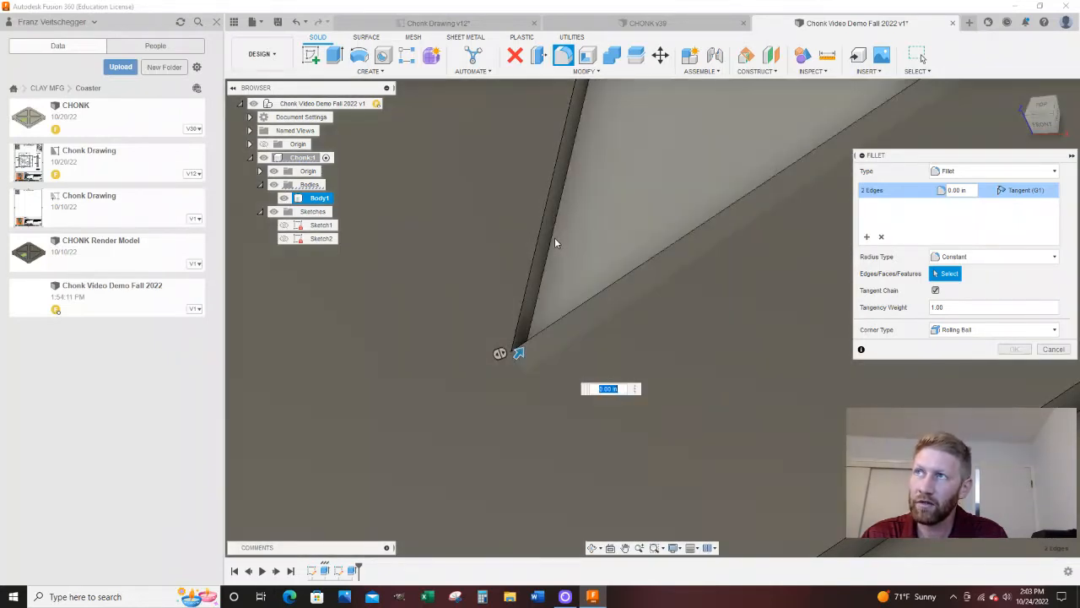
pyautogui.click(553, 233)
pyautogui.click(764, 184)
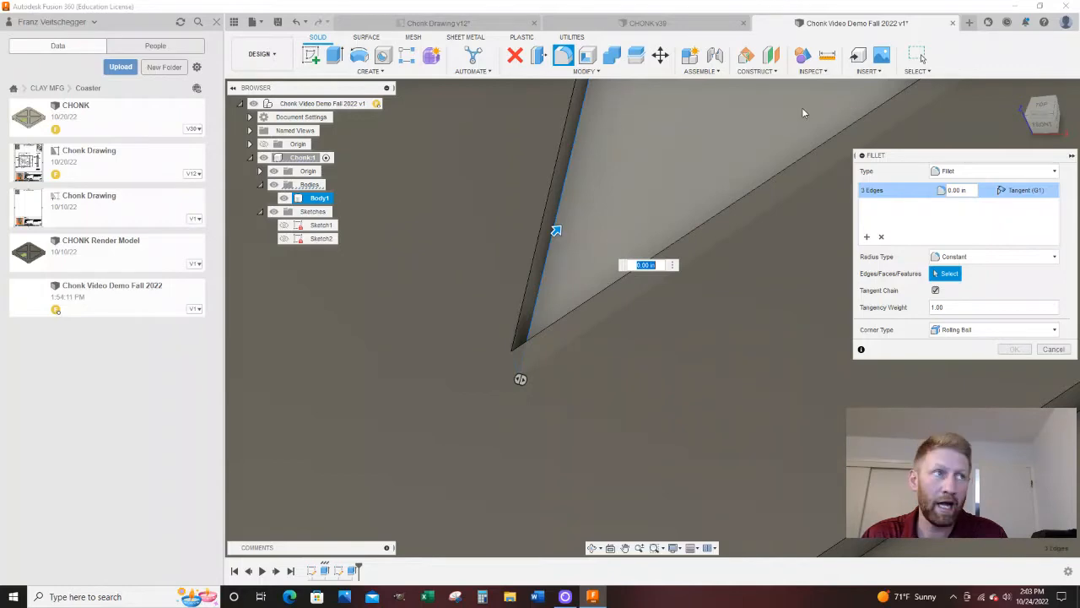
pyautogui.click(566, 176)
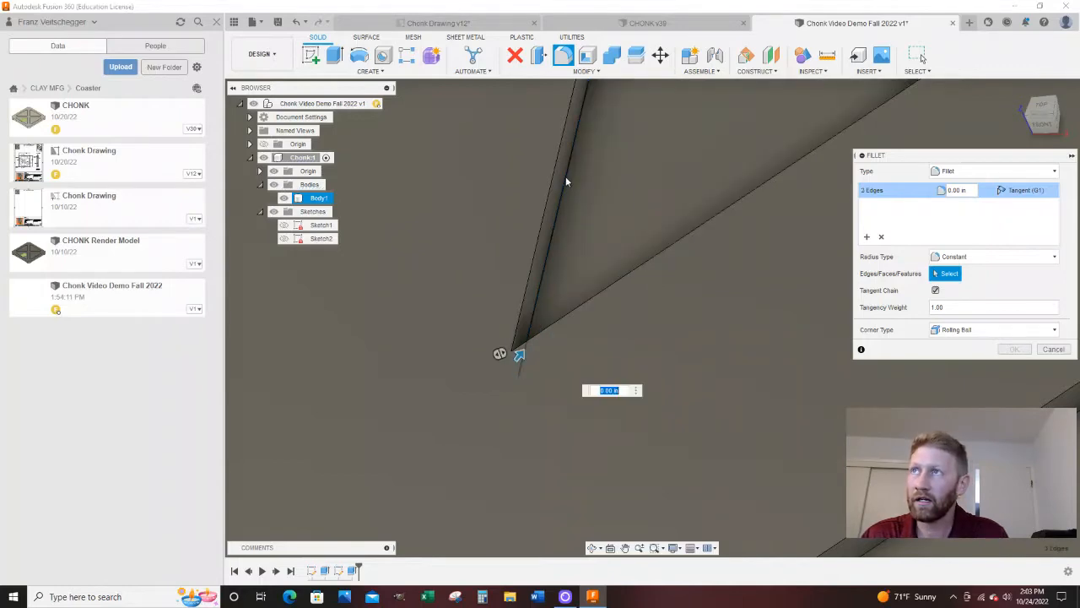
# Add the vertical corner edges of the left and front pockets nearest the coaster's centre to the fillet selection.
pyautogui.scroll(-3, 435, 424)
pyautogui.scroll(-5, 436, 418)
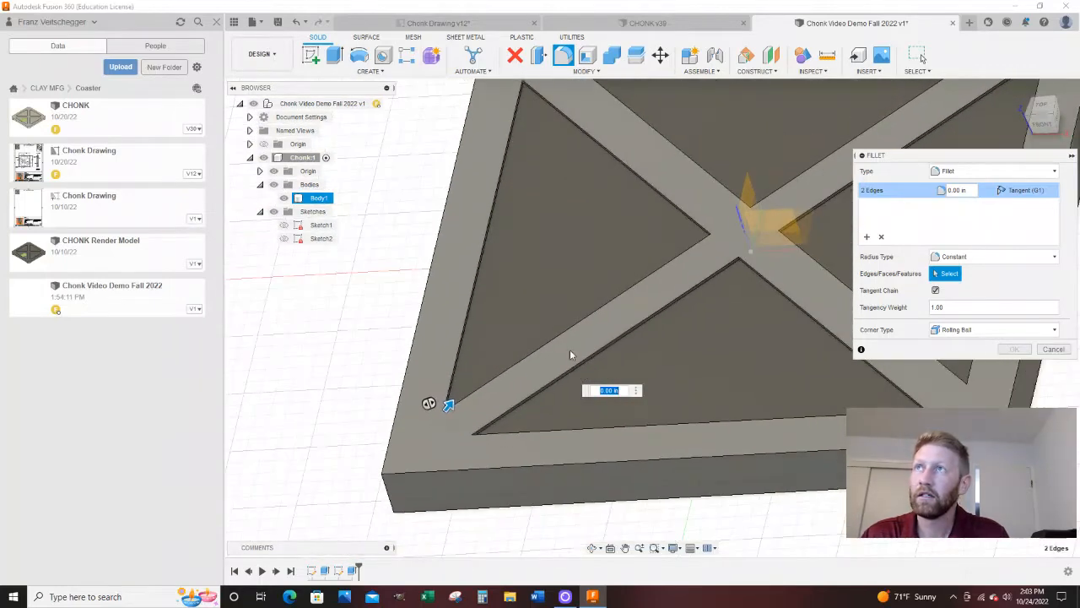
pyautogui.scroll(10, 709, 254)
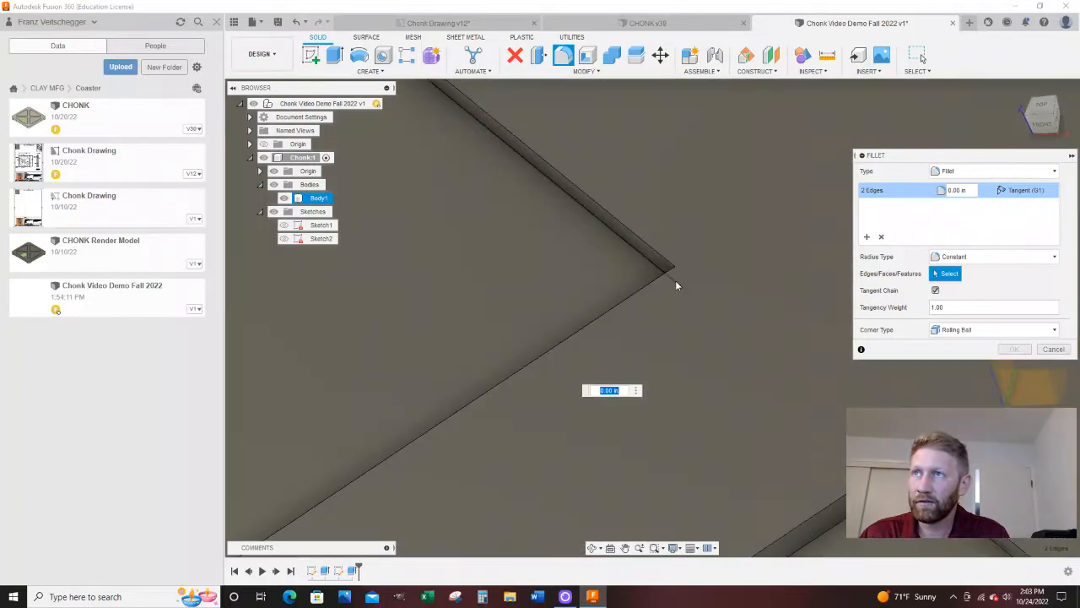
pyautogui.click(677, 278)
pyautogui.scroll(-5, 570, 295)
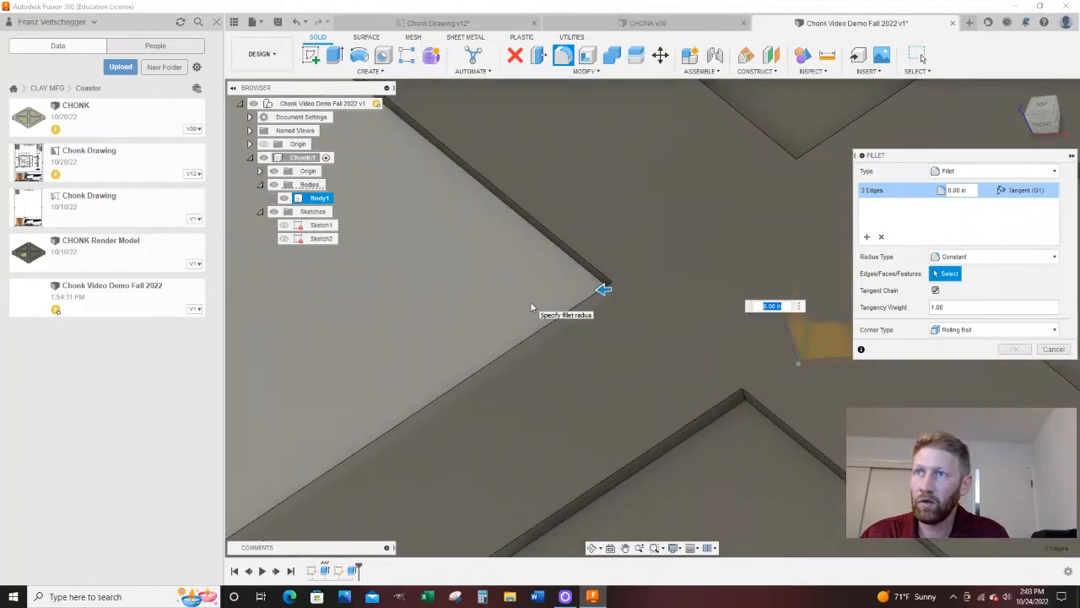
pyautogui.scroll(5, 707, 372)
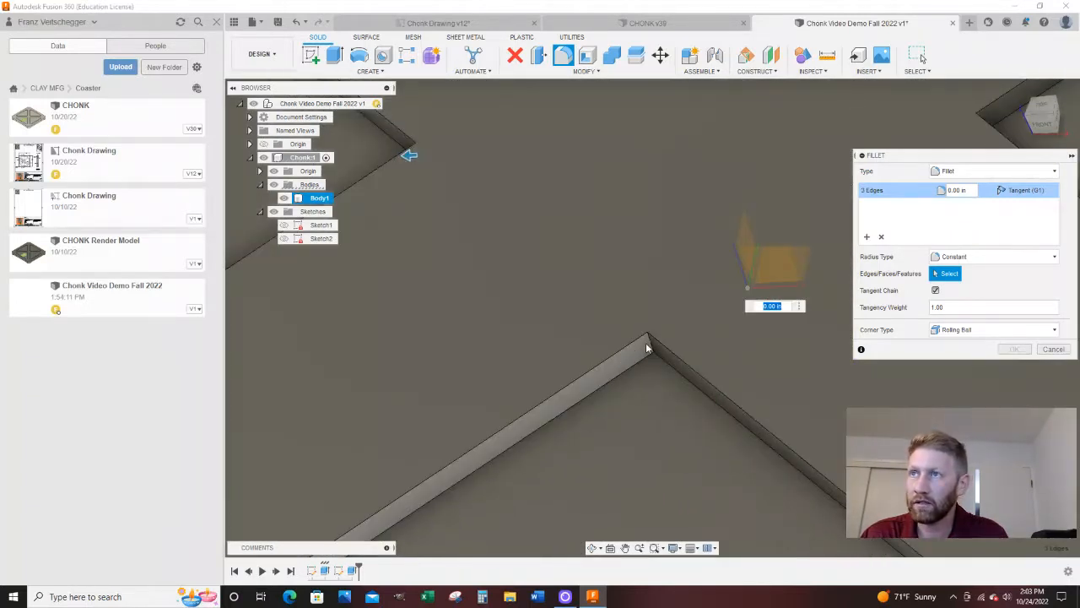
pyautogui.click(649, 343)
pyautogui.scroll(-5, 644, 312)
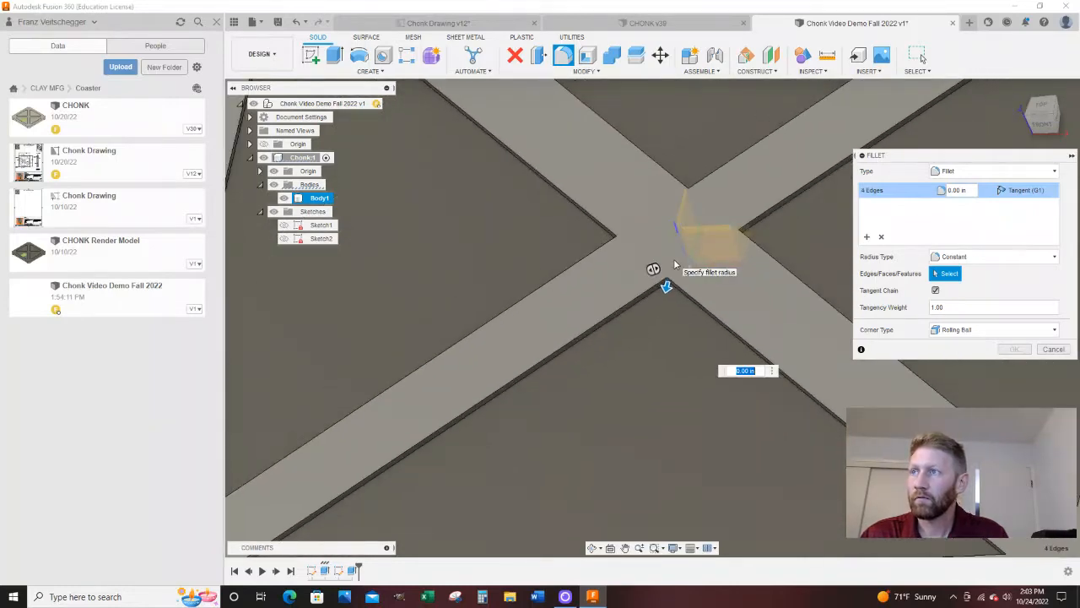
# Add the front pocket's two outer vertical corner edges to the fillet selection.
pyautogui.scroll(5, 417, 431)
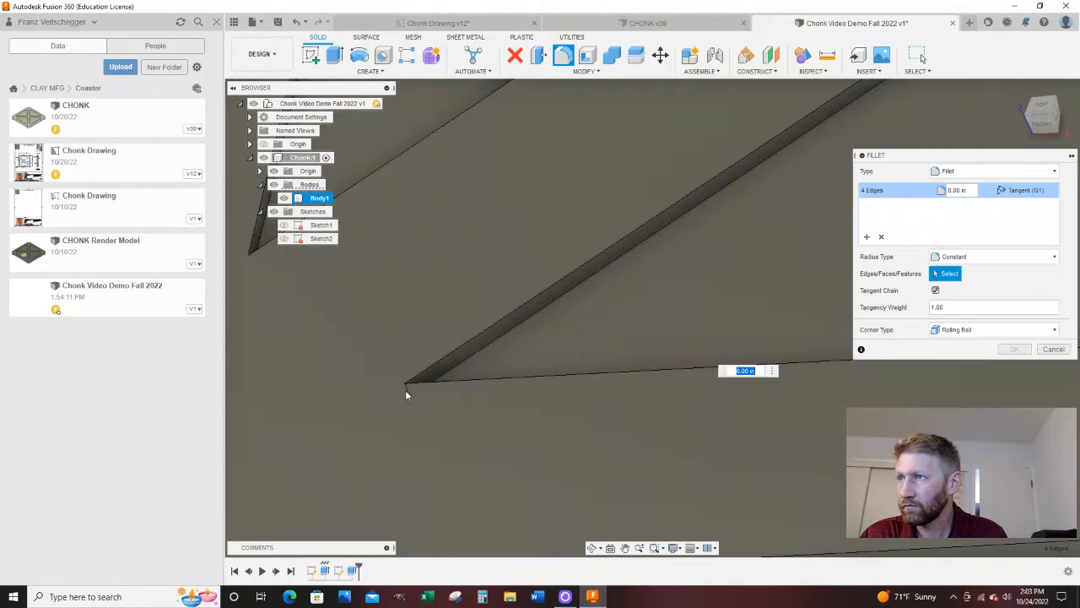
pyautogui.click(405, 388)
pyautogui.scroll(-3, 372, 409)
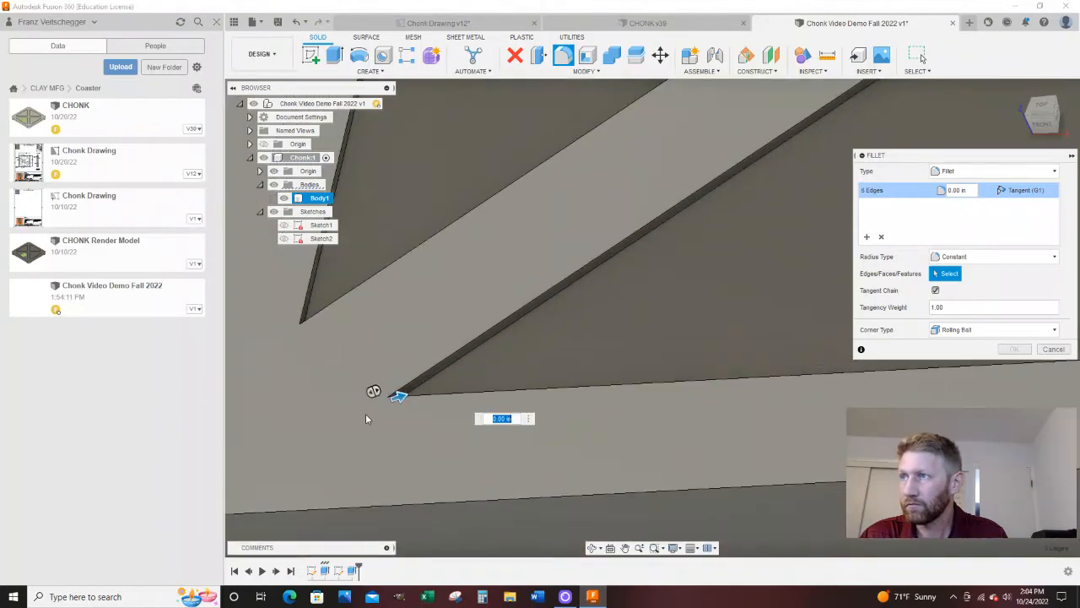
pyautogui.scroll(-5, 366, 418)
pyautogui.scroll(8, 639, 402)
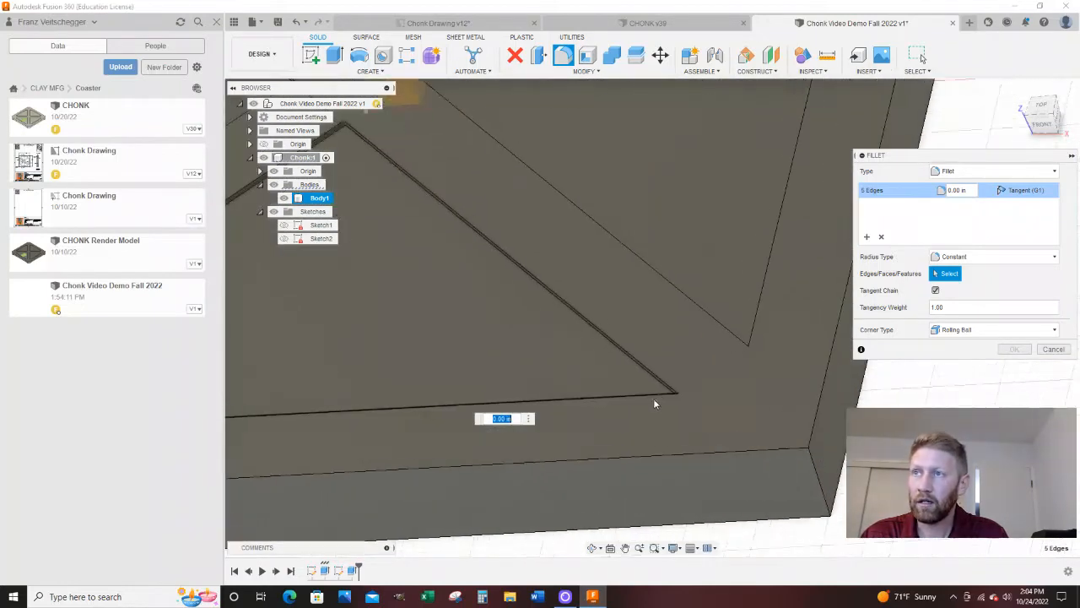
pyautogui.scroll(2, 663, 410)
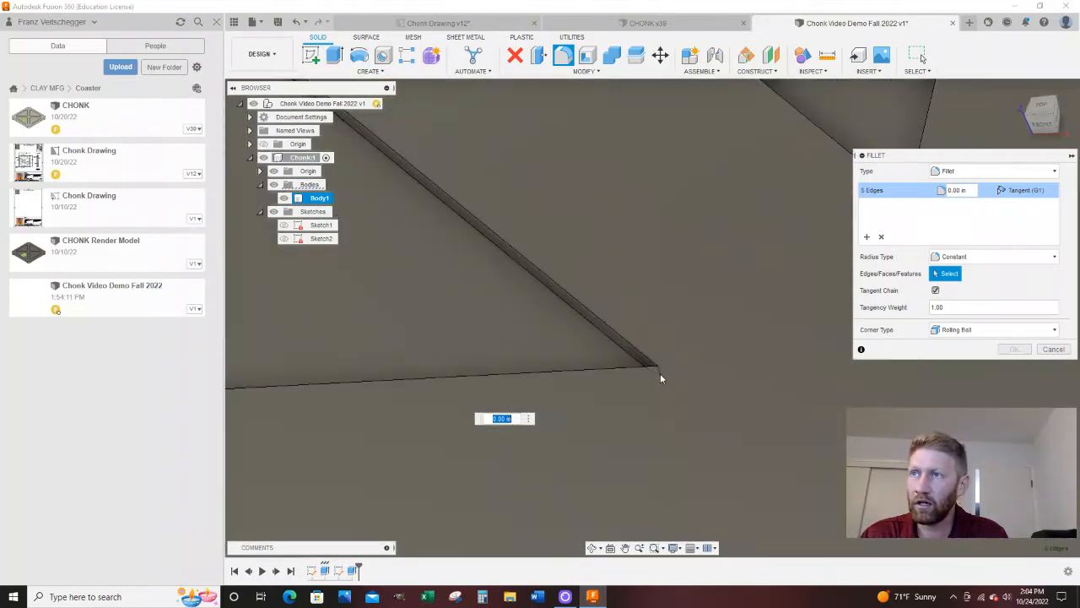
pyautogui.click(660, 373)
pyautogui.scroll(-3, 523, 451)
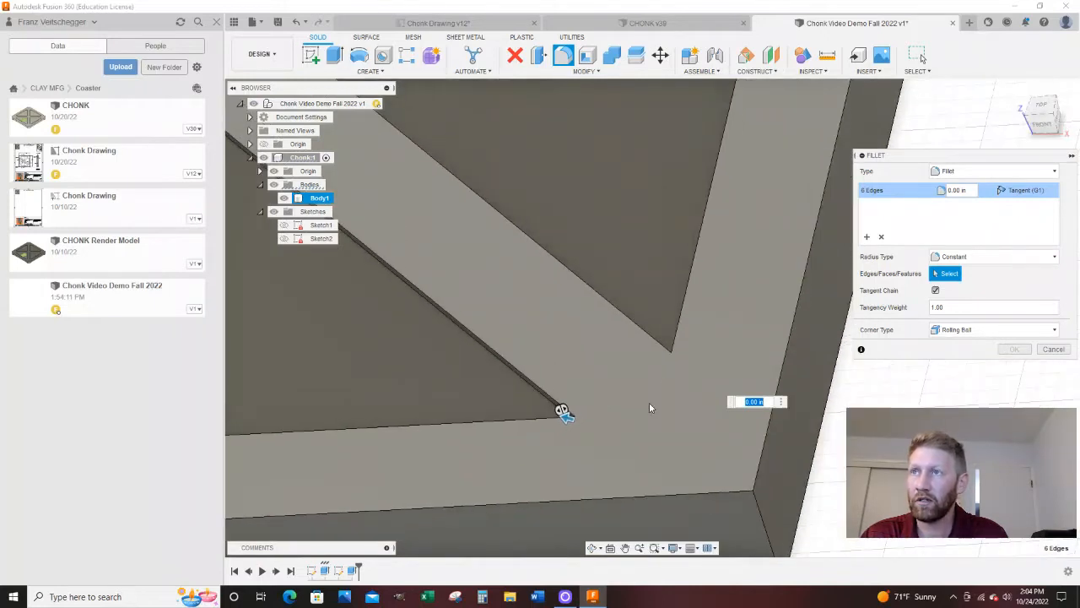
# Add the right pocket's front corner edge and its vertical corner edge nearest the coaster's centre to the fillet selection.
pyautogui.scroll(3, 673, 356)
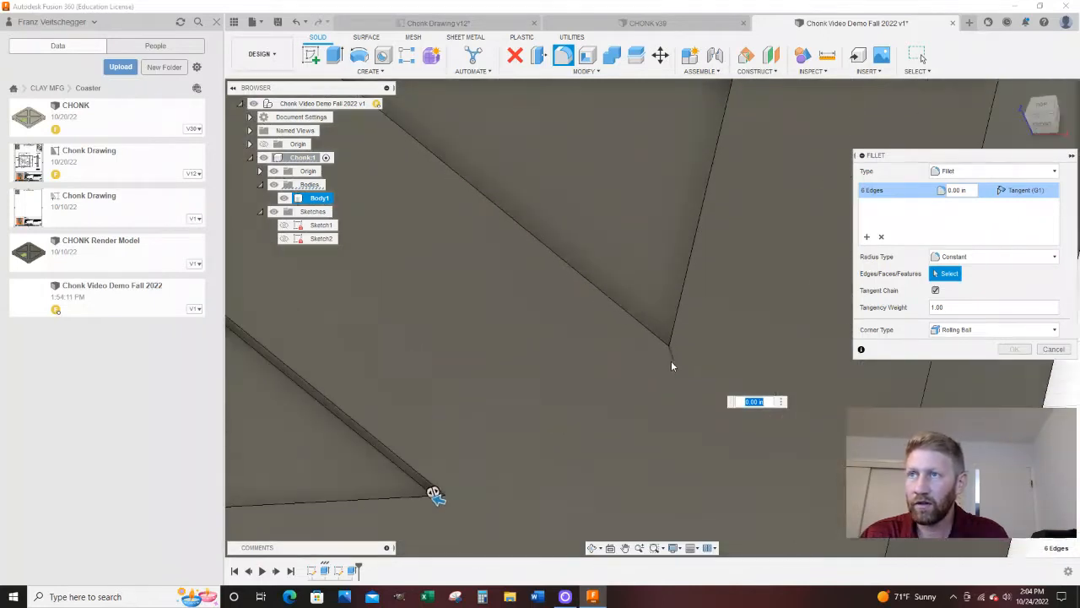
pyautogui.click(672, 356)
pyautogui.scroll(-3, 662, 445)
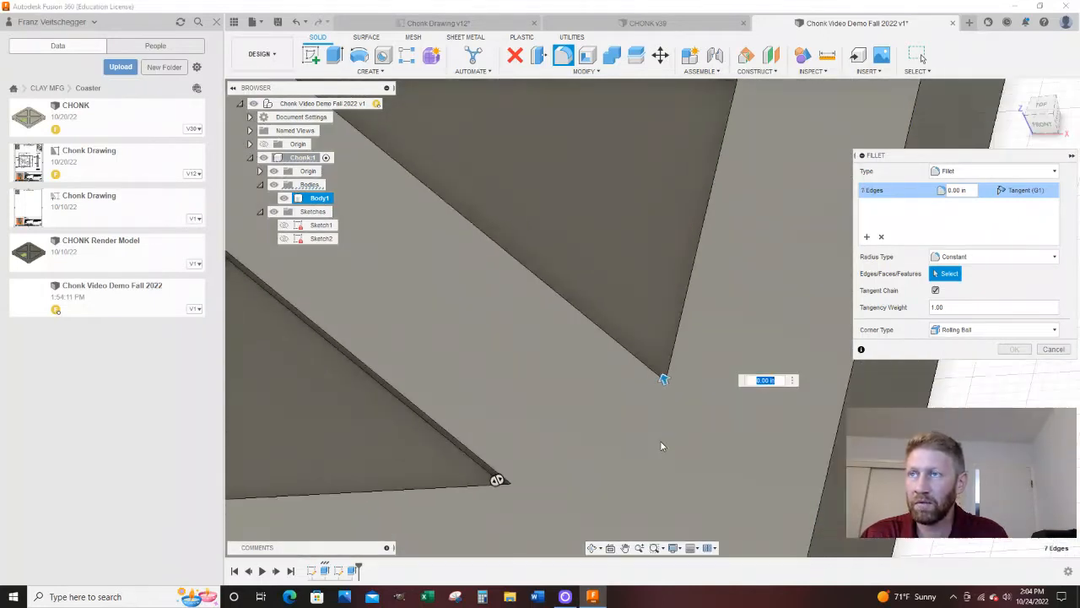
pyautogui.scroll(-4, 662, 446)
pyautogui.scroll(5, 452, 293)
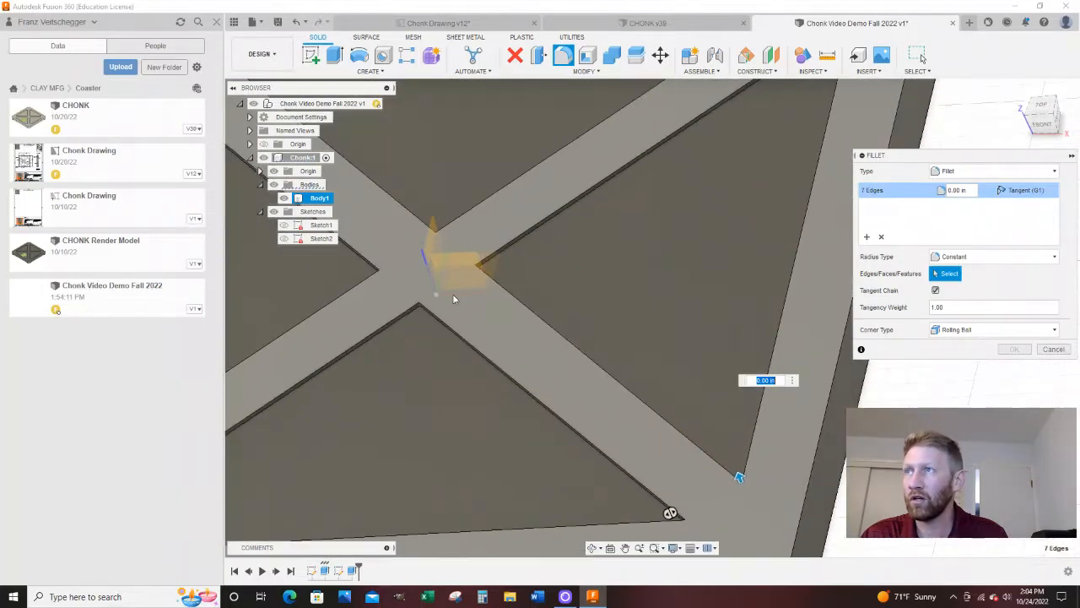
pyautogui.scroll(4, 472, 263)
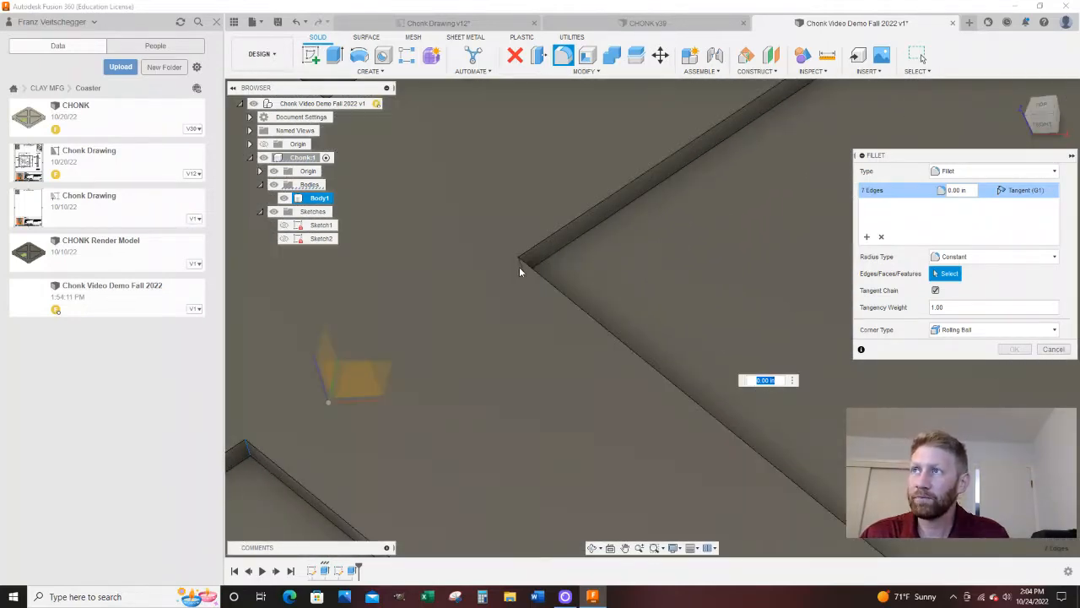
pyautogui.click(519, 268)
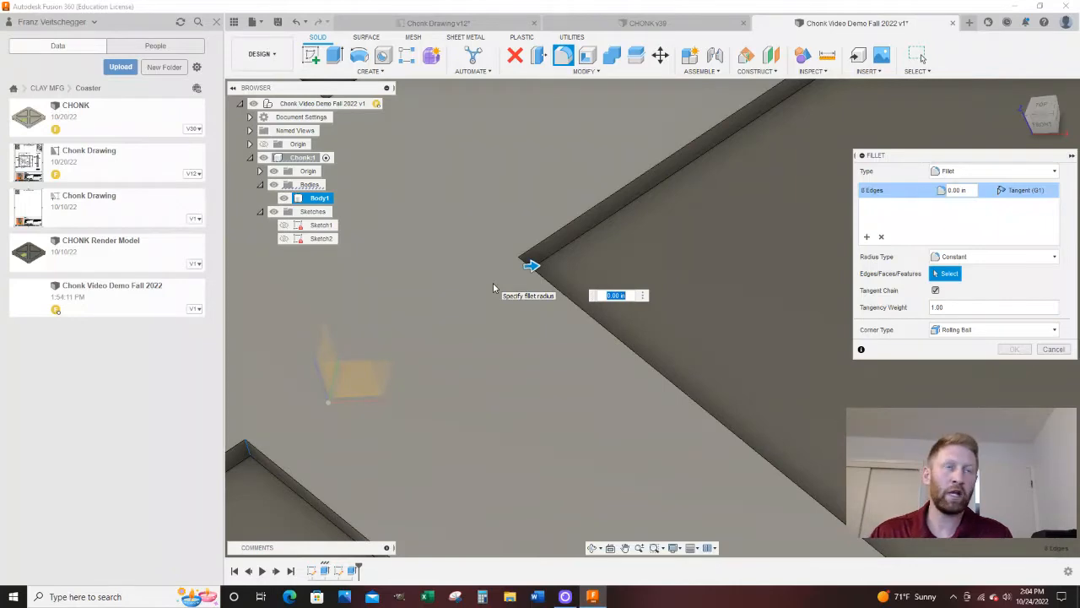
# Add the right pocket's rear corner edge and the rear pocket's adjacent right corner edge to the fillet selection.
pyautogui.scroll(-2, 478, 303)
pyautogui.scroll(-4, 478, 304)
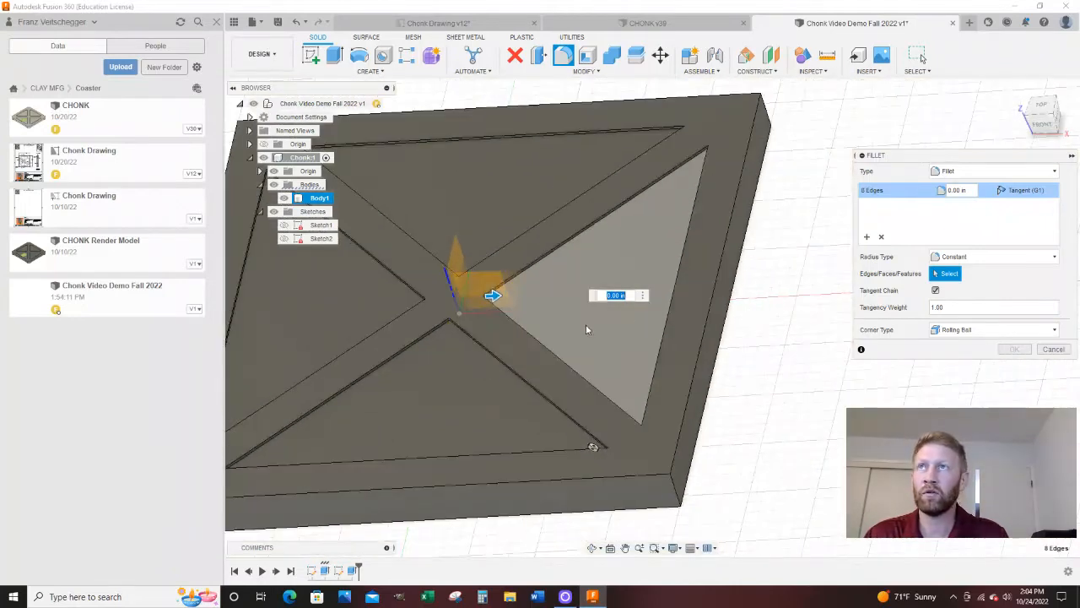
pyautogui.scroll(6, 715, 151)
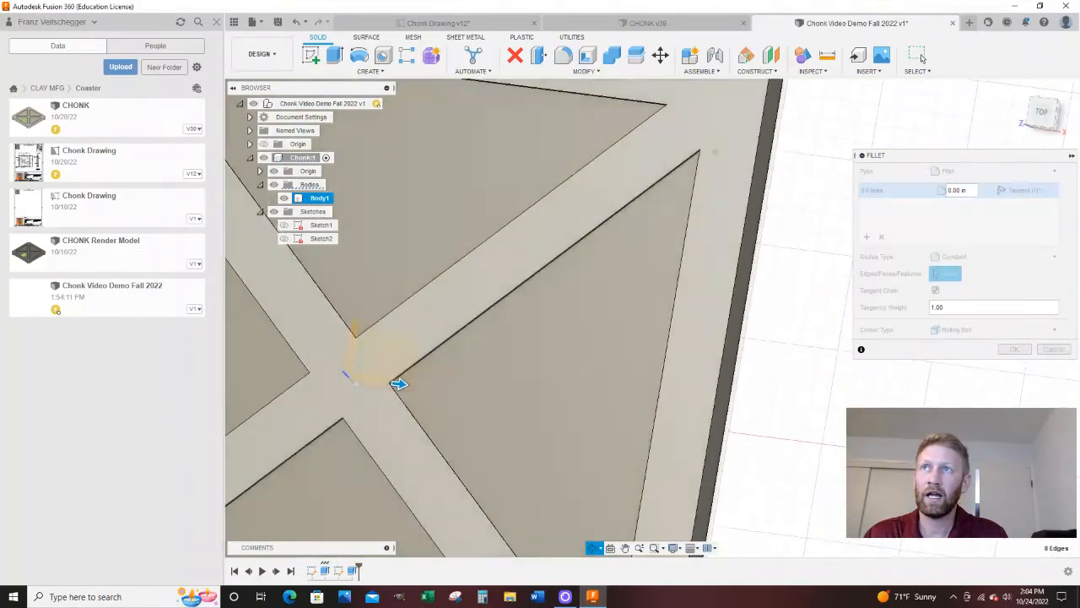
pyautogui.keyDown('shift'); pyautogui.moveTo(715, 152); pyautogui.dragTo(677, 508, button='middle'); pyautogui.keyUp('shift')
pyautogui.scroll(5, 721, 161)
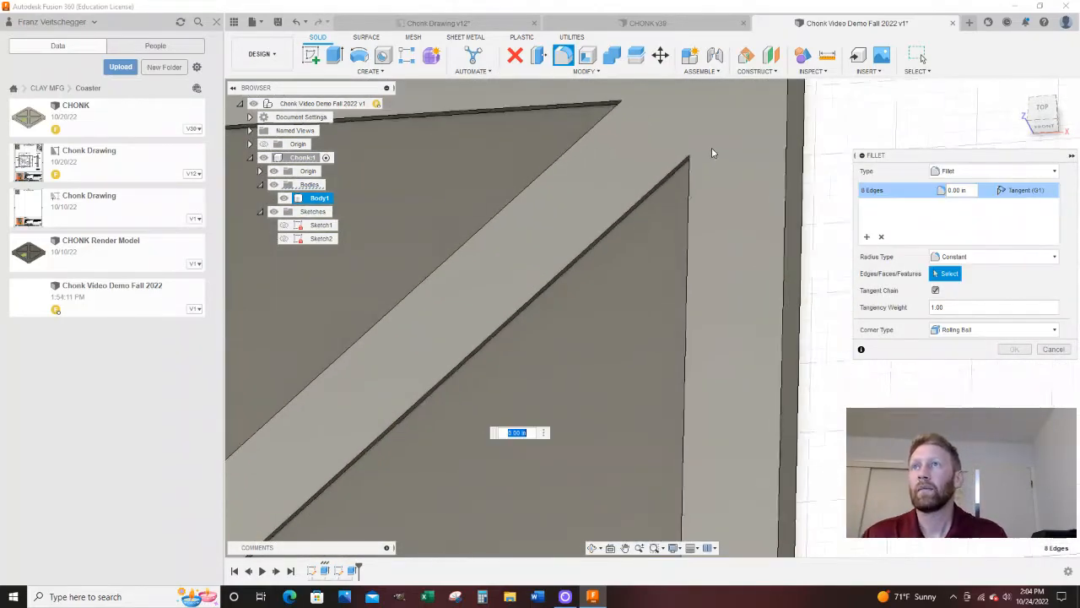
pyautogui.keyDown('shift'); pyautogui.moveTo(708, 153); pyautogui.dragTo(718, 179, button='middle'); pyautogui.keyUp('shift')
pyautogui.click(665, 175)
pyautogui.click(677, 148)
# Add the rear pocket's left corner edge and its vertical corner edge nearest the coaster's centre to the fillet selection.
pyautogui.scroll(-4, 712, 175)
pyautogui.scroll(6, 442, 227)
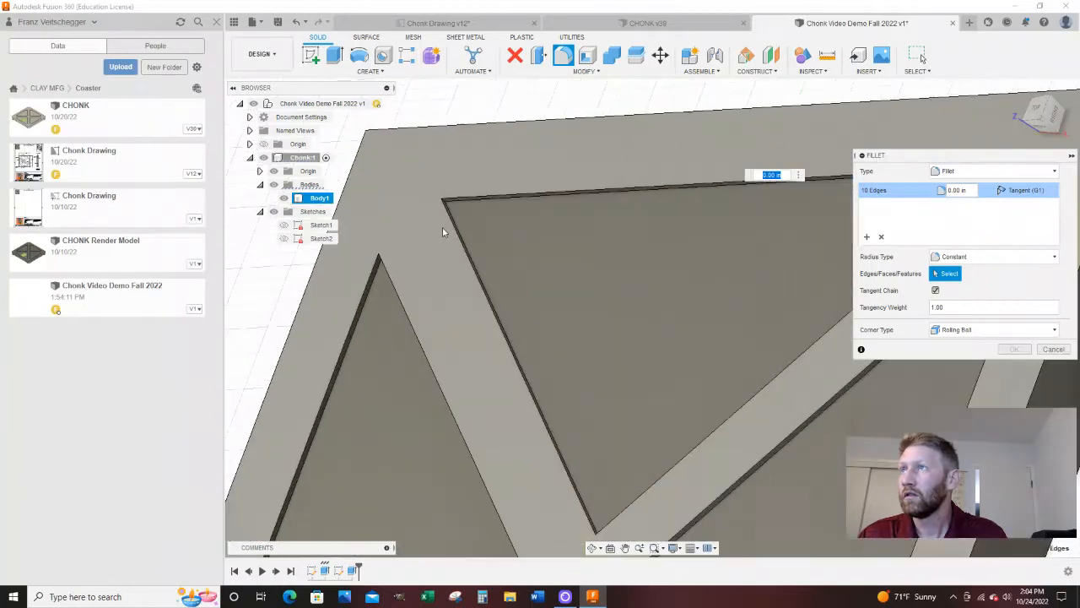
pyautogui.scroll(2, 443, 179)
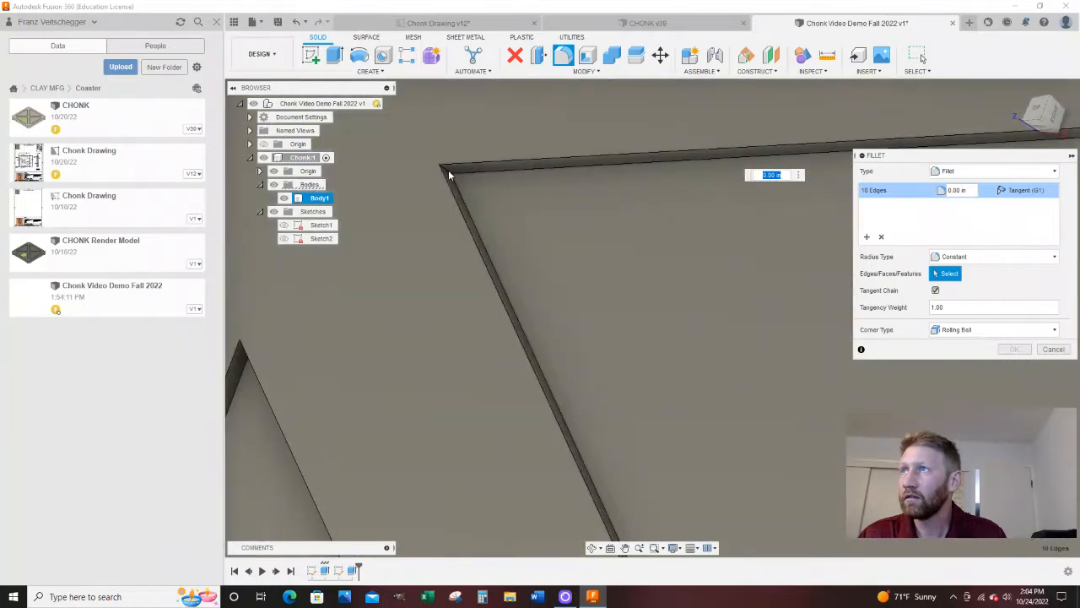
pyautogui.scroll(-5, 443, 170)
pyautogui.click(550, 456)
pyautogui.scroll(4, 551, 457)
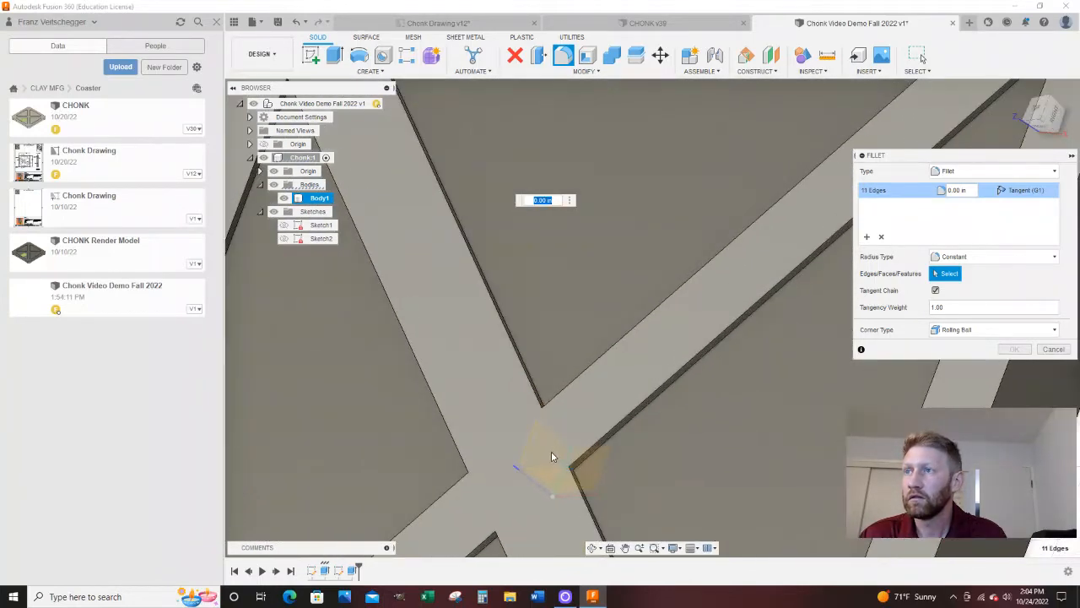
pyautogui.scroll(5, 550, 425)
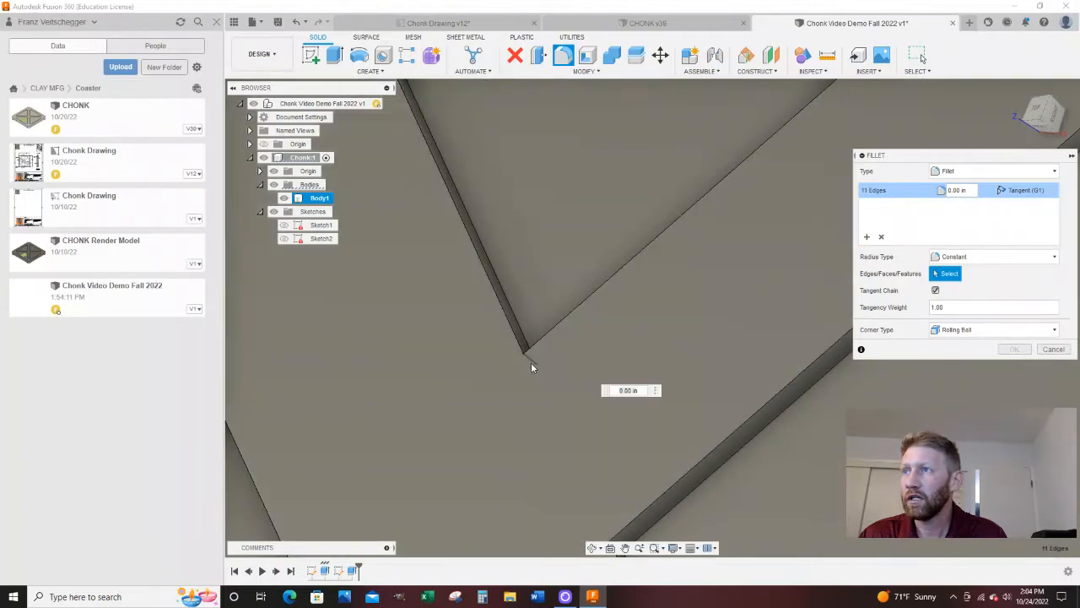
pyautogui.click(531, 363)
pyautogui.scroll(-5, 547, 341)
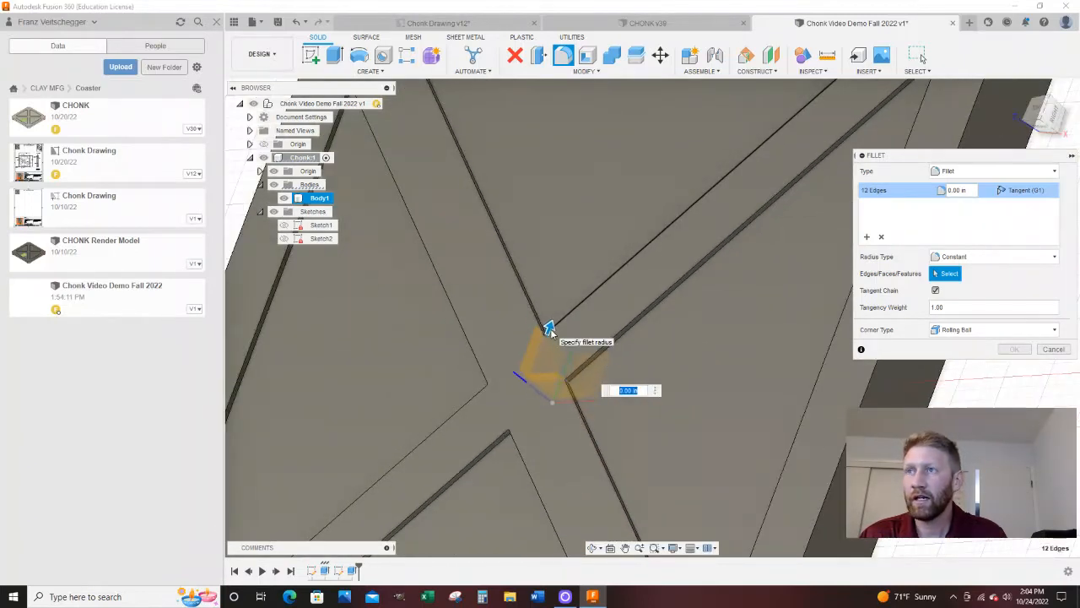
# Apply the fillet to the selected pocket corners with a 0.188 in radius and save the design.
pyautogui.scroll(-3, 549, 329)
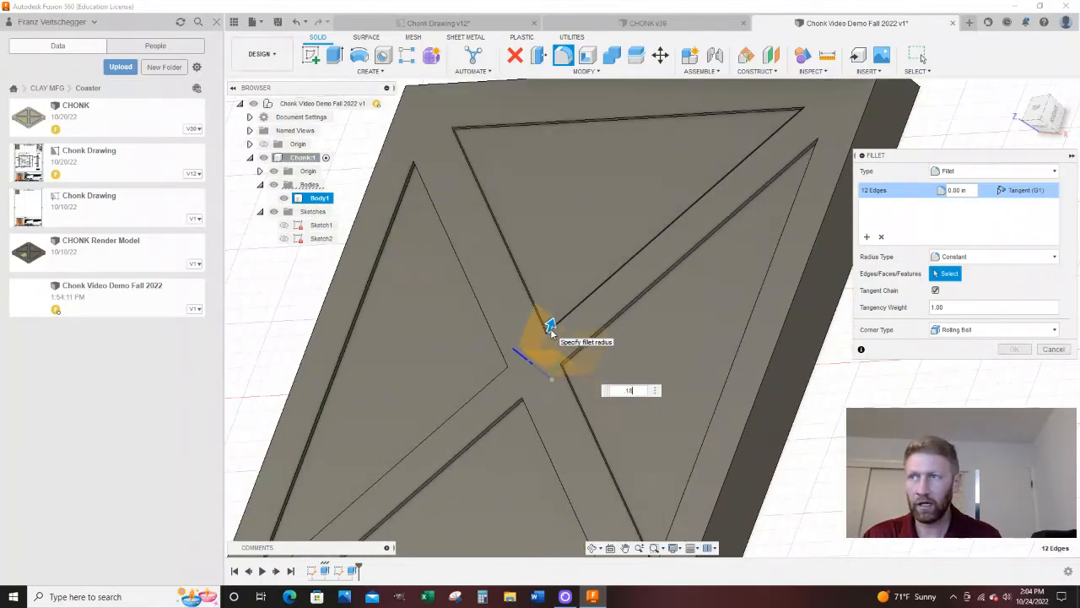
pyautogui.write('.188')
pyautogui.press('Return')
pyautogui.scroll(-3, 661, 242)
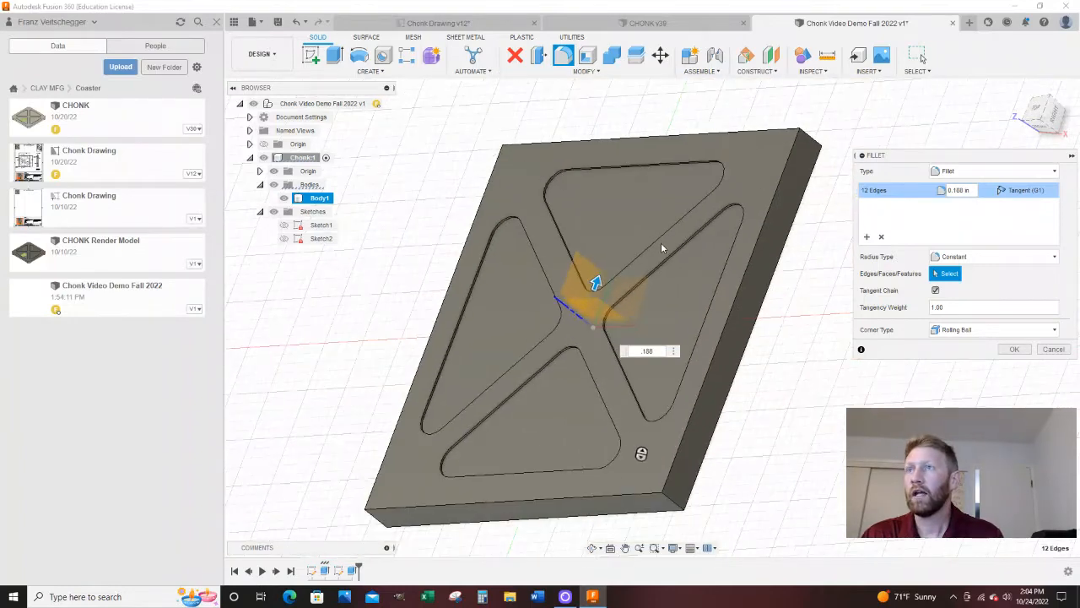
pyautogui.keyDown('shift'); pyautogui.moveTo(638, 453); pyautogui.dragTo(713, 501, button='middle'); pyautogui.keyUp('shift')
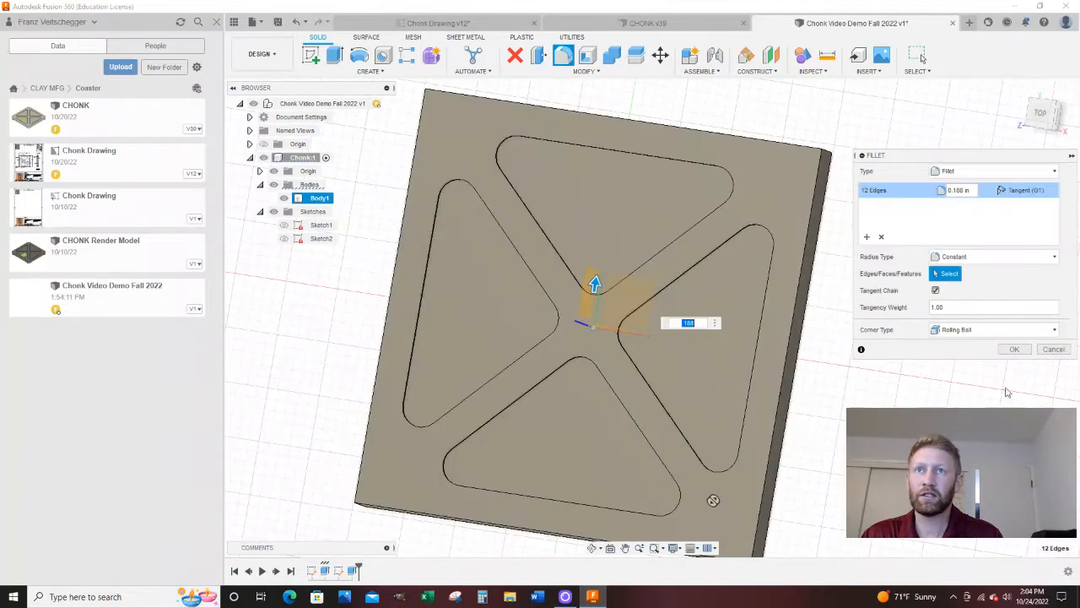
pyautogui.click(1015, 351)
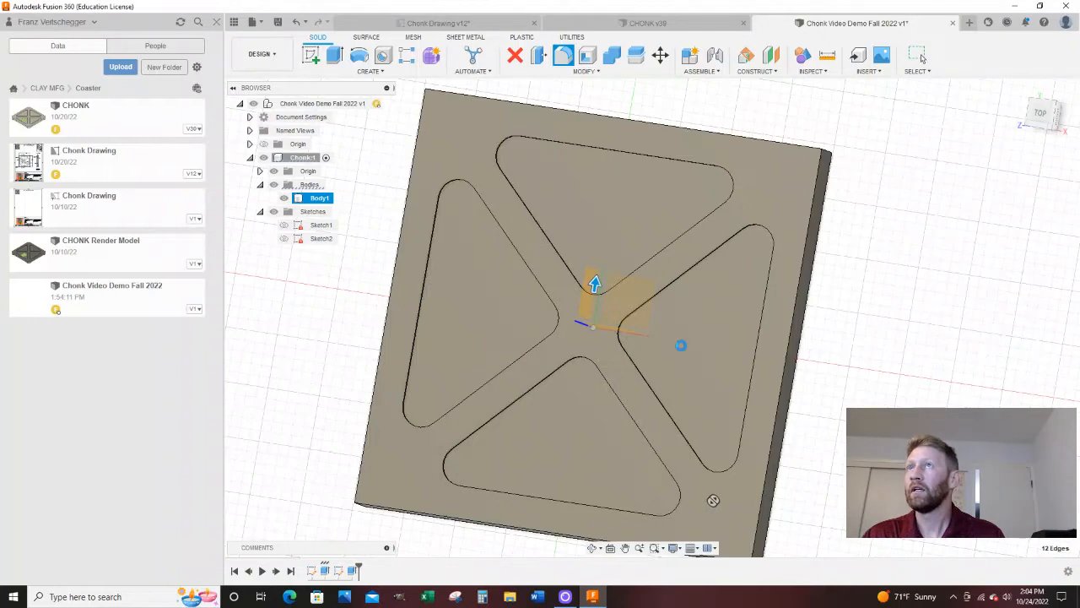
pyautogui.click(278, 23)
pyautogui.click(537, 317)
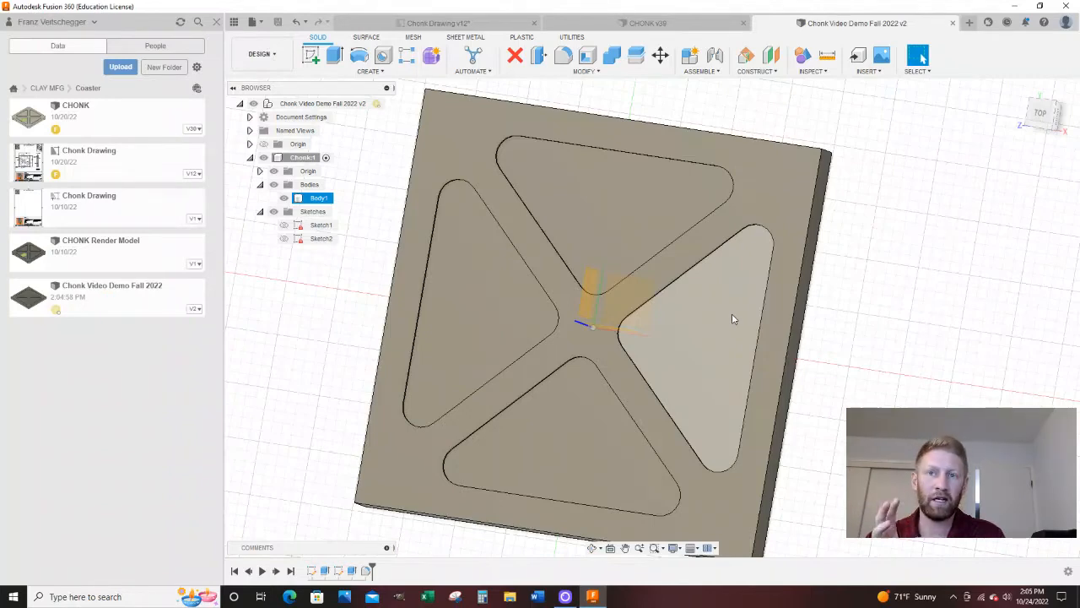
# Start a new fillet on the tangent floor edge loops of the left and rear pockets.
pyautogui.keyDown('shift'); pyautogui.moveTo(731, 319); pyautogui.dragTo(764, 333, button='middle'); pyautogui.keyUp('shift')
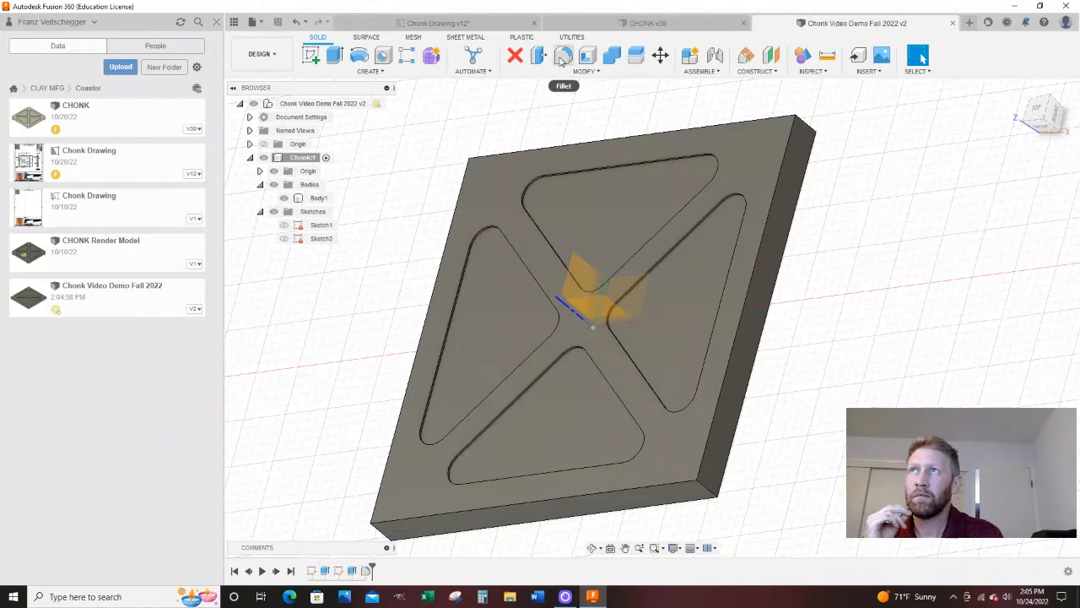
pyautogui.click(562, 57)
pyautogui.scroll(10, 453, 246)
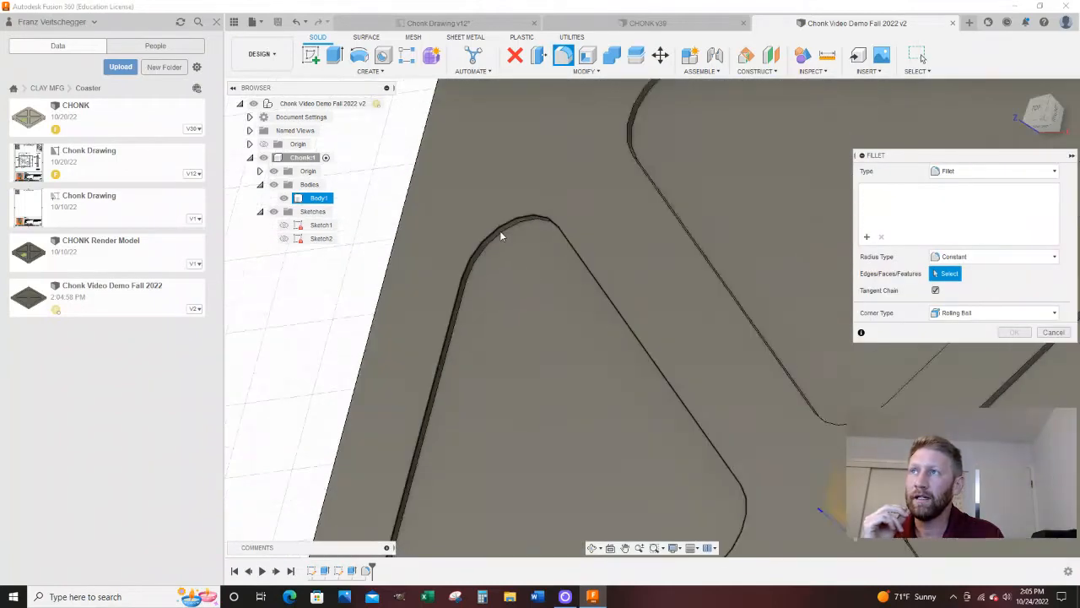
pyautogui.click(501, 230)
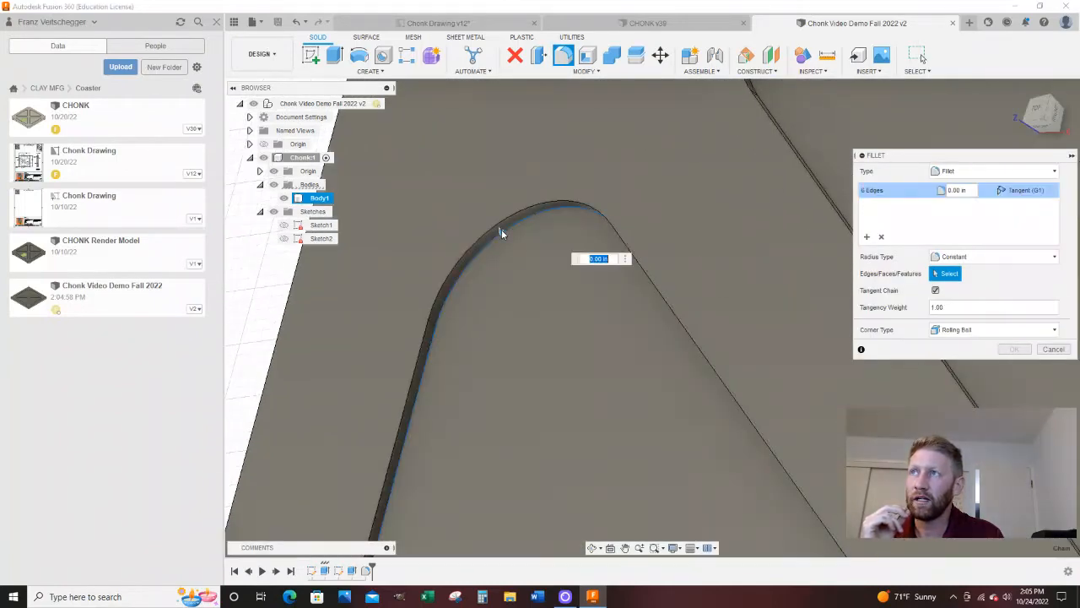
pyautogui.scroll(-6, 430, 357)
pyautogui.click(577, 187)
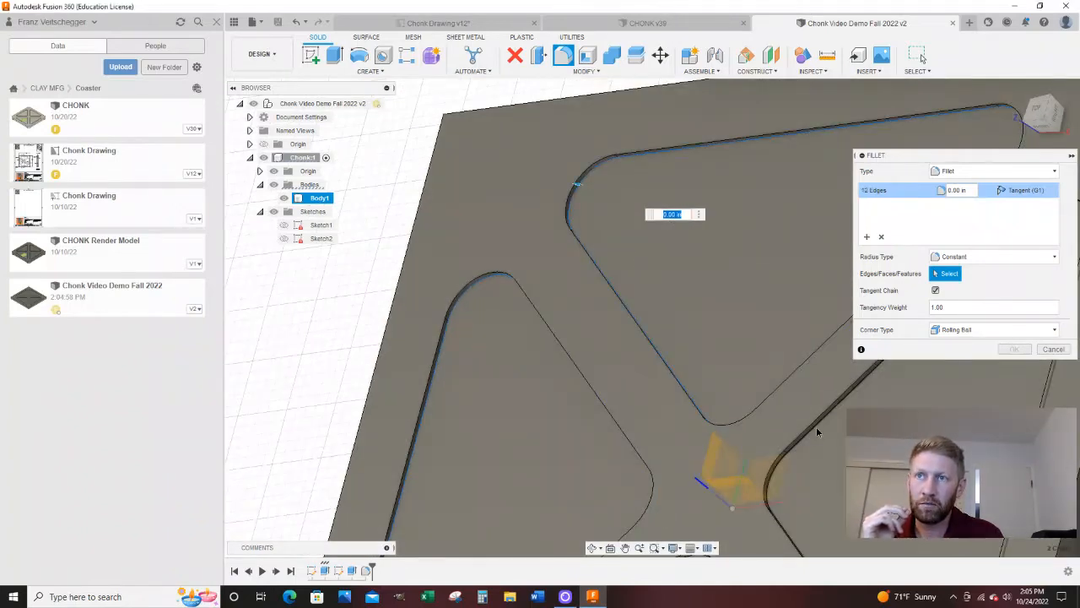
# Add the floor edge loops of the right and front pockets and set the floor fillet radius to 0.0625 in.
pyautogui.click(816, 429)
pyautogui.scroll(-5, 802, 443)
pyautogui.scroll(5, 798, 453)
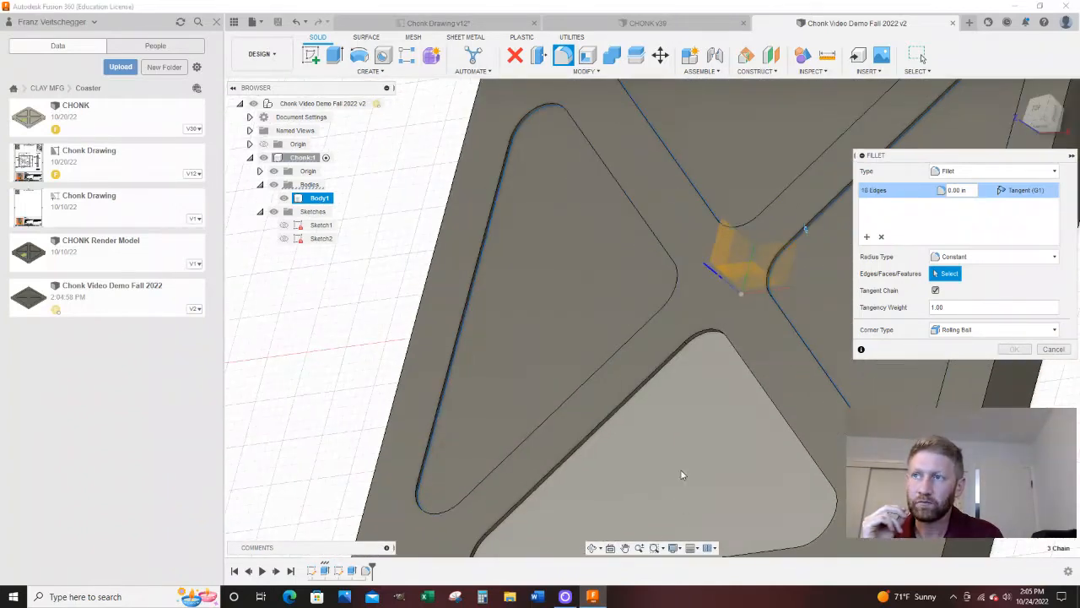
pyautogui.click(650, 388)
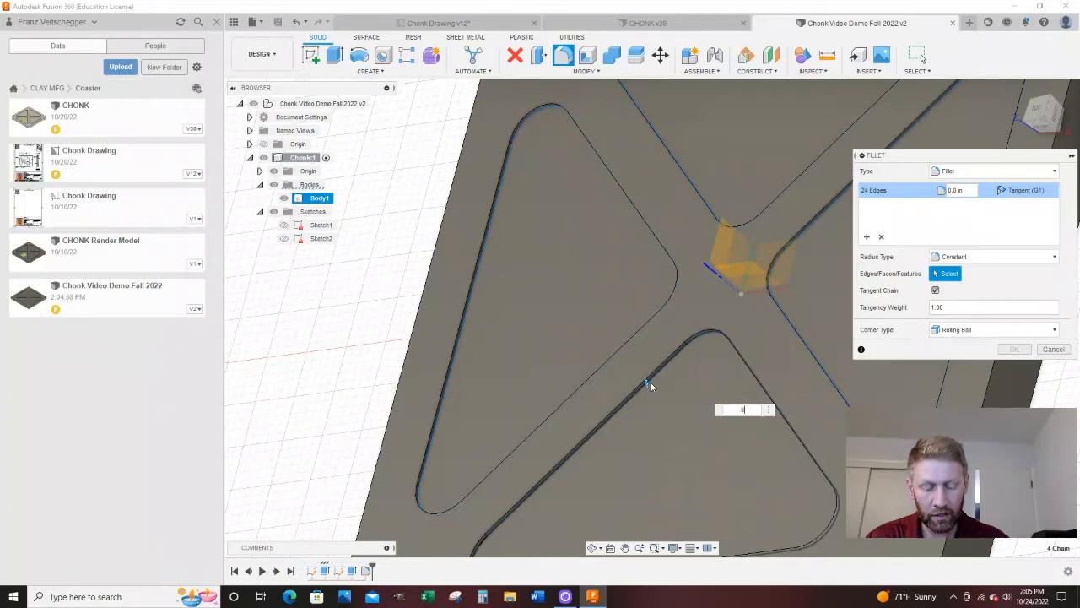
pyautogui.press('Return')
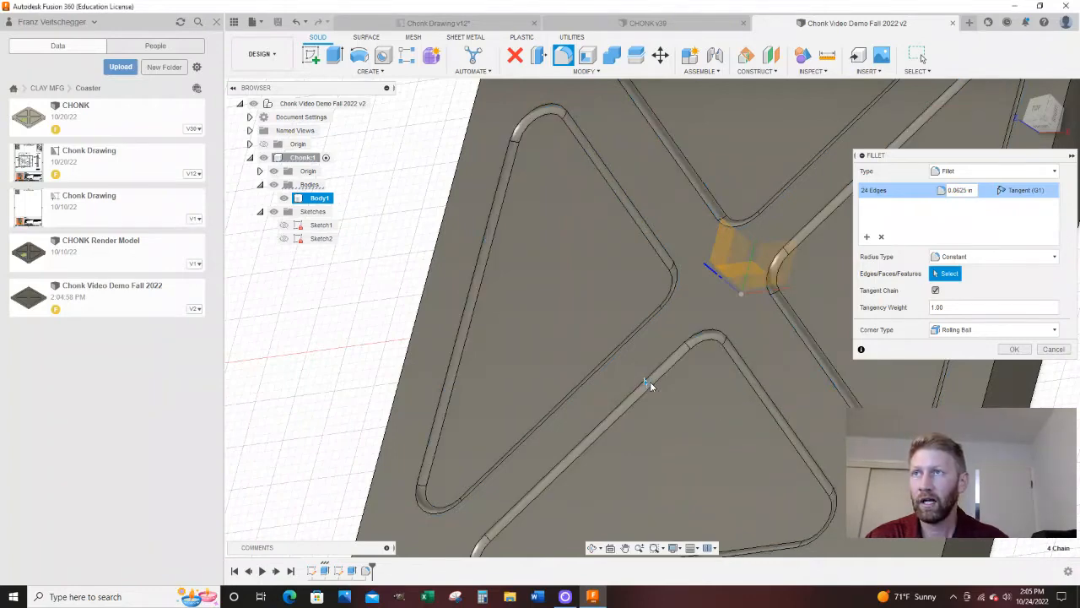
# Check the radius callout for the pocket floor fillets in the section view of the Chonk drawing.
pyautogui.click(436, 23)
pyautogui.scroll(10, 828, 206)
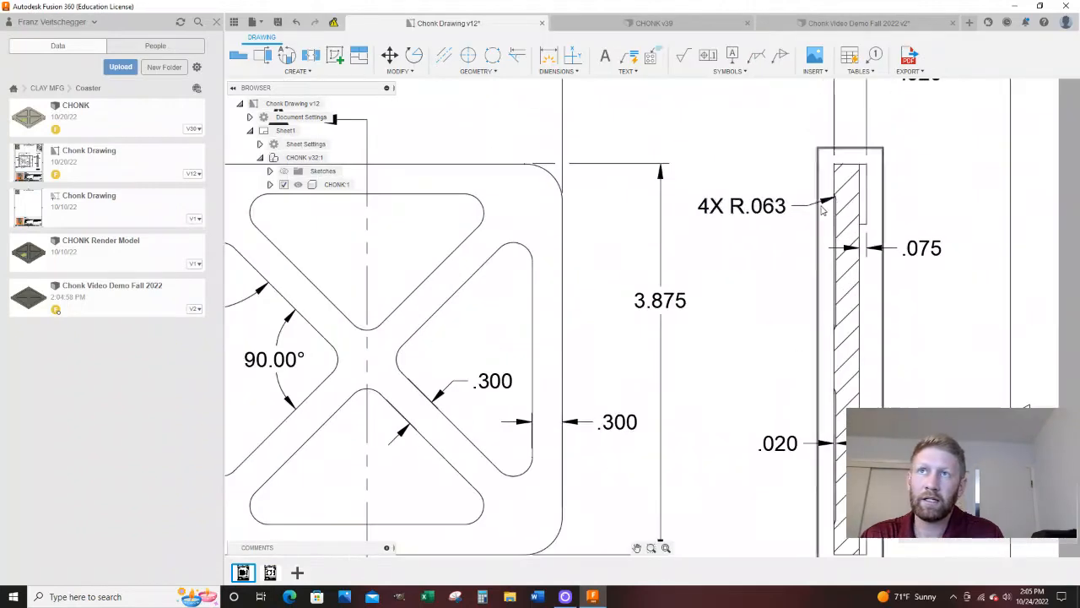
pyautogui.scroll(4, 829, 206)
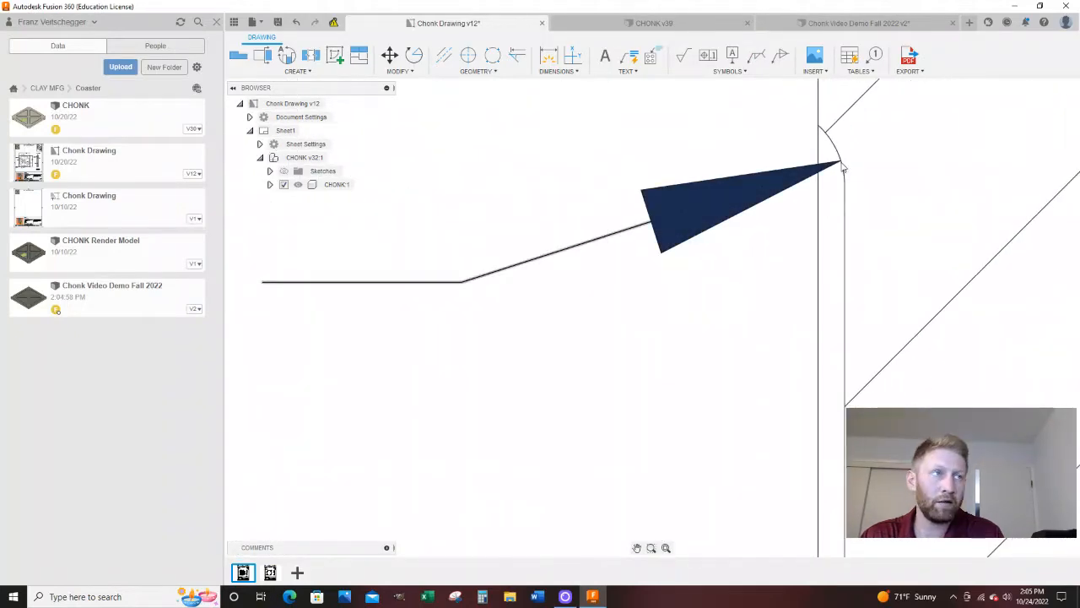
pyautogui.scroll(-8, 810, 211)
pyautogui.scroll(-5, 554, 296)
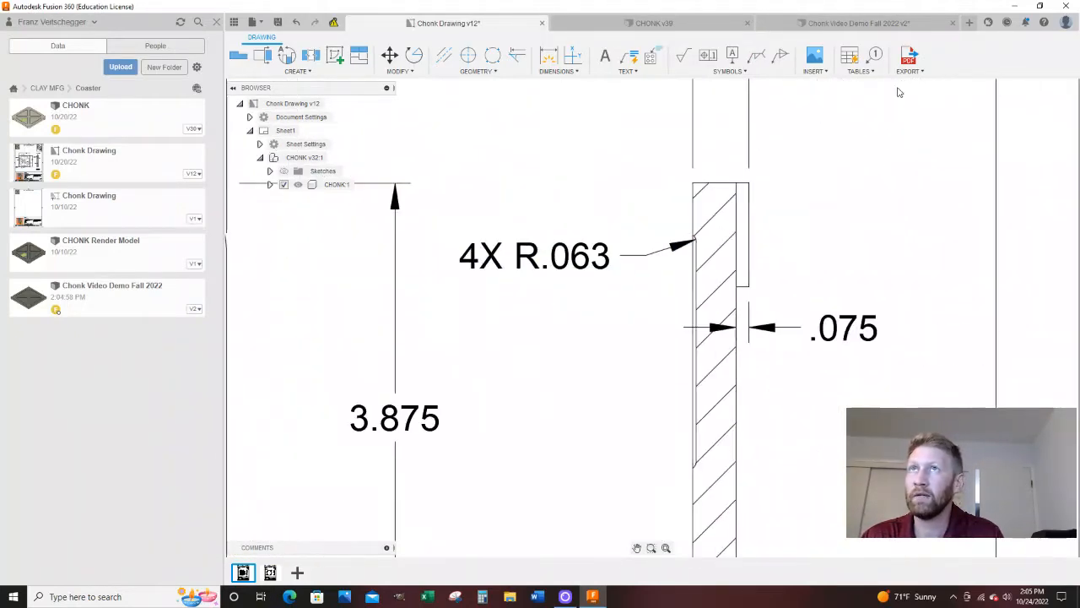
# Return to the coaster model and save the design with the pocket floor fillets applied.
pyautogui.click(904, 26)
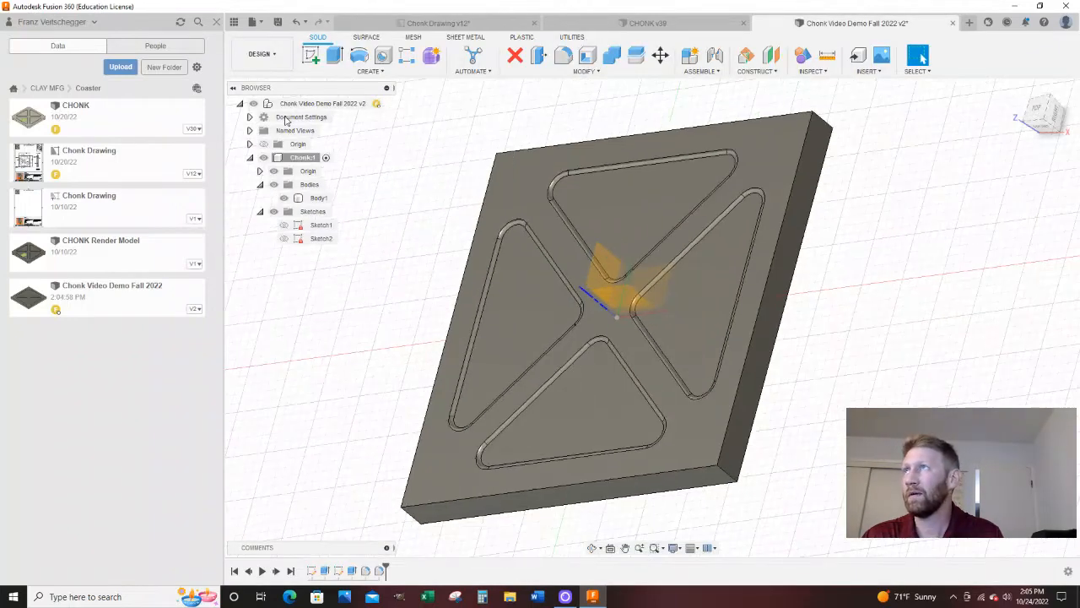
pyautogui.click(278, 23)
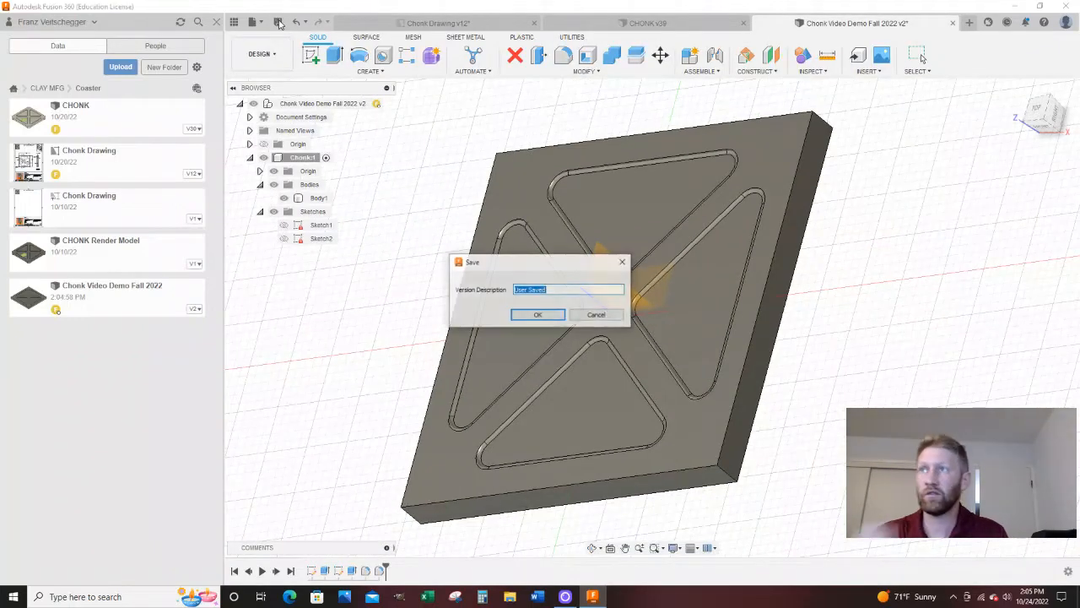
pyautogui.click(547, 317)
pyautogui.click(864, 260)
pyautogui.scroll(-3, 929, 370)
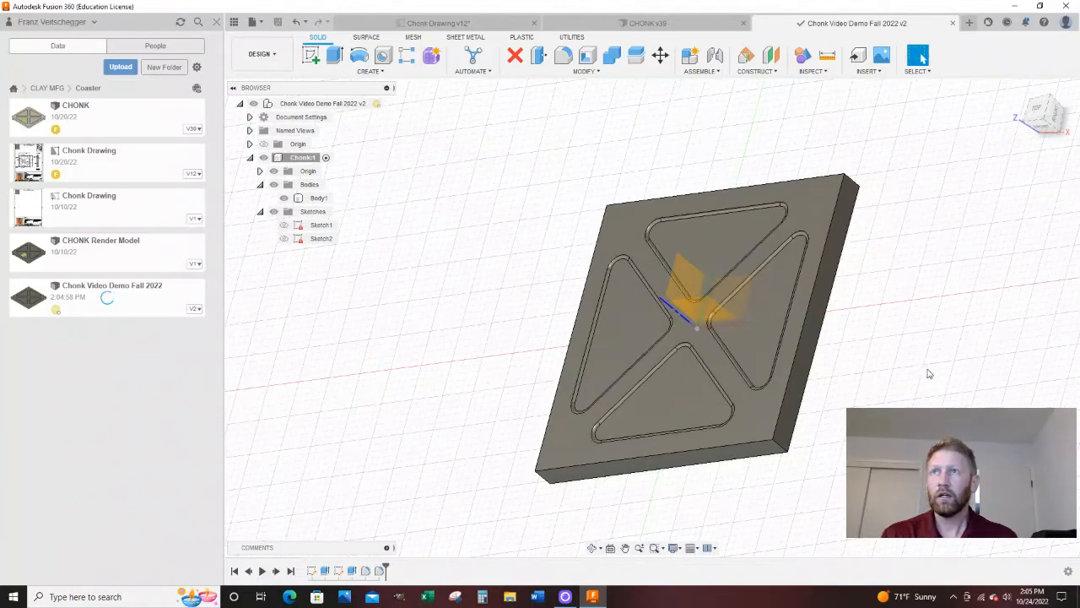
pyautogui.moveTo(920, 369)
pyautogui.keyDown('shift'); pyautogui.mouseDown(button='middle')
pyautogui.moveTo(937, 399)
pyautogui.moveTo(900, 370)
pyautogui.mouseUp(button='middle'); pyautogui.keyUp('shift')
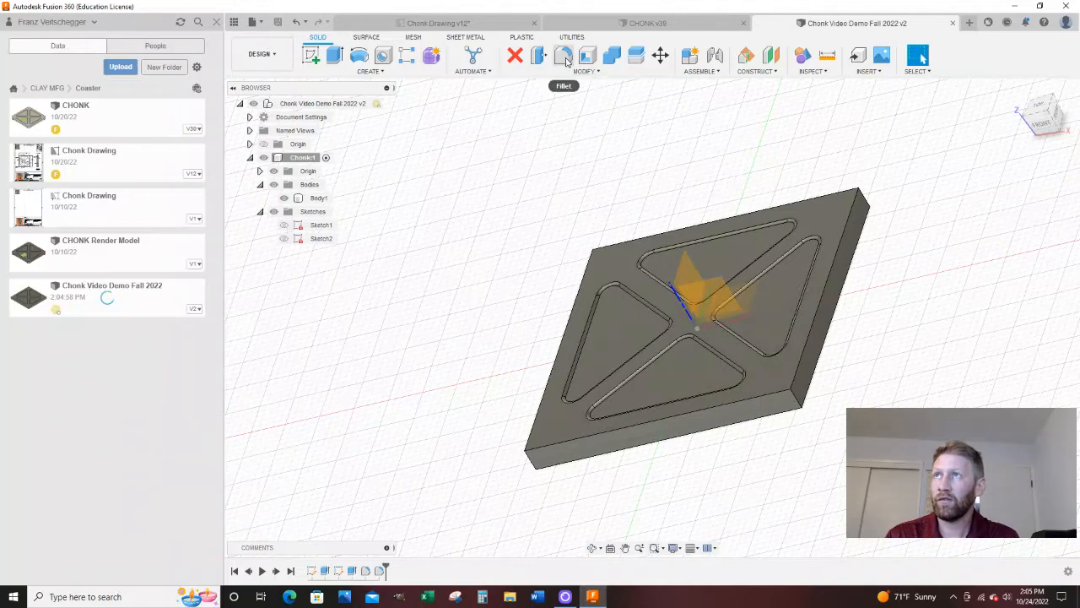
# Fillet the four outer vertical corner edges of the coaster with a 0.375 in radius.
pyautogui.click(563, 55)
pyautogui.scroll(3, 616, 275)
pyautogui.scroll(5, 616, 275)
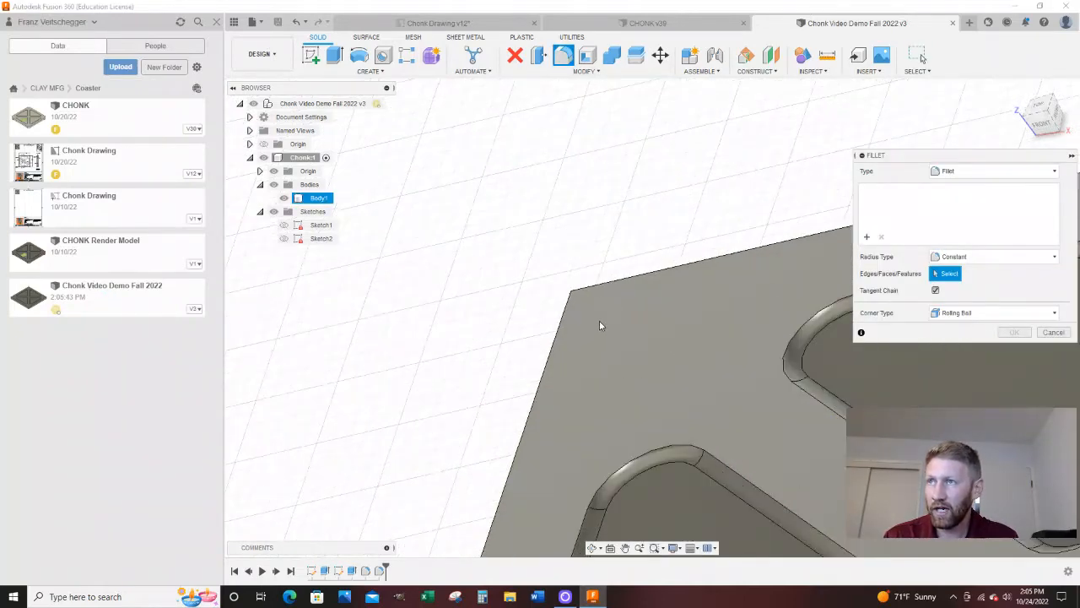
pyautogui.click(580, 314)
pyautogui.scroll(-6, 523, 336)
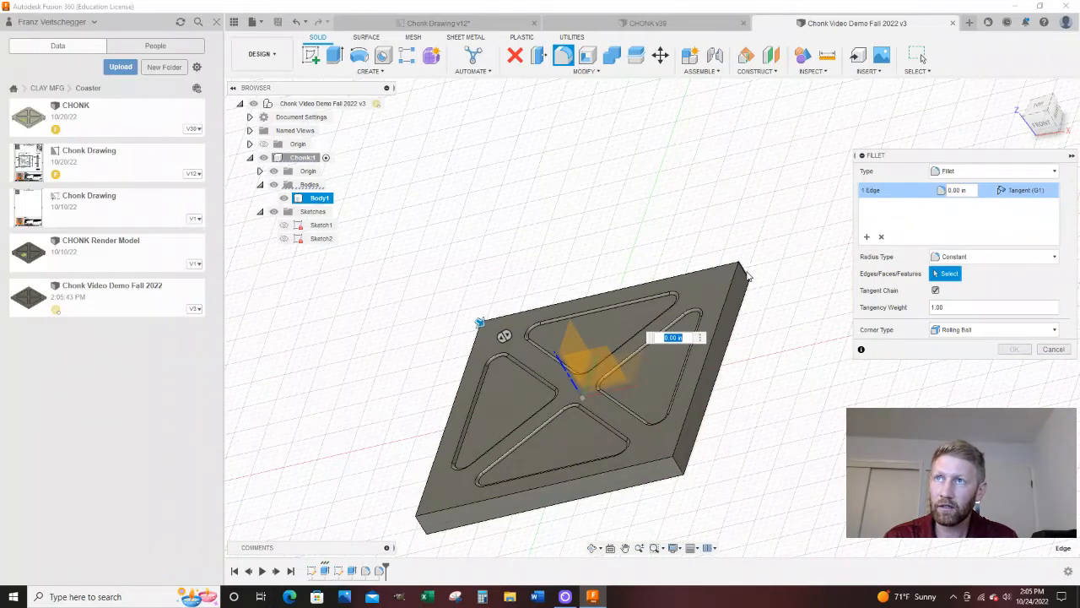
pyautogui.click(747, 280)
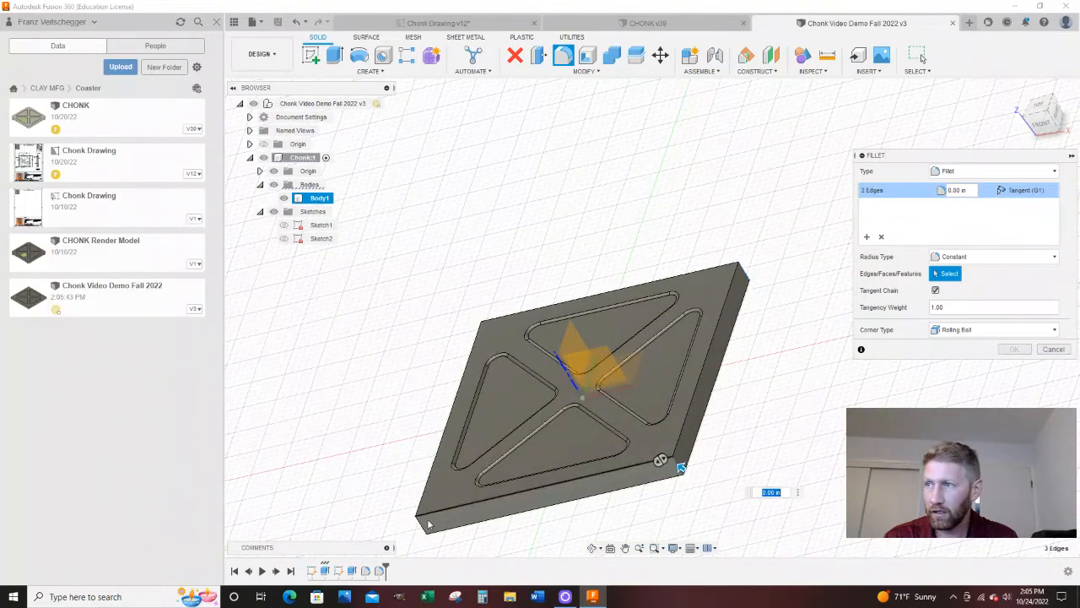
pyautogui.click(422, 527)
pyautogui.click(415, 528)
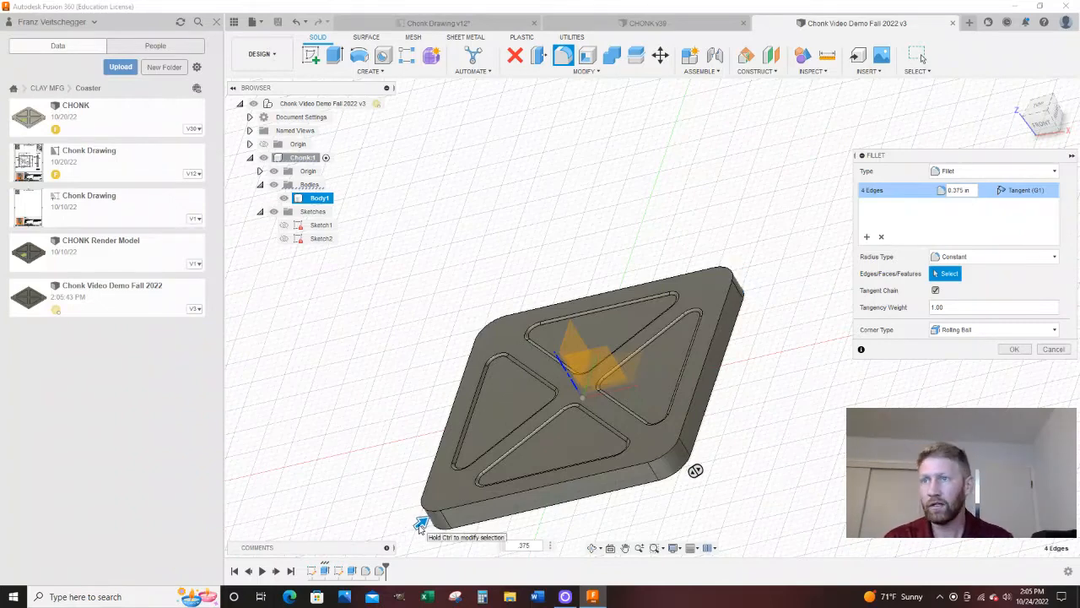
pyautogui.press('Return')
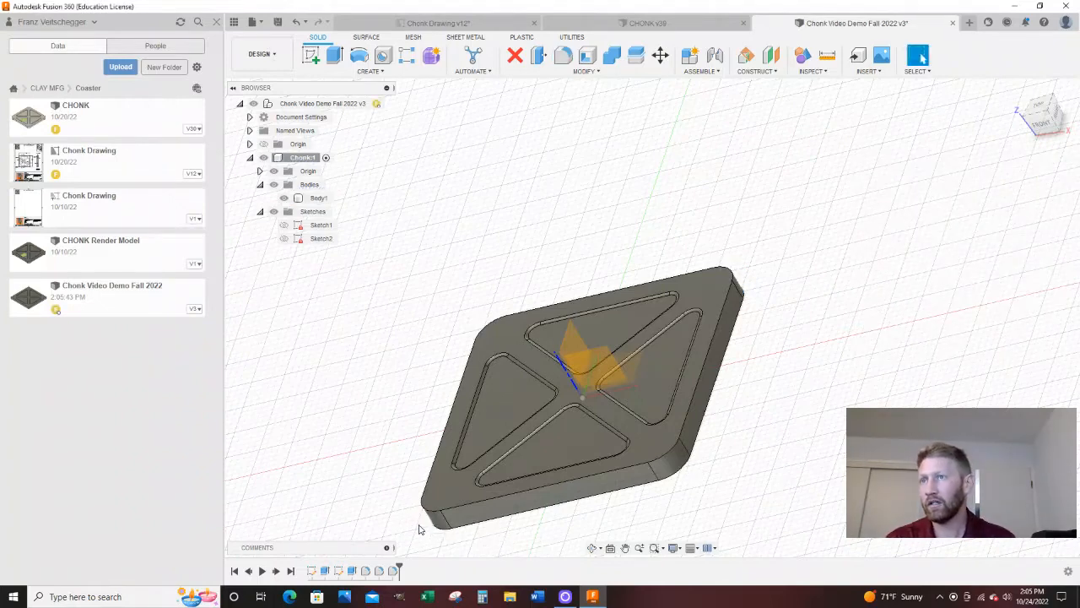
# Save the design with the rounded outer corners as a new version.
pyautogui.scroll(-3, 483, 99)
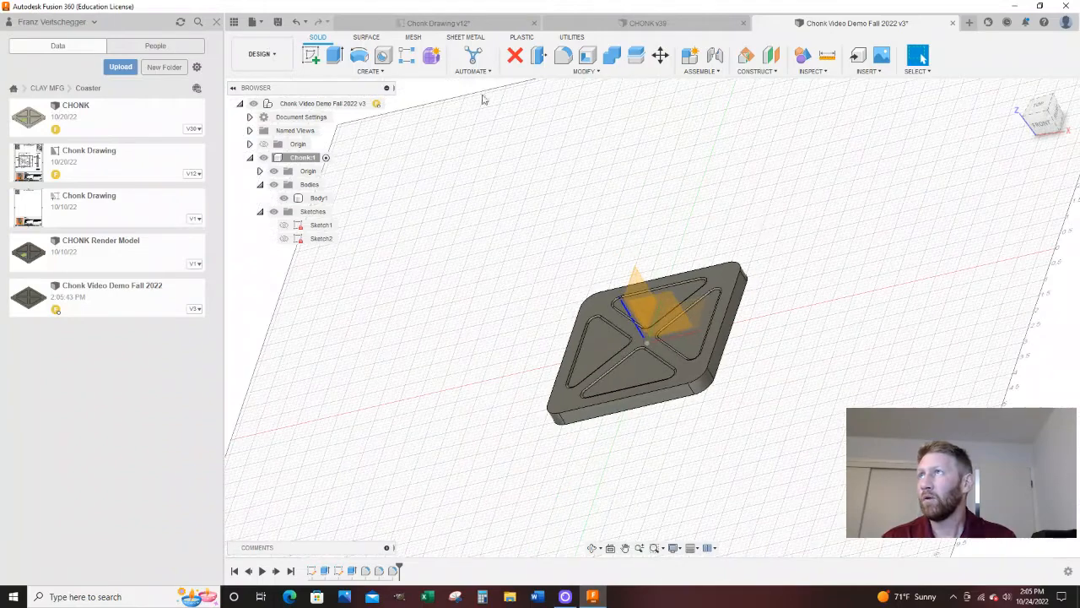
pyautogui.click(277, 22)
pyautogui.click(547, 320)
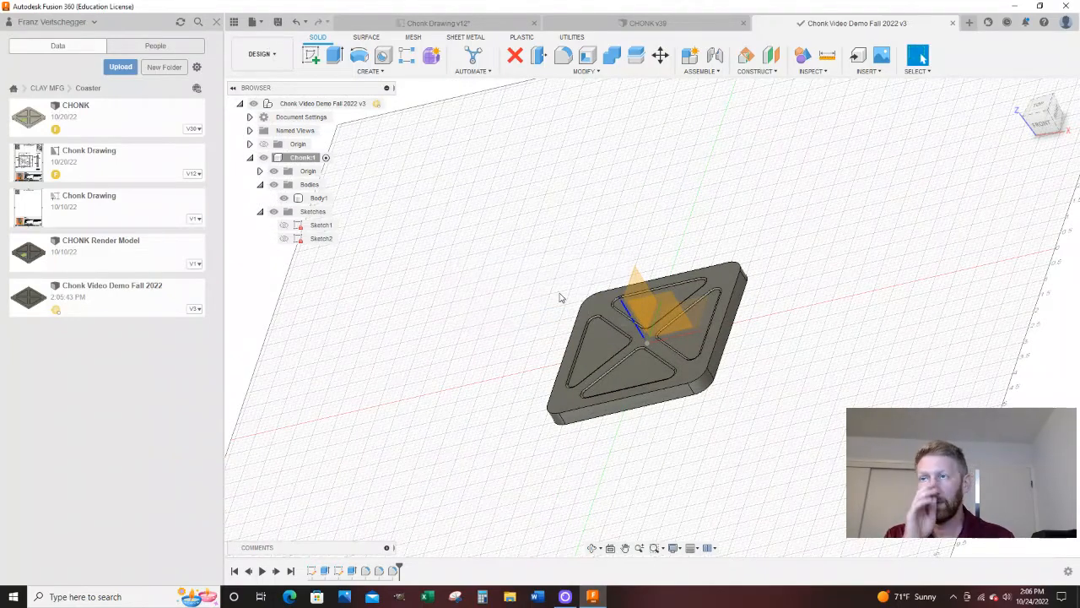
pyautogui.keyDown('shift'); pyautogui.moveTo(562, 299); pyautogui.dragTo(577, 347, button='middle'); pyautogui.keyUp('shift')
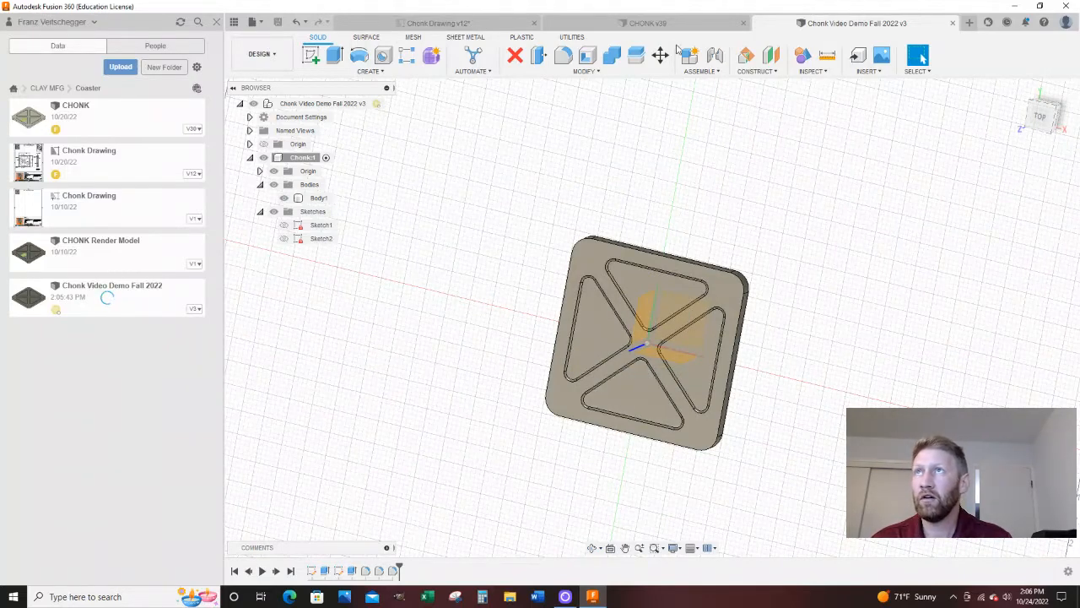
# Examine the feet's size, corner radius and note on sheet 2 of the Chonk drawing and their height in the sheet 1 section view.
pyautogui.click(443, 23)
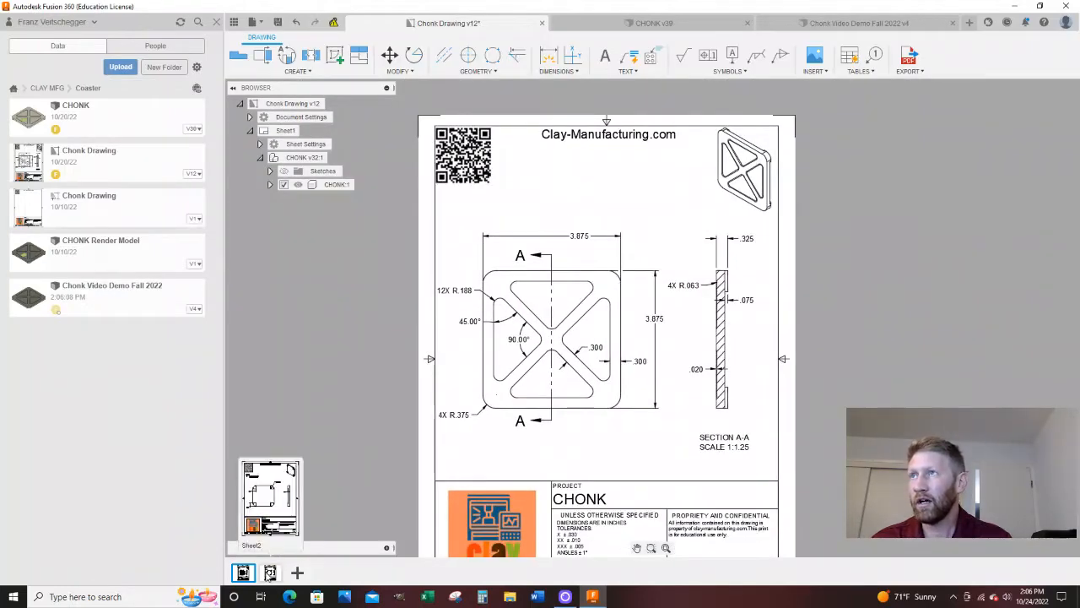
pyautogui.click(270, 574)
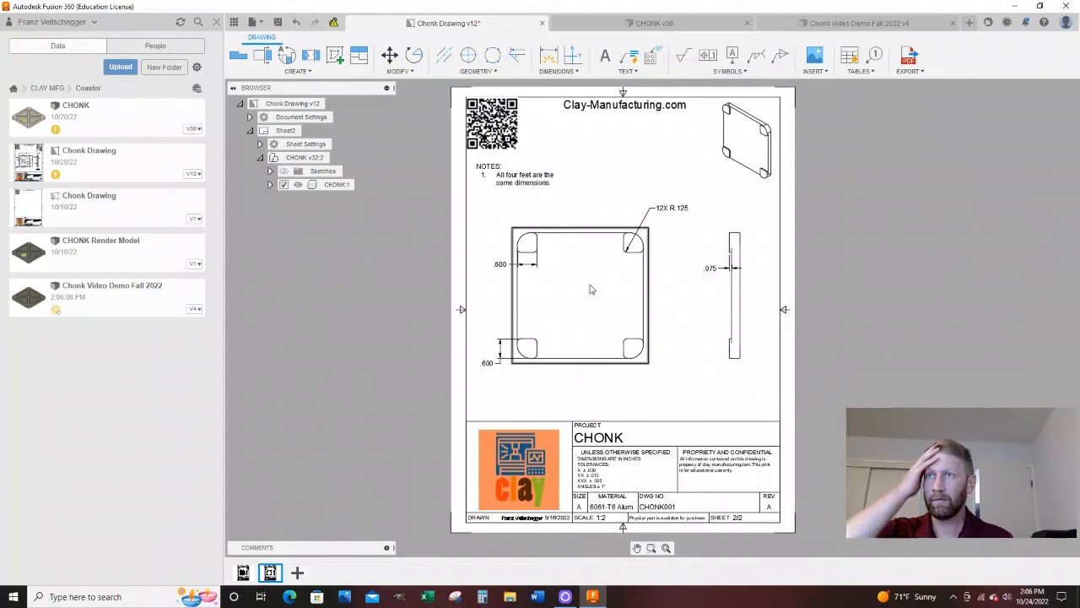
pyautogui.scroll(10, 728, 260)
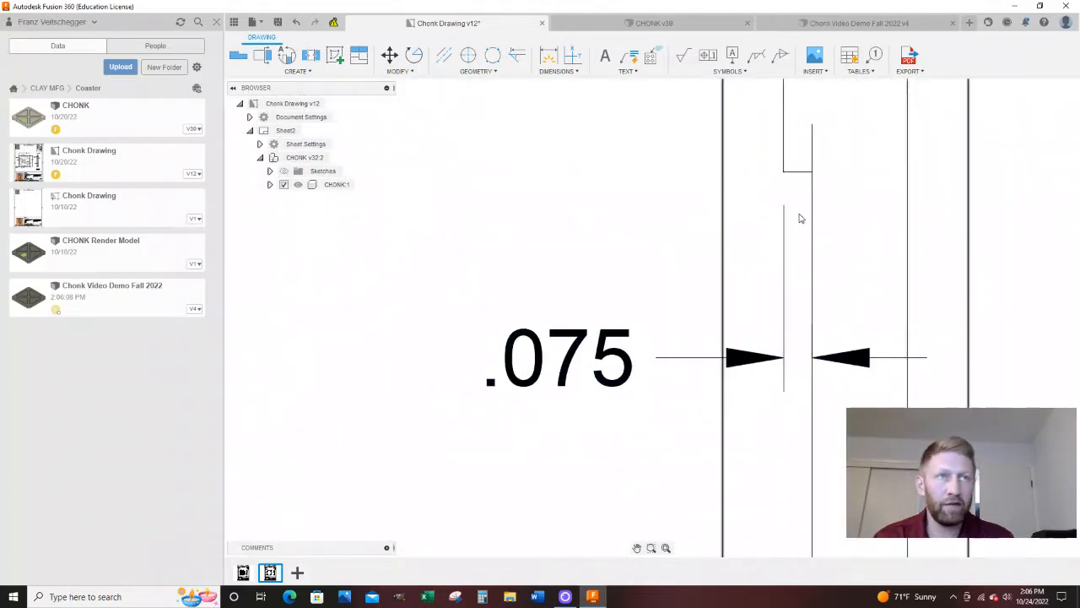
pyautogui.scroll(-2, 798, 218)
pyautogui.scroll(-4, 793, 227)
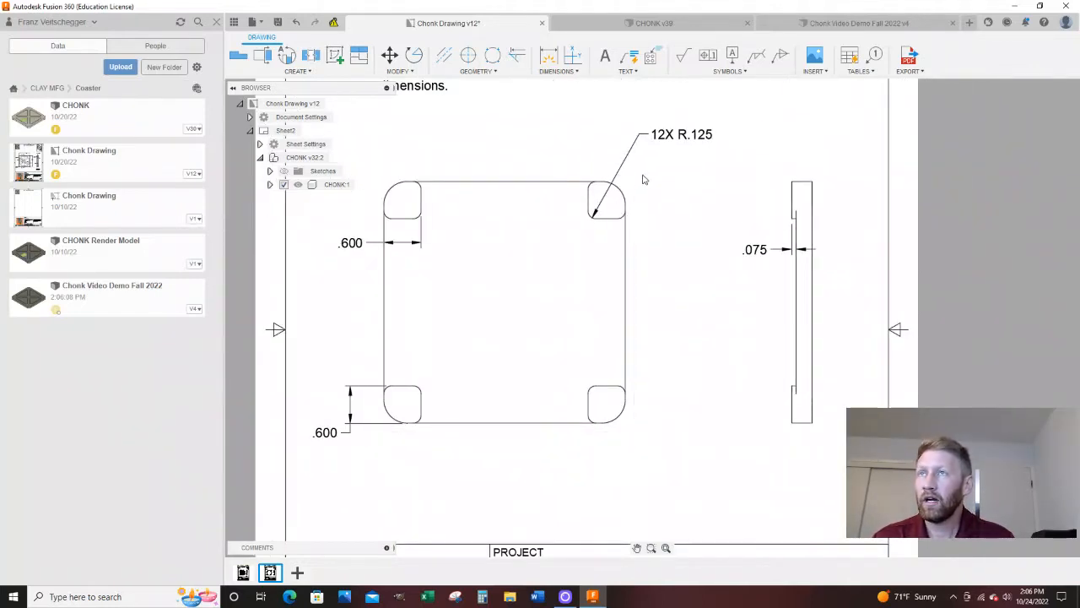
pyautogui.scroll(-2, 545, 288)
pyautogui.scroll(-1, 545, 287)
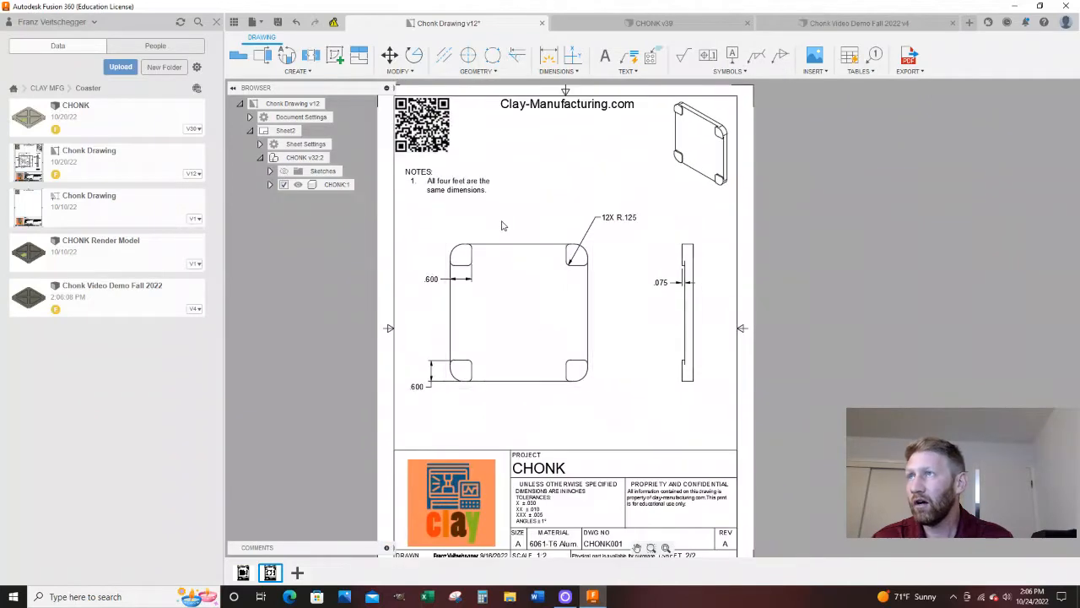
pyautogui.scroll(4, 464, 266)
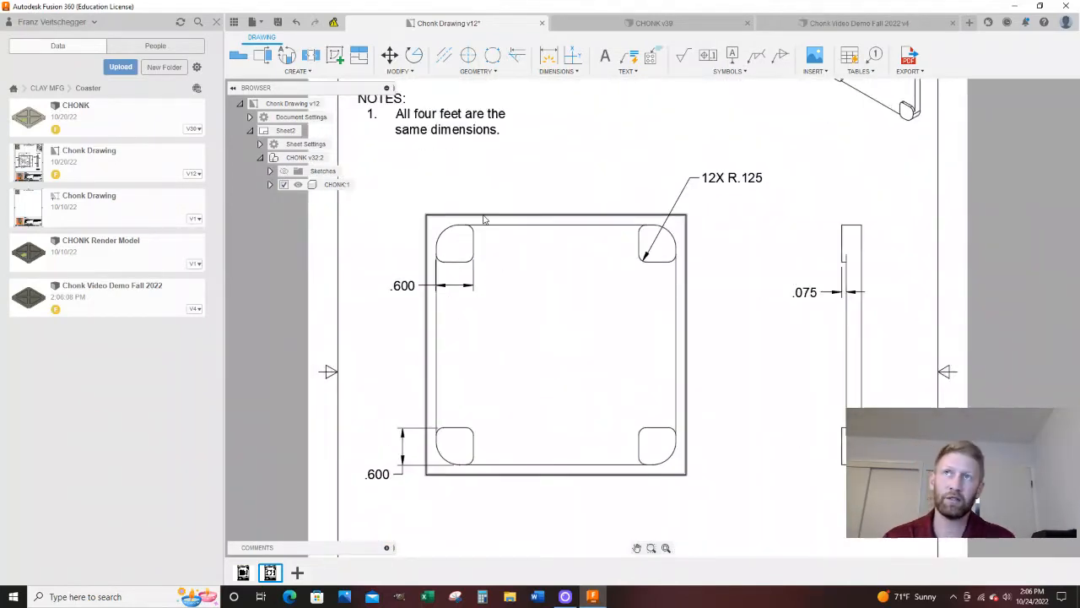
pyautogui.scroll(-3, 557, 345)
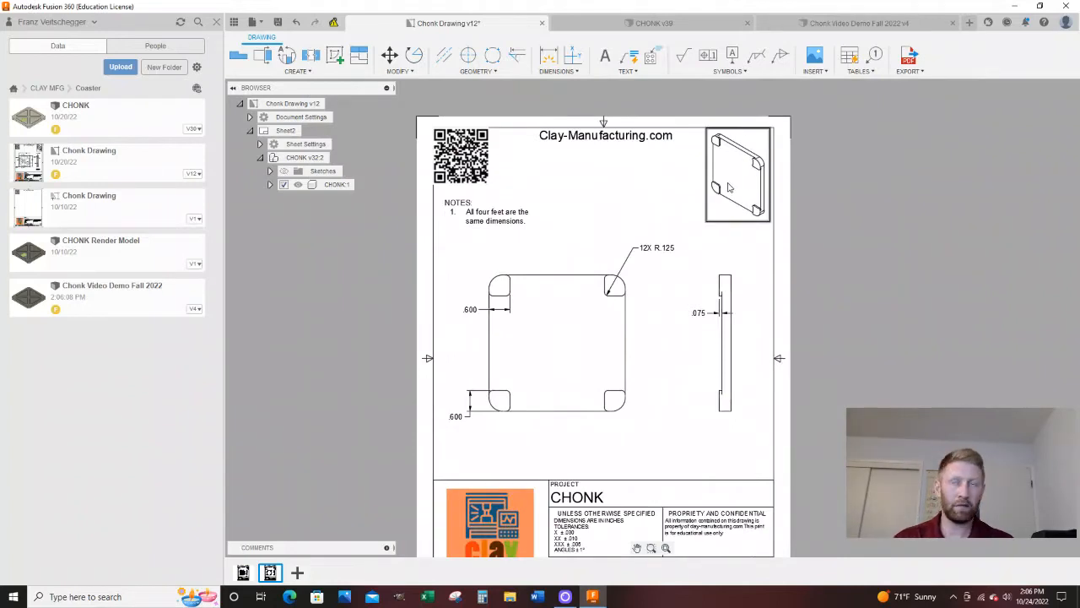
pyautogui.scroll(-2, 730, 188)
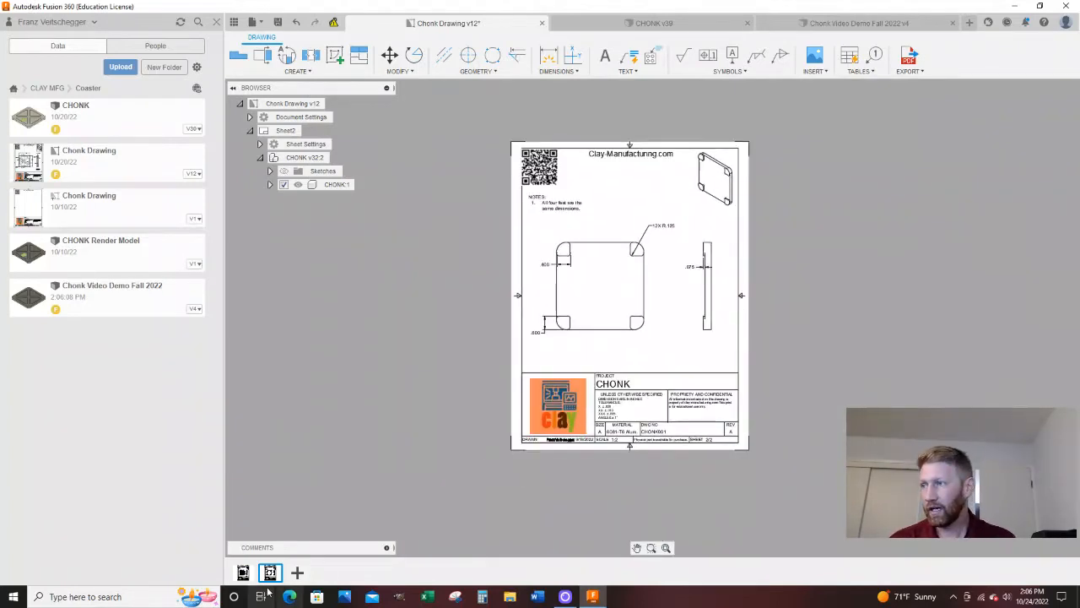
pyautogui.click(242, 572)
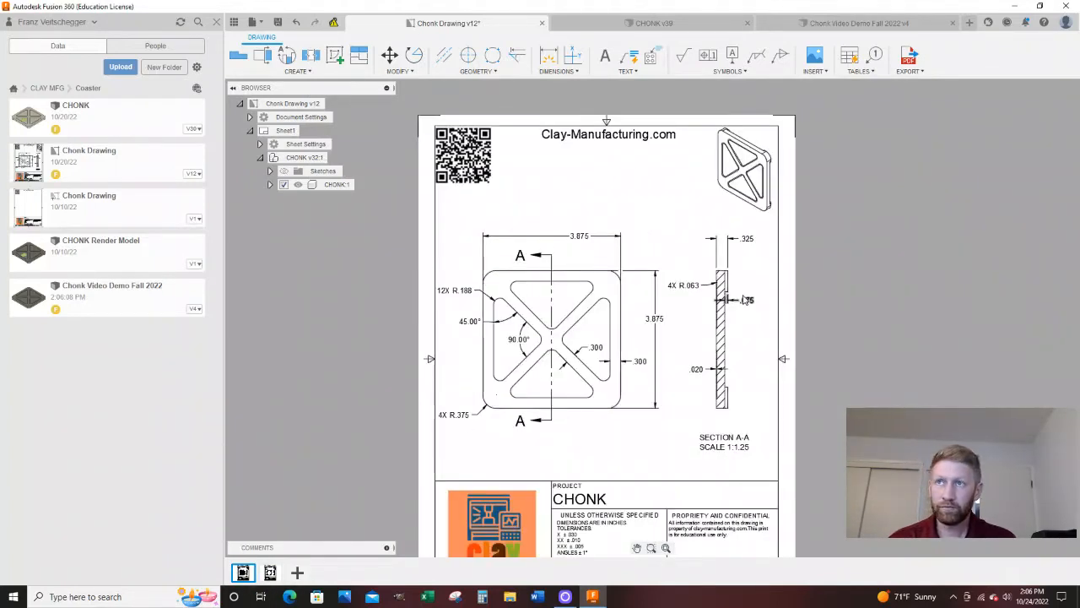
pyautogui.scroll(4, 745, 298)
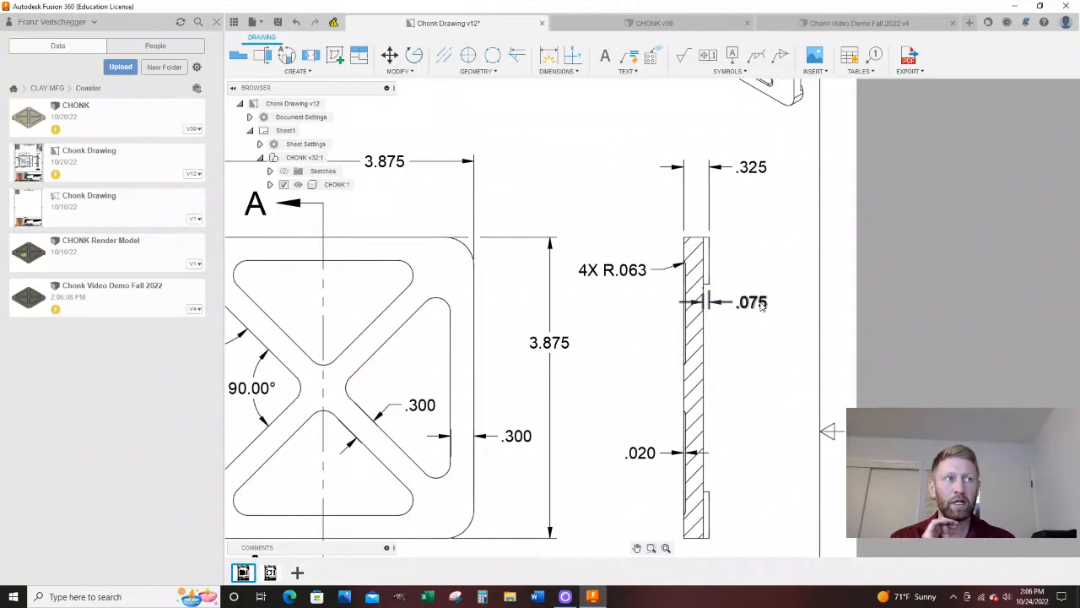
# Return to the coaster model and start a new sketch on the coaster's flat bottom face.
pyautogui.click(854, 22)
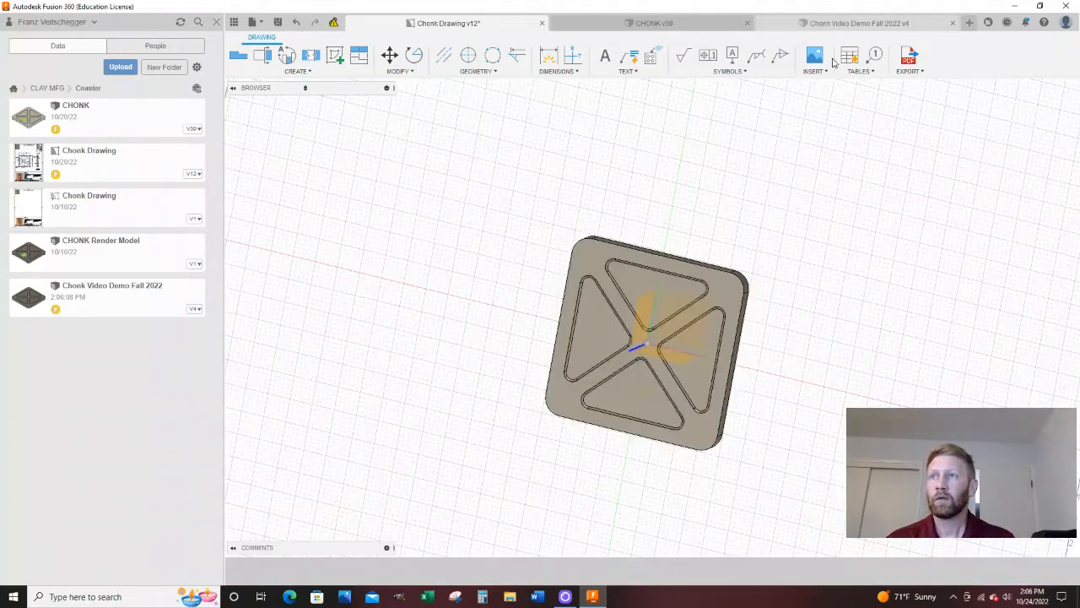
pyautogui.keyDown('shift'); pyautogui.moveTo(667, 314); pyautogui.dragTo(764, 309, button='middle'); pyautogui.keyUp('shift')
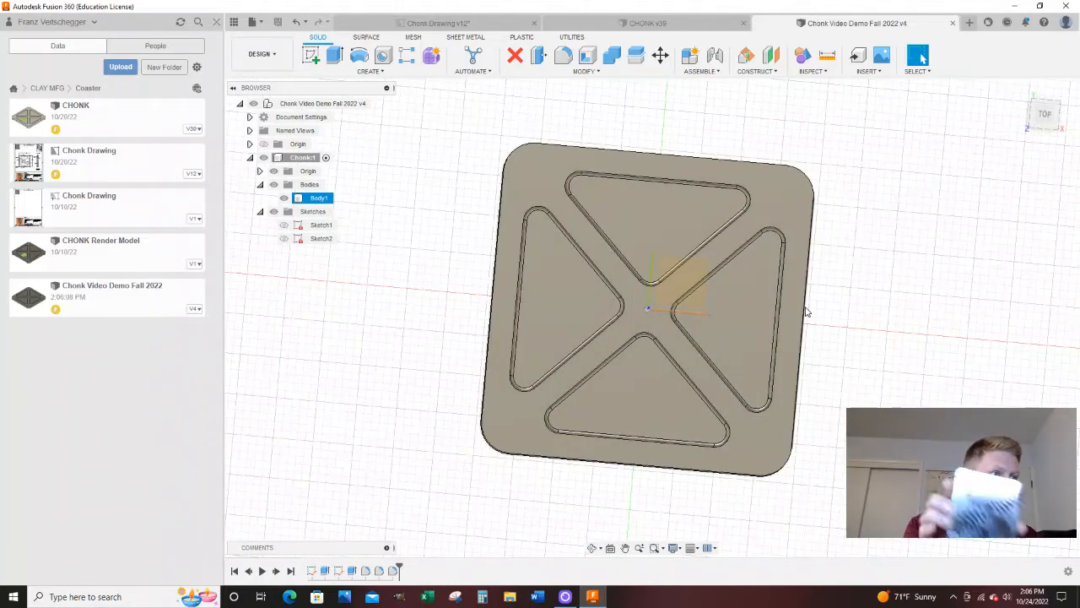
pyautogui.click(1045, 114)
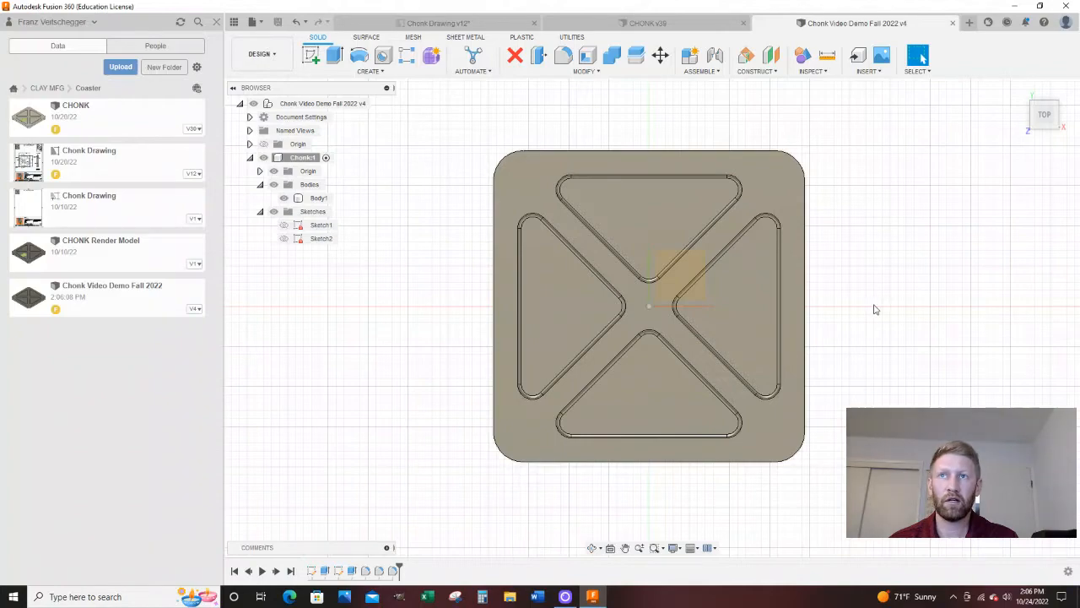
pyautogui.keyDown('shift'); pyautogui.moveTo(913, 298); pyautogui.dragTo(740, 296, button='middle'); pyautogui.keyUp('shift')
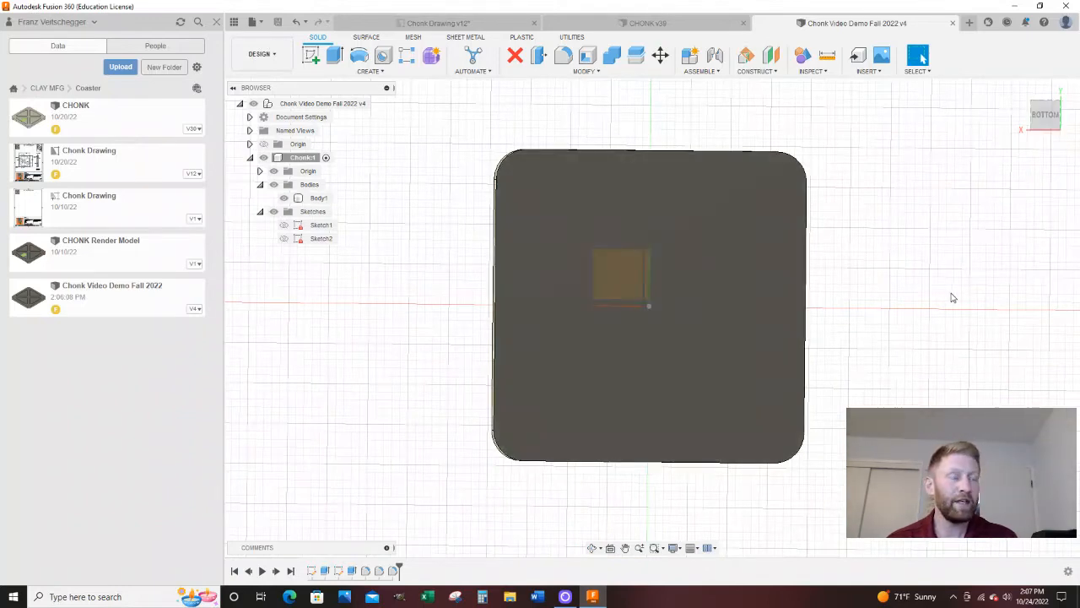
pyautogui.keyDown('shift'); pyautogui.moveTo(946, 320); pyautogui.dragTo(931, 303, button='middle'); pyautogui.keyUp('shift')
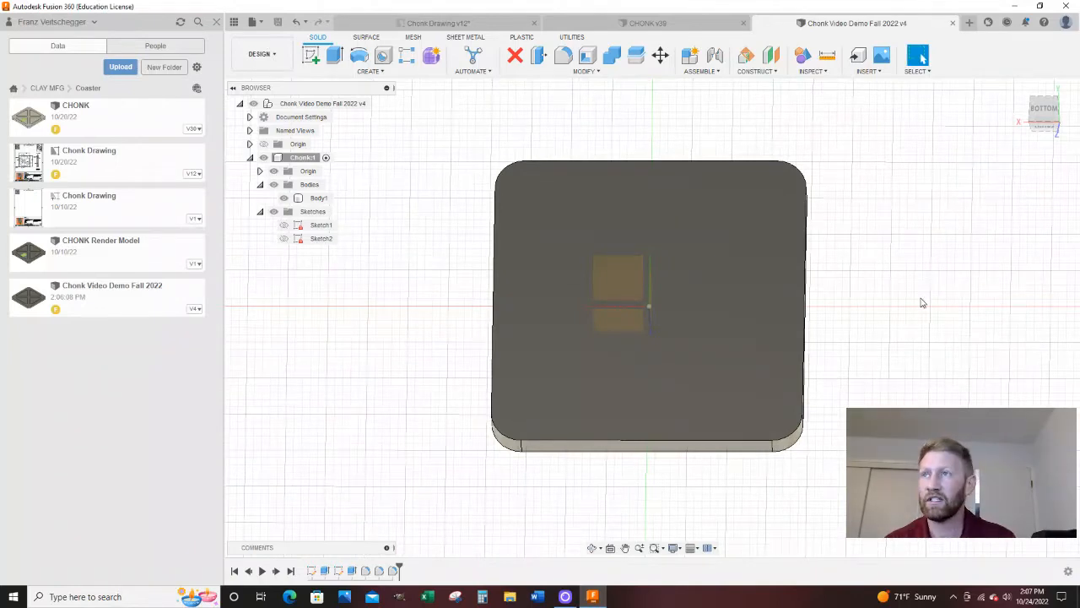
pyautogui.scroll(1, 923, 304)
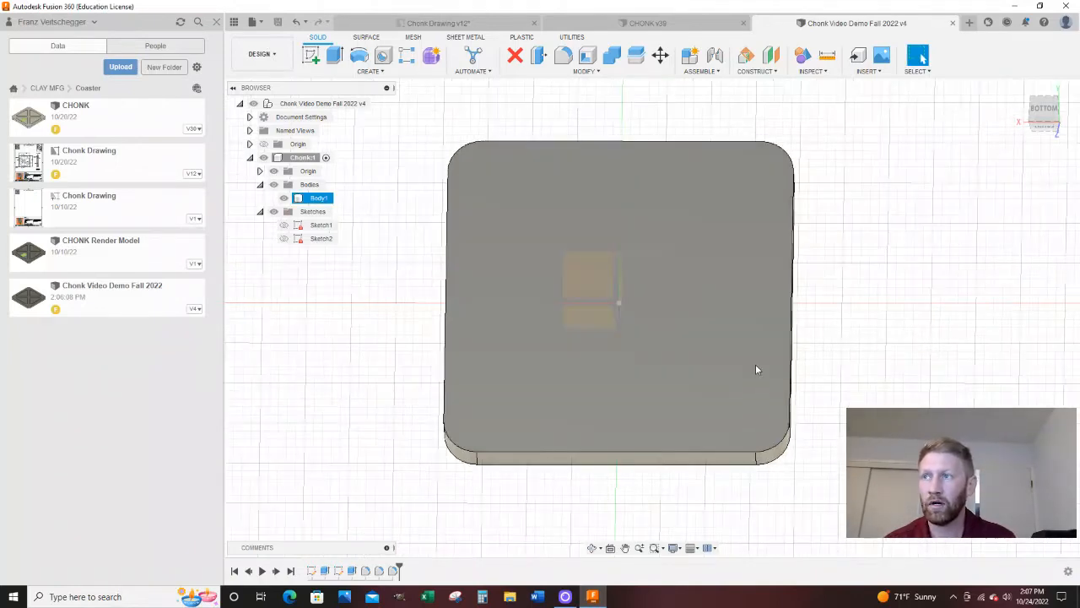
pyautogui.keyDown('shift'); pyautogui.moveTo(756, 369); pyautogui.dragTo(799, 326, button='middle'); pyautogui.keyUp('shift')
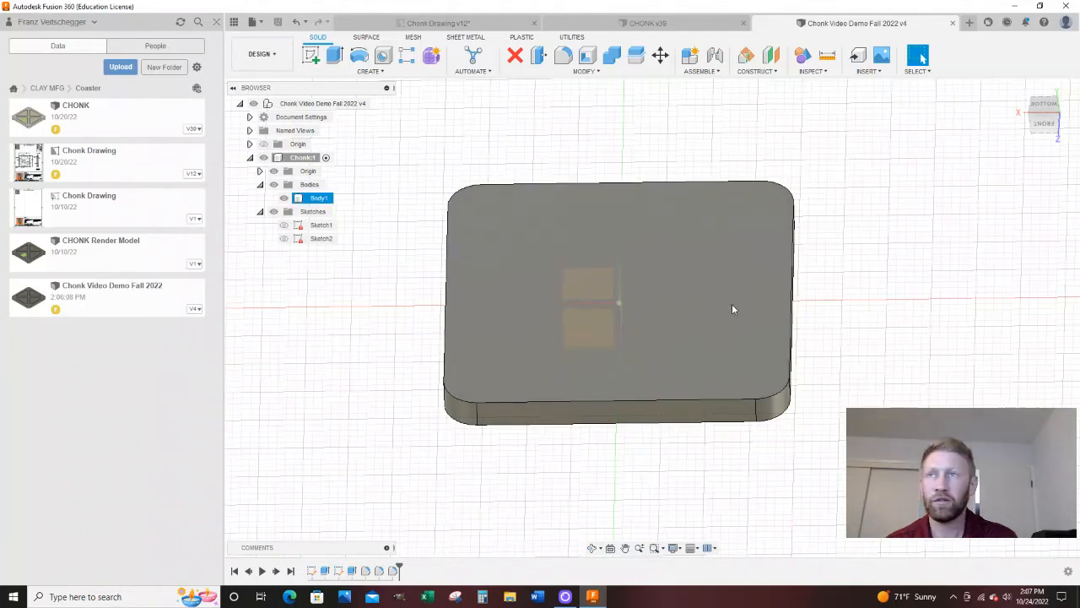
pyautogui.rightClick(732, 309)
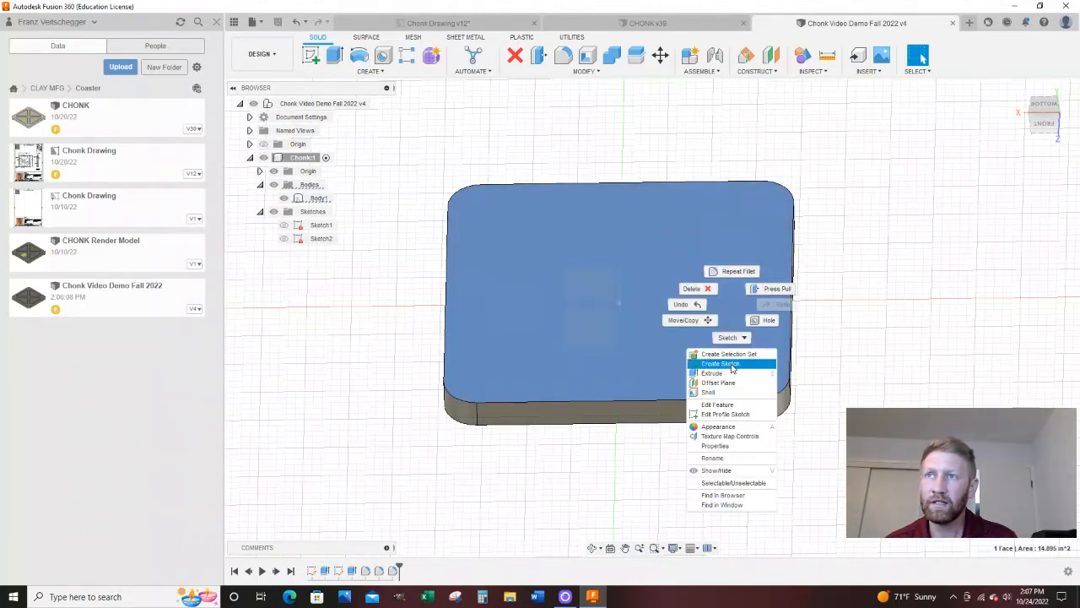
pyautogui.click(732, 364)
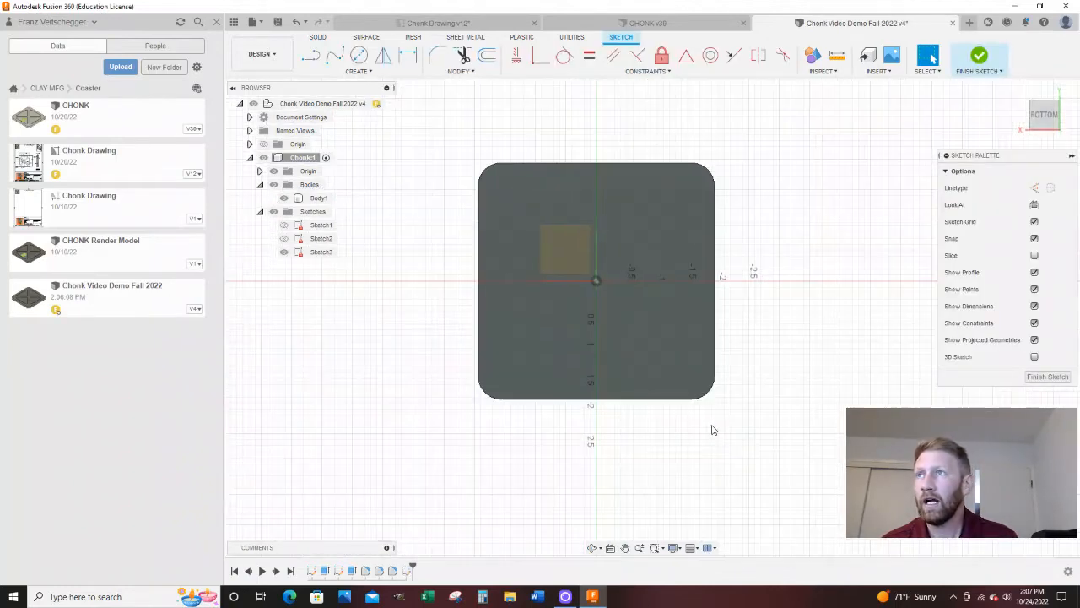
pyautogui.scroll(2, 518, 180)
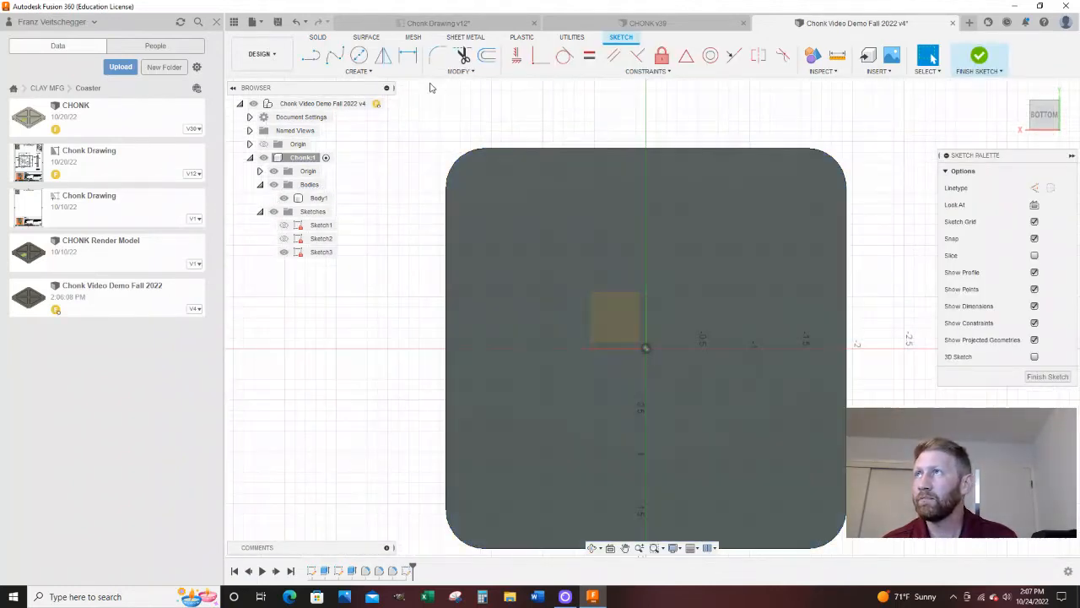
# Sketch a two-point rectangle about 1.10 by 1.03 in across one corner of the coaster's bottom face, snapped to its outer edges.
pyautogui.click(356, 71)
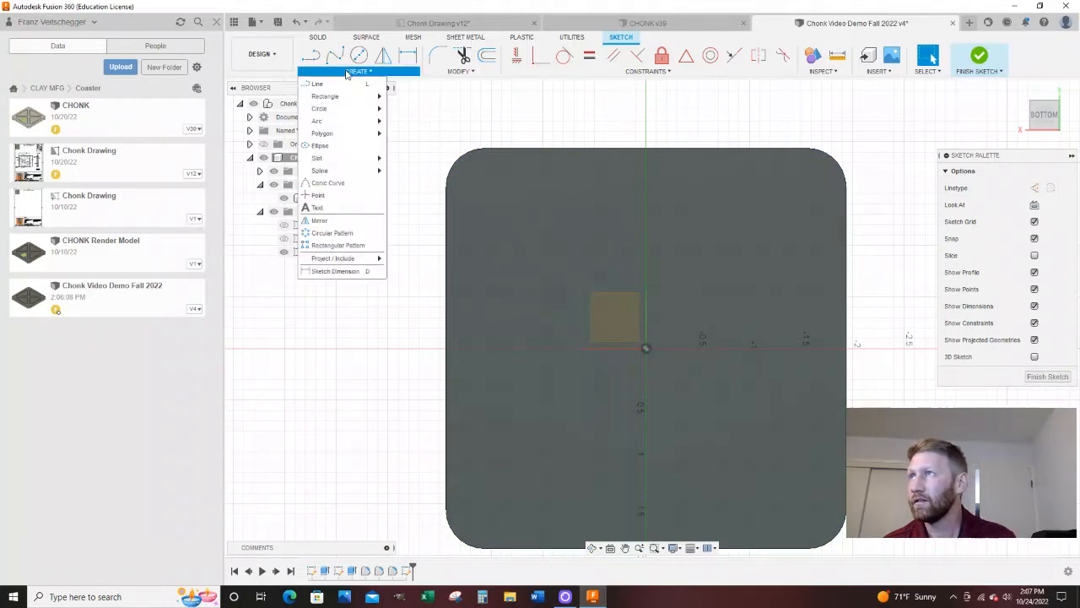
pyautogui.moveTo(352, 99)
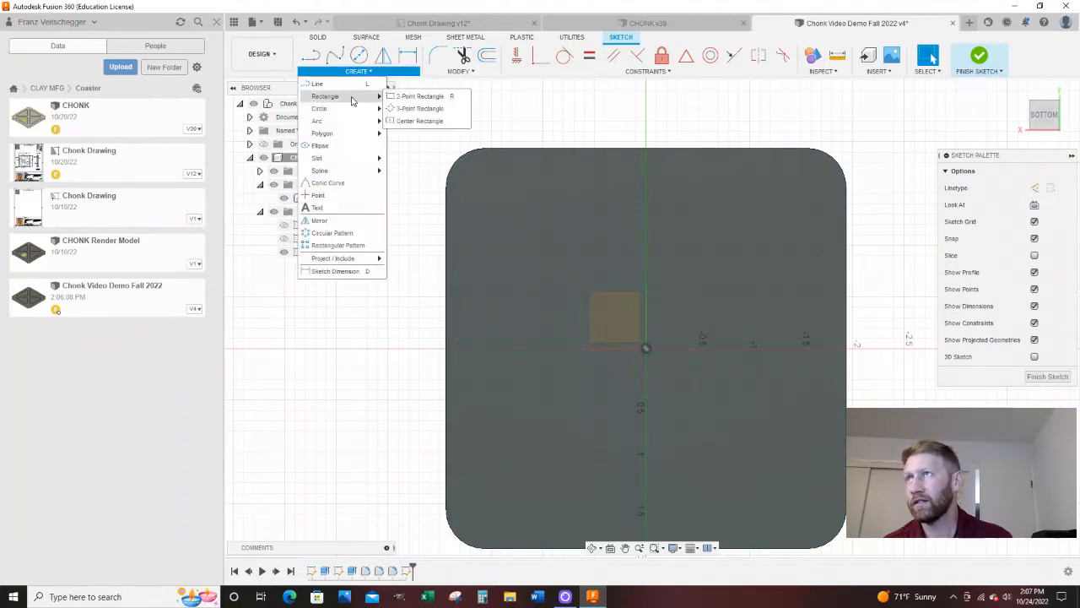
pyautogui.click(408, 98)
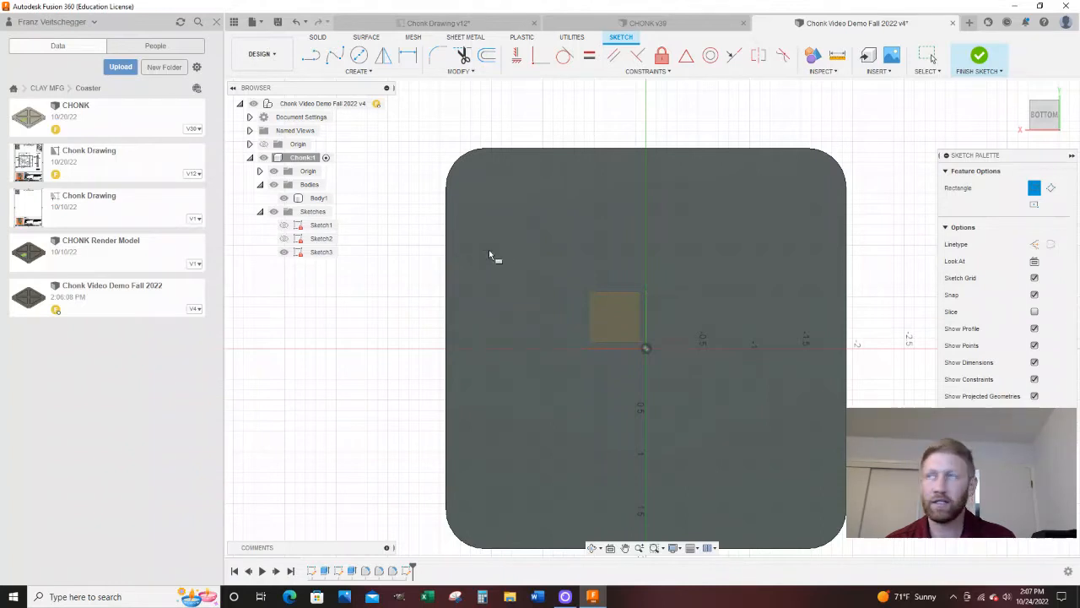
pyautogui.scroll(3, 485, 251)
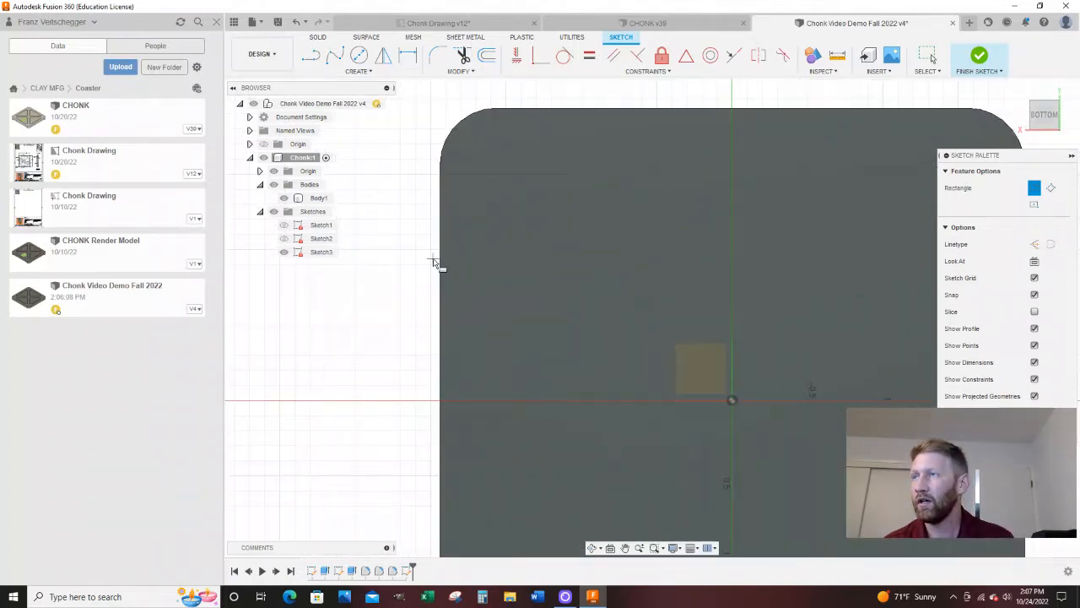
pyautogui.click(439, 263)
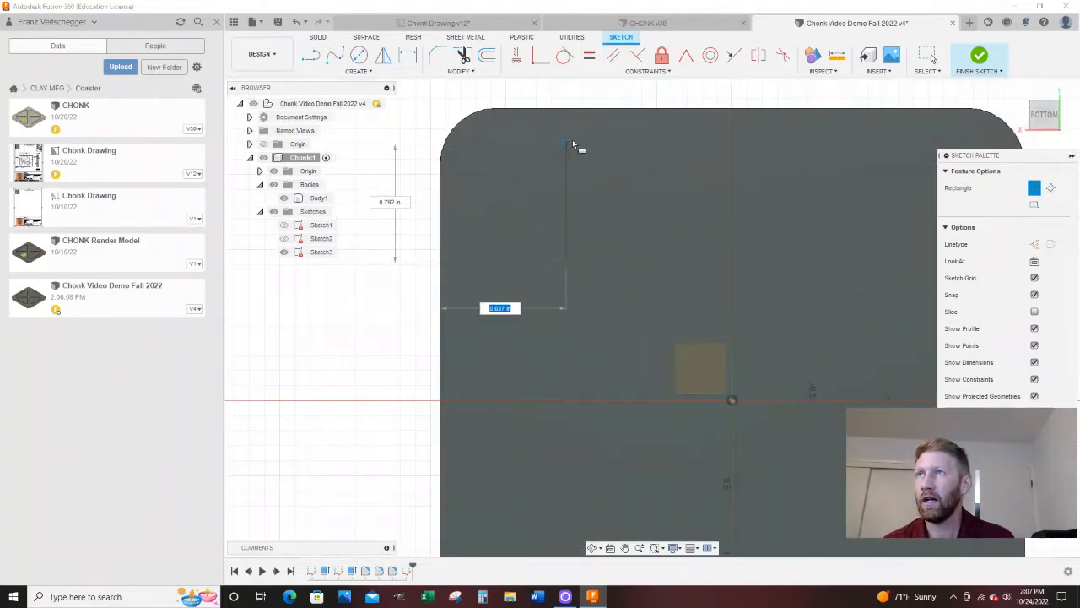
pyautogui.click(606, 108)
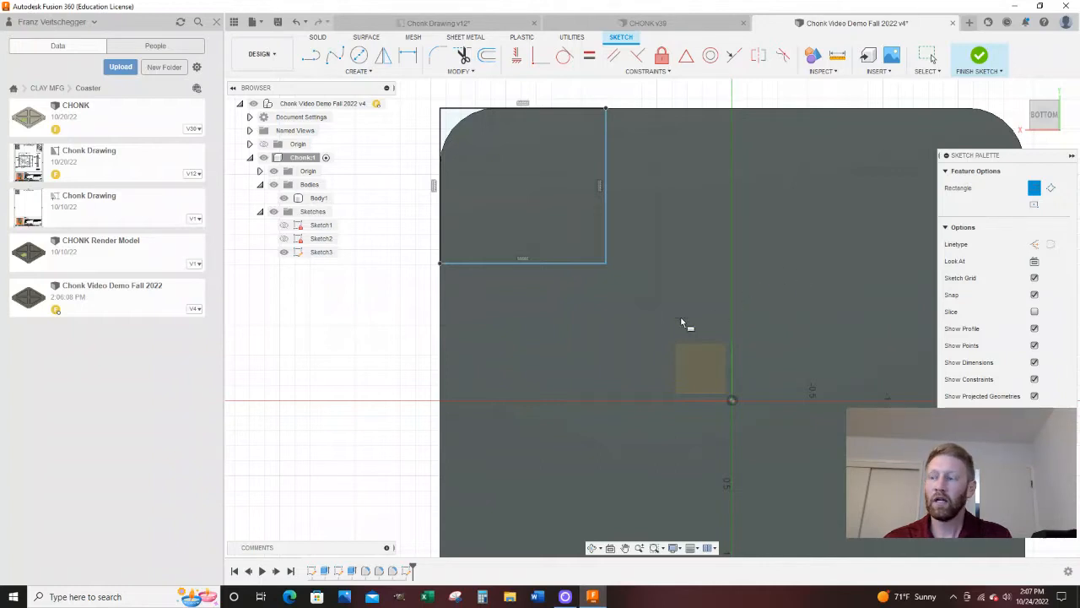
pyautogui.press('Escape')
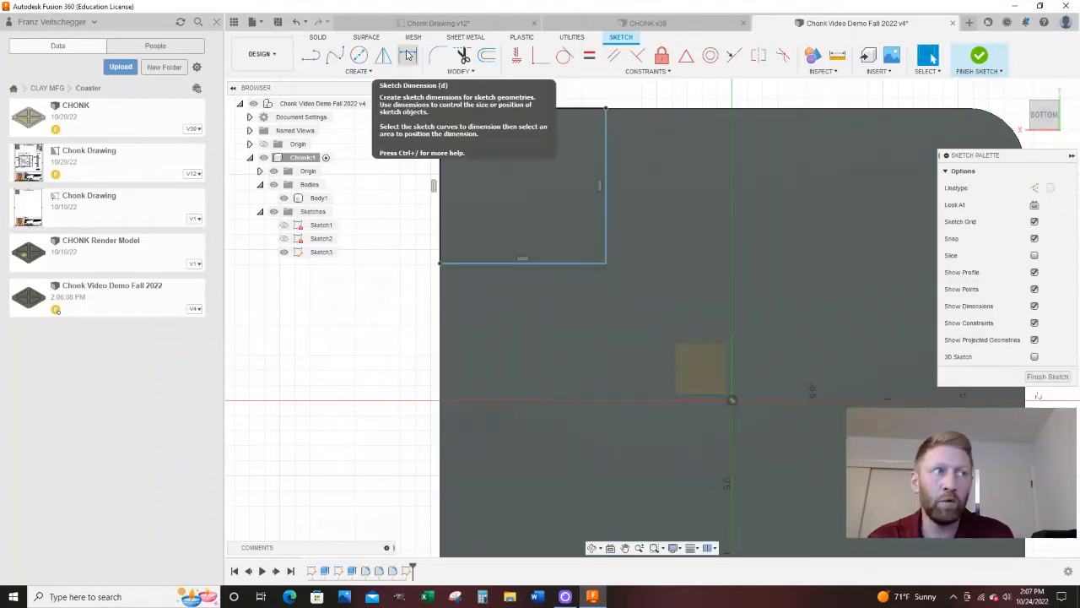
# Dimension the corner rectangle to 0.6 in wide and 0.6 in high.
pyautogui.click(408, 54)
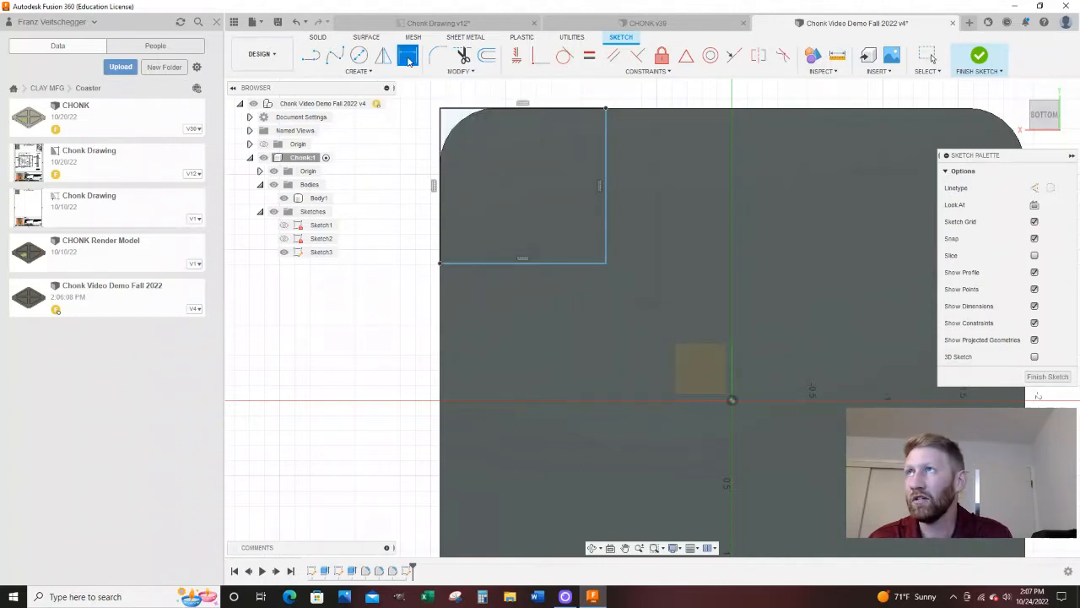
pyautogui.click(558, 263)
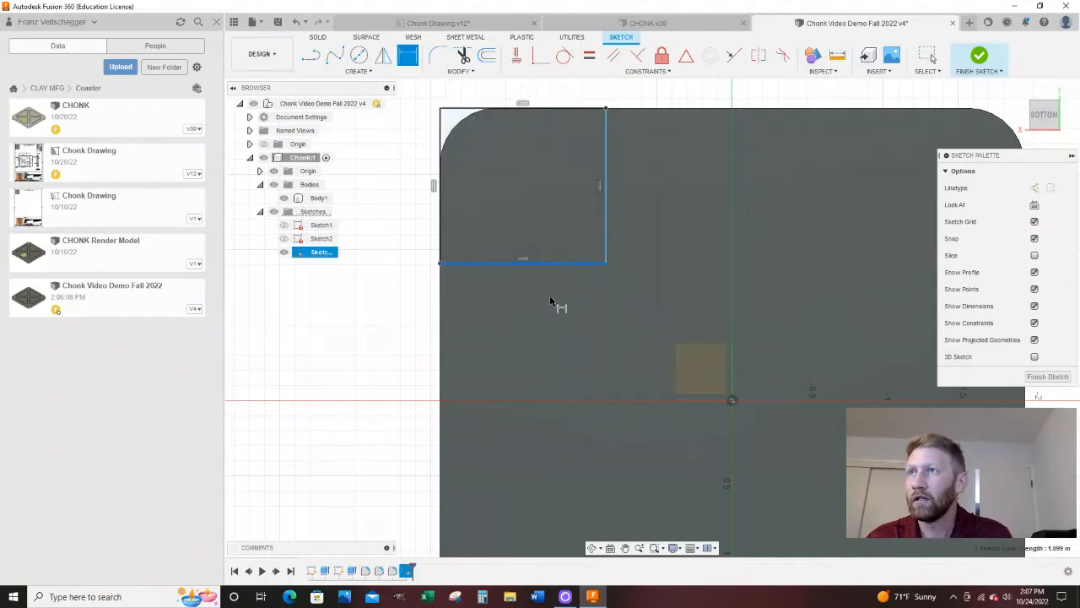
pyautogui.click(551, 313)
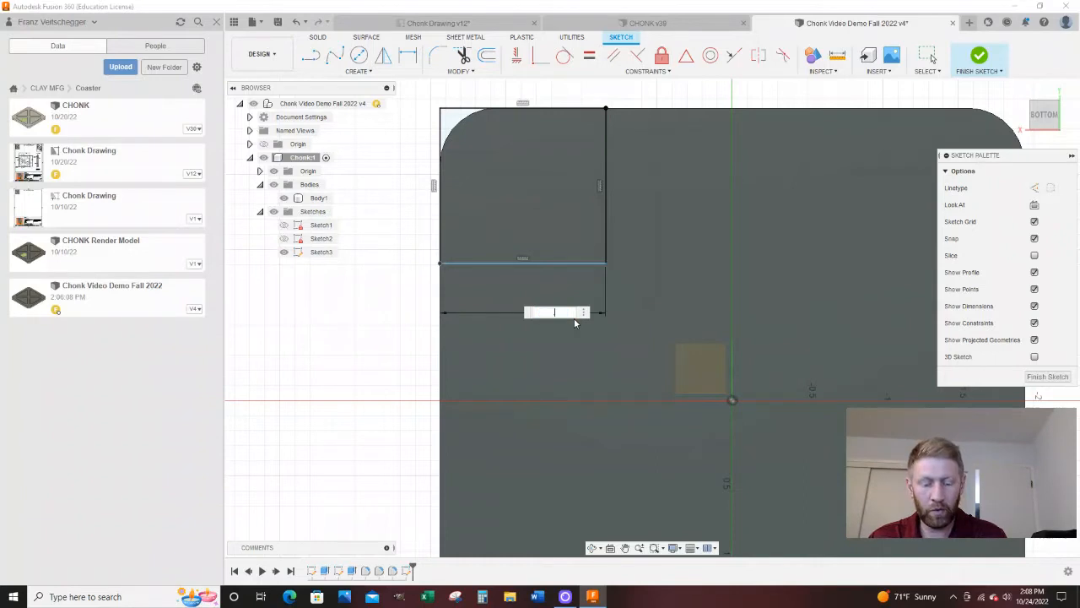
pyautogui.write('.6')
pyautogui.press('Return')
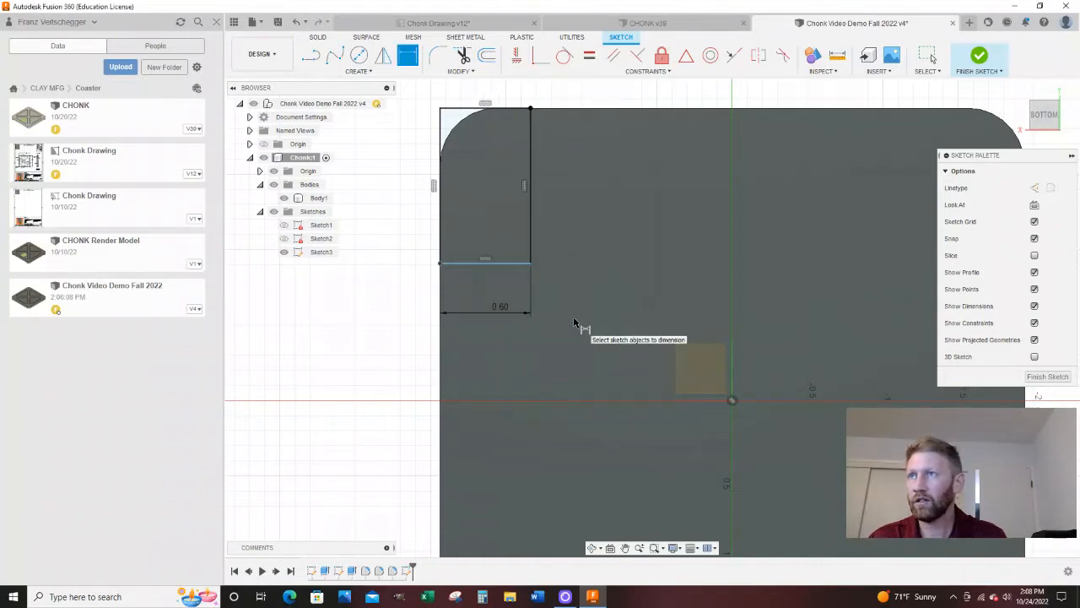
pyautogui.click(441, 218)
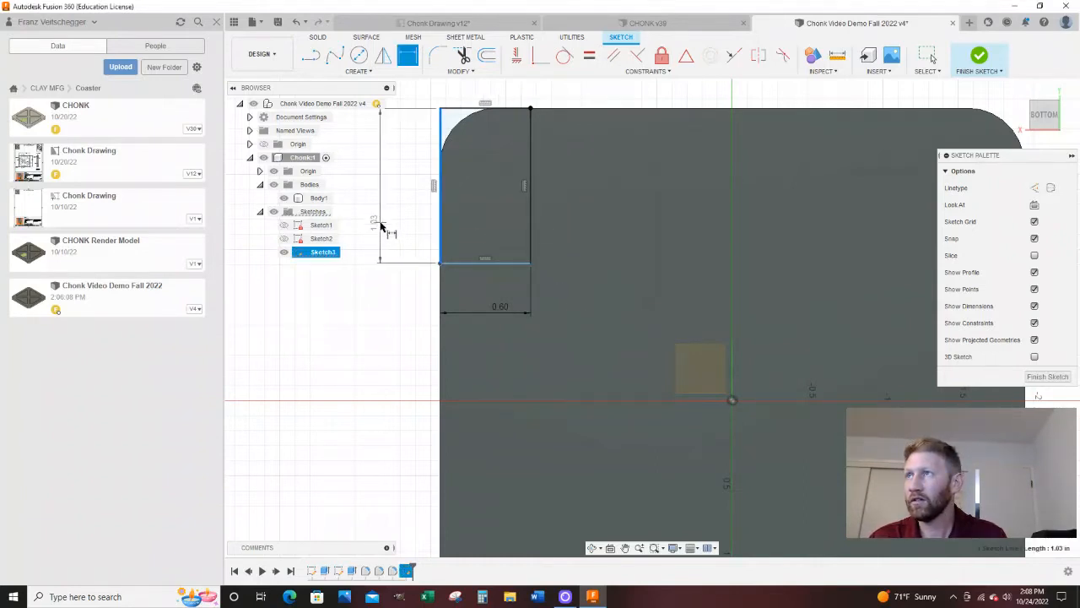
pyautogui.click(380, 225)
pyautogui.press('BackSpace')
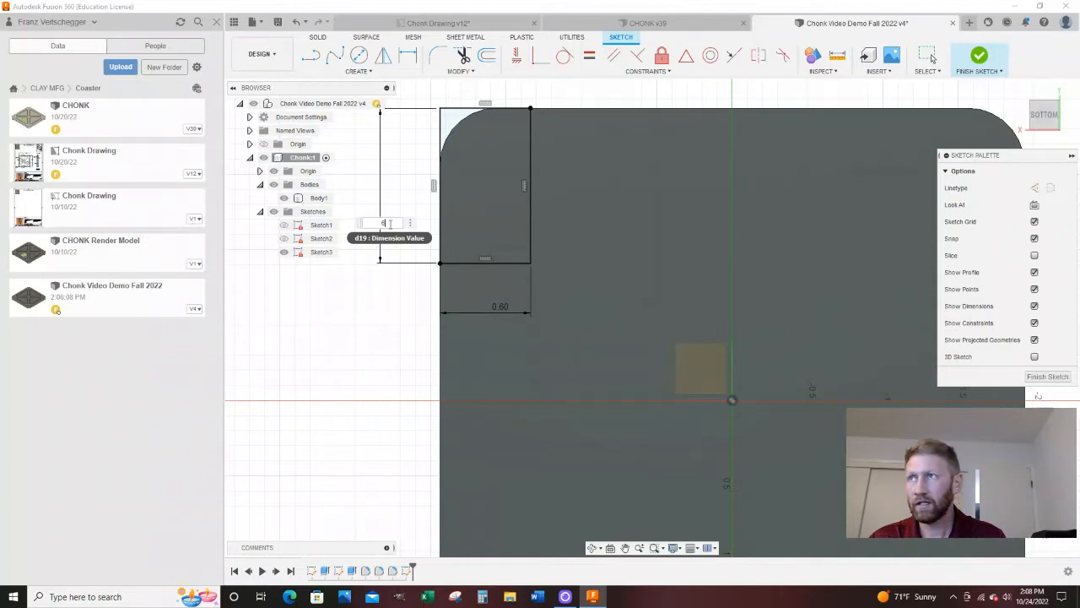
pyautogui.write('.6')
pyautogui.press('Return')
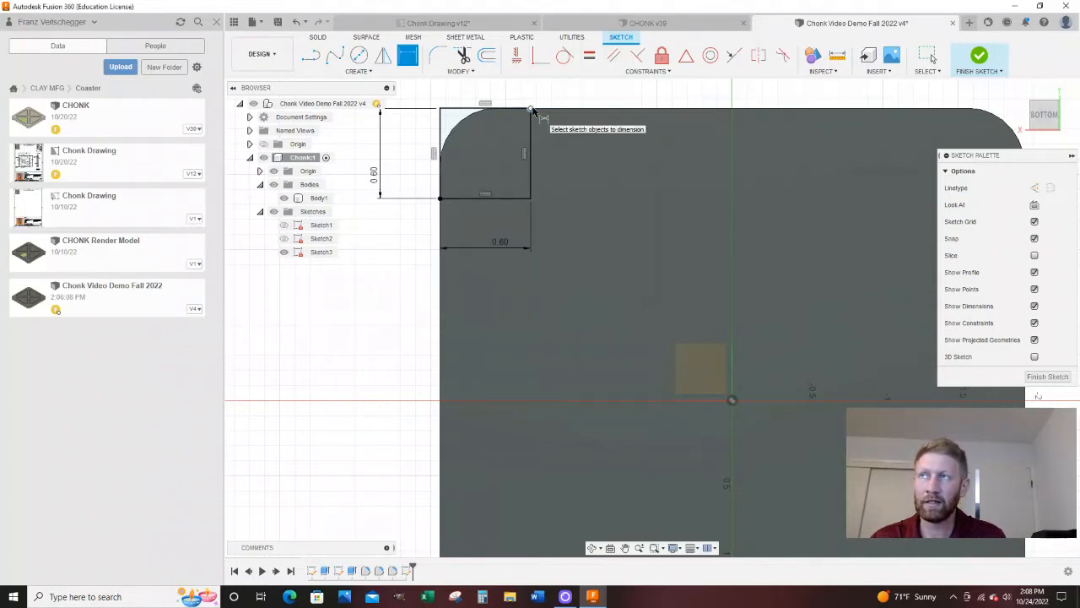
# Start a circular pattern in the foot sketch.
pyautogui.scroll(-2, 445, 373)
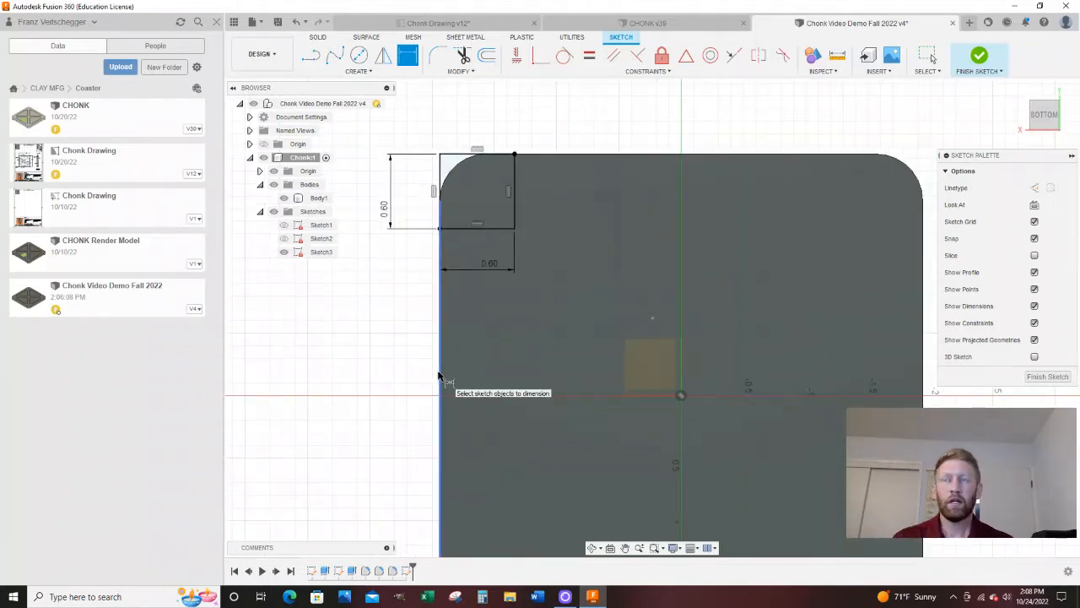
pyautogui.scroll(-3, 535, 354)
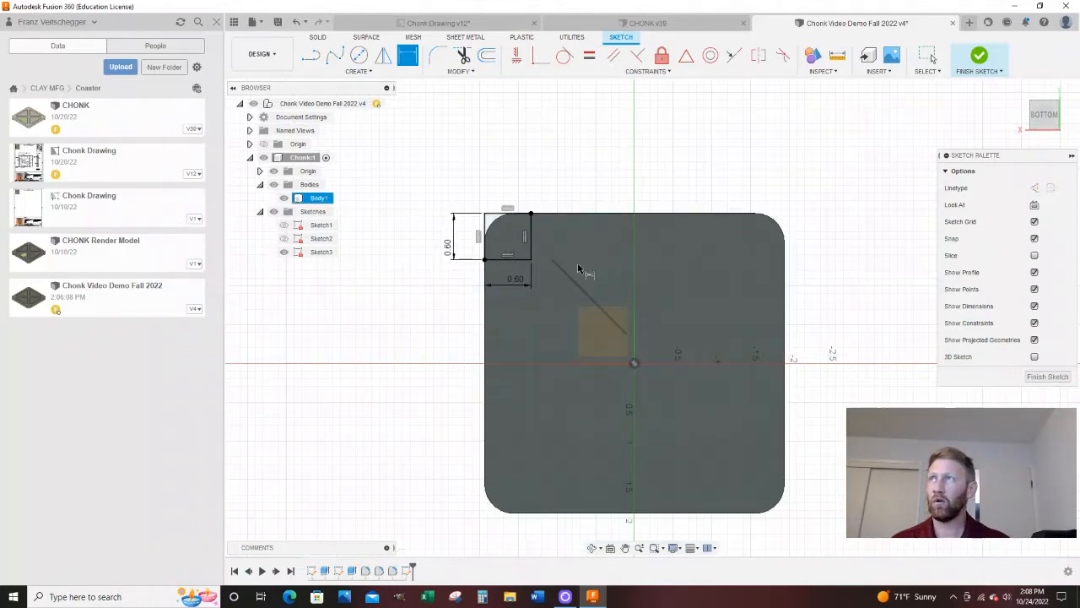
pyautogui.click(359, 71)
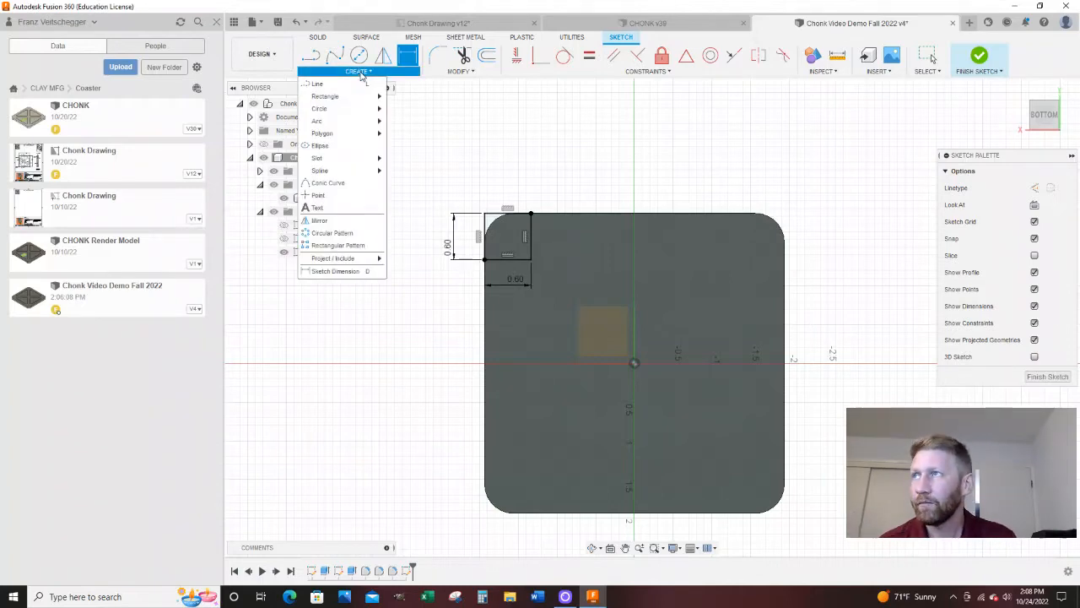
pyautogui.click(354, 233)
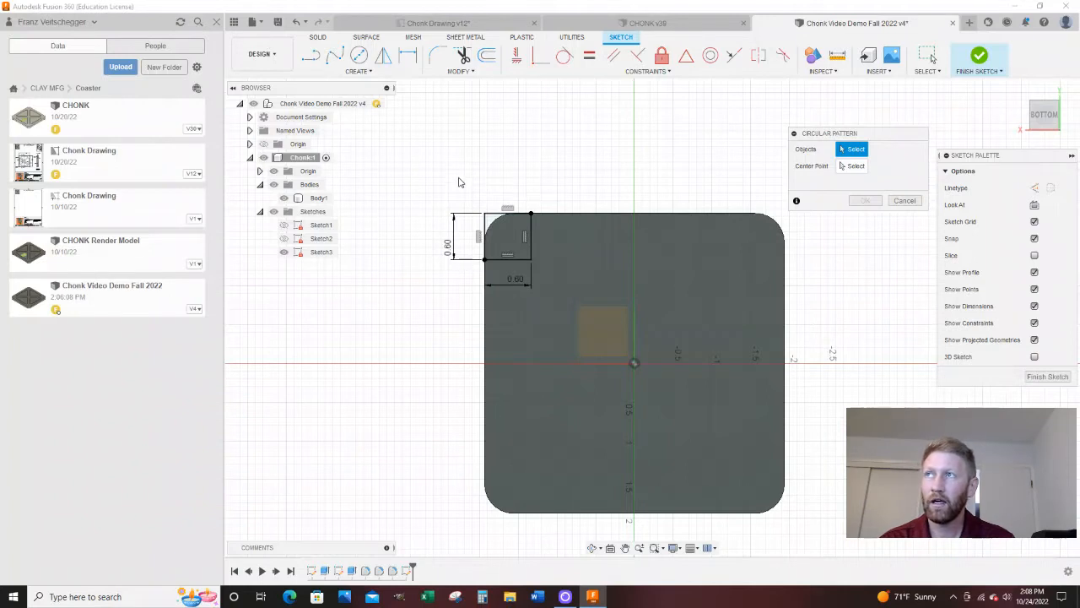
pyautogui.moveTo(459, 178); pyautogui.dragTo(472, 198)
pyautogui.moveTo(498, 230); pyautogui.dragTo(540, 270)
pyautogui.scroll(3, 506, 230)
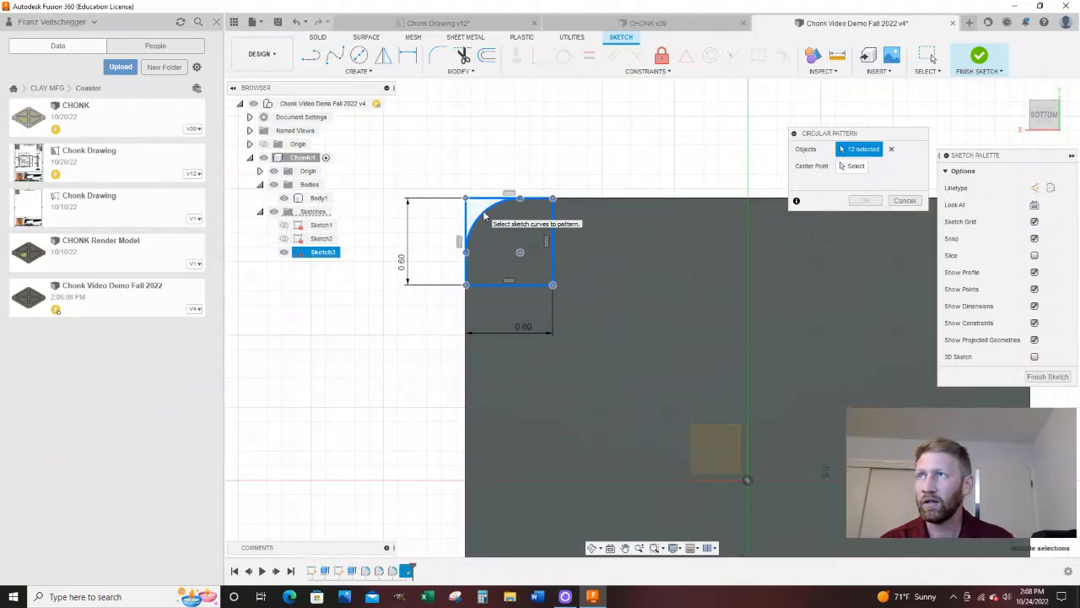
pyautogui.click(484, 216)
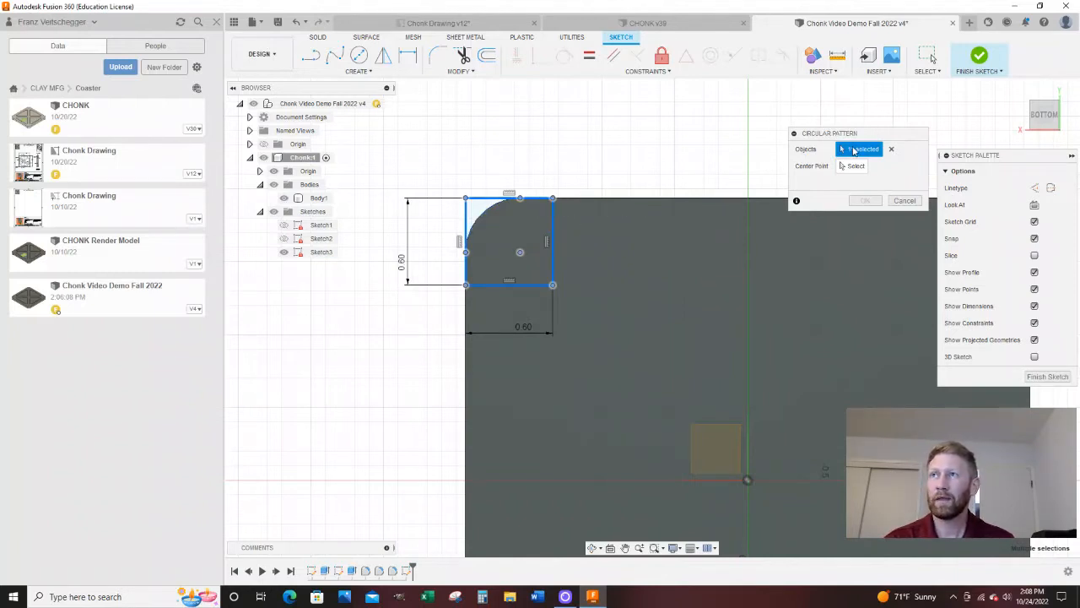
pyautogui.keyDown('shift'); pyautogui.moveTo(540, 165); pyautogui.dragTo(542, 218, button='middle'); pyautogui.keyUp('shift')
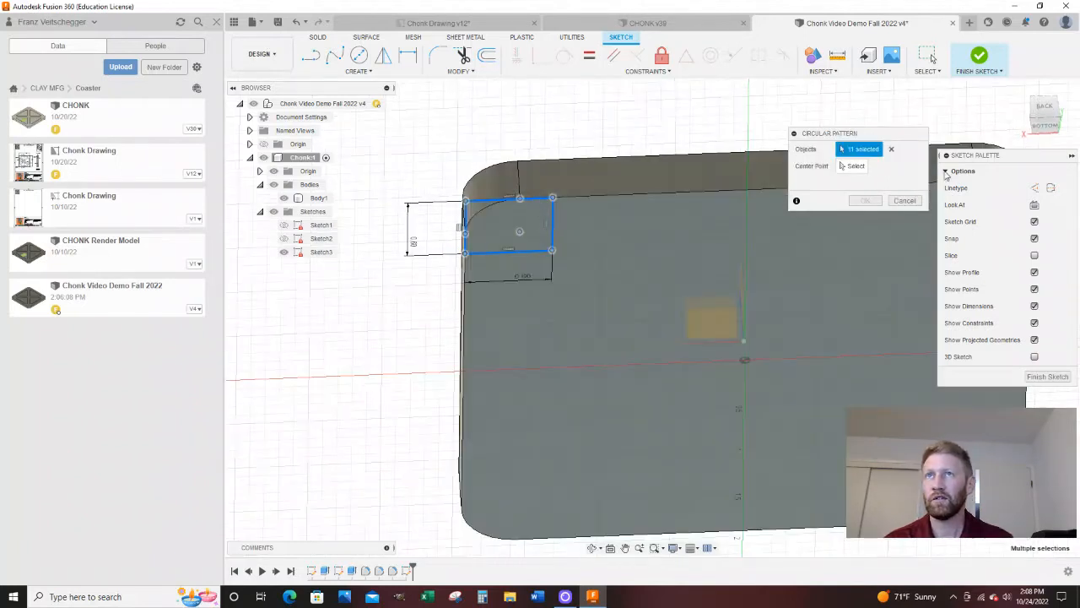
pyautogui.click(1048, 127)
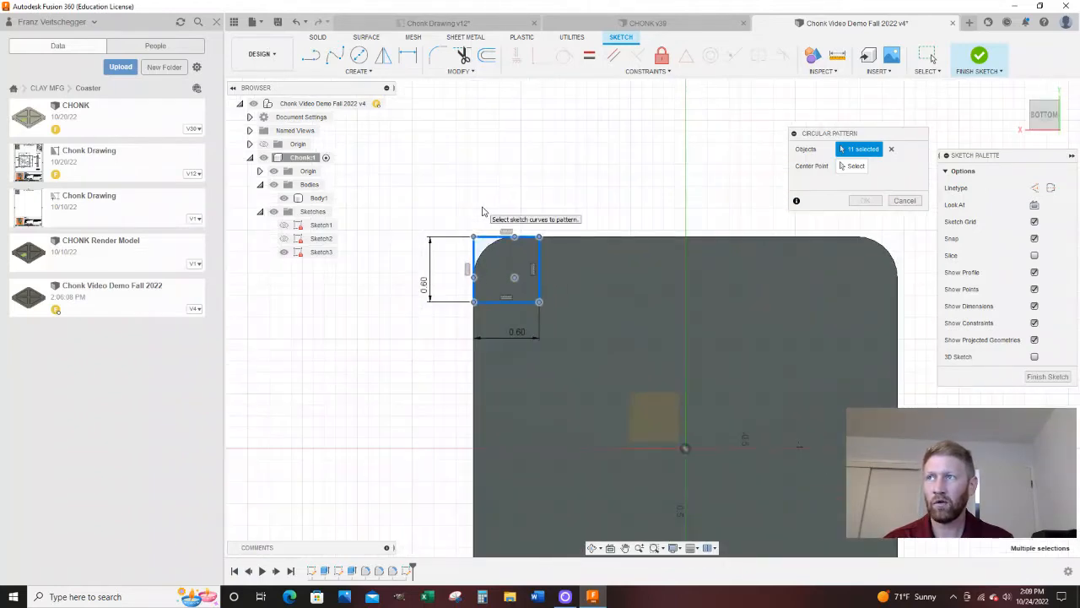
pyautogui.click(891, 150)
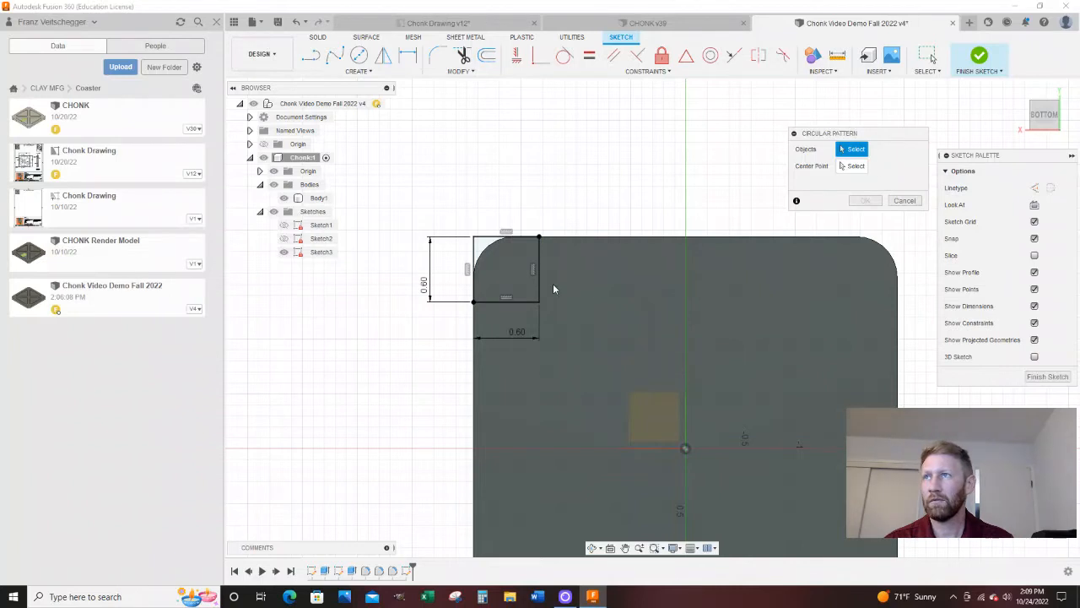
# Circular-pattern the corner square's four lines around the origin with full distribution and a quantity of 4, and finish the sketch.
pyautogui.click(539, 275)
pyautogui.scroll(3, 519, 242)
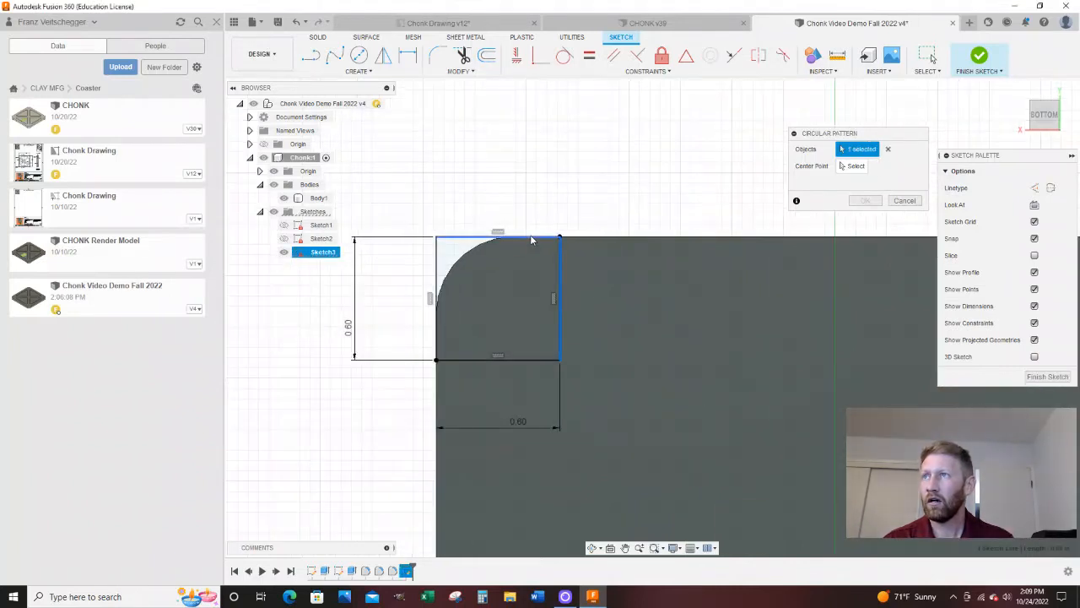
pyautogui.click(531, 237)
pyautogui.click(436, 247)
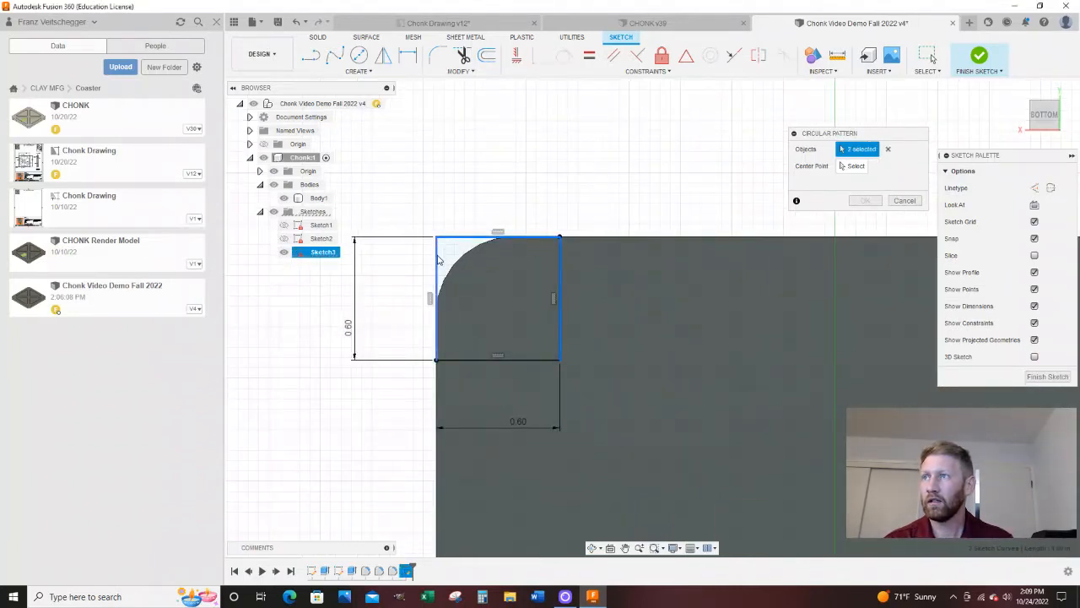
pyautogui.click(464, 361)
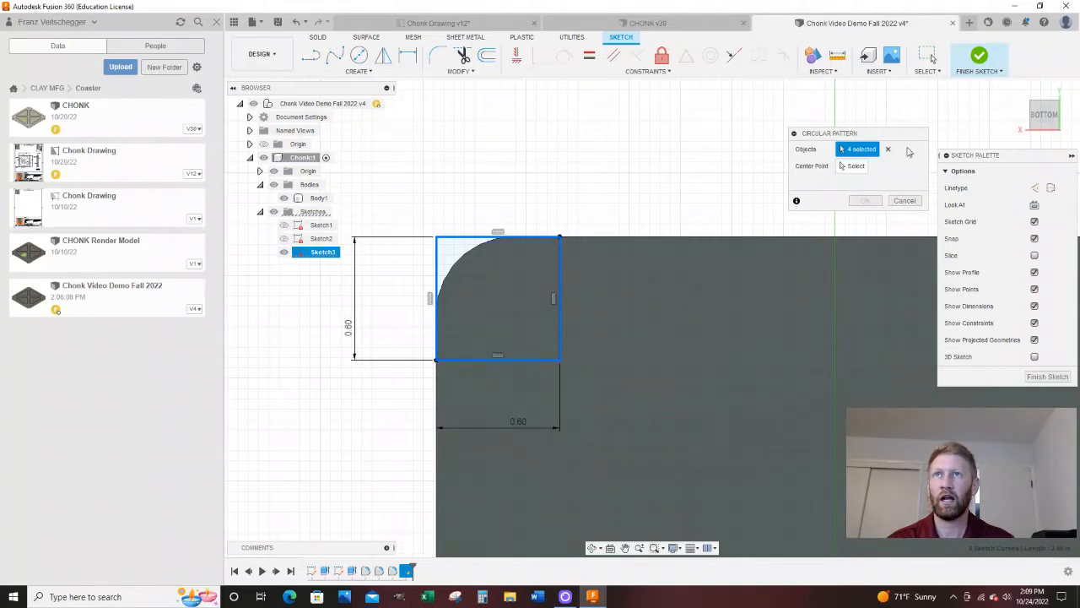
pyautogui.scroll(-2, 699, 188)
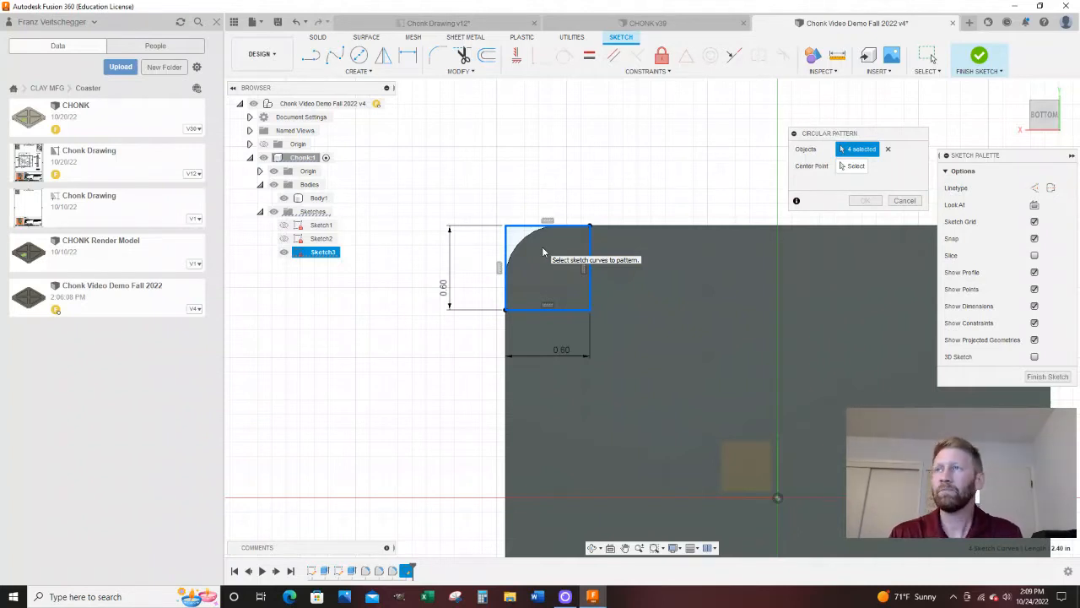
pyautogui.scroll(-2, 357, 319)
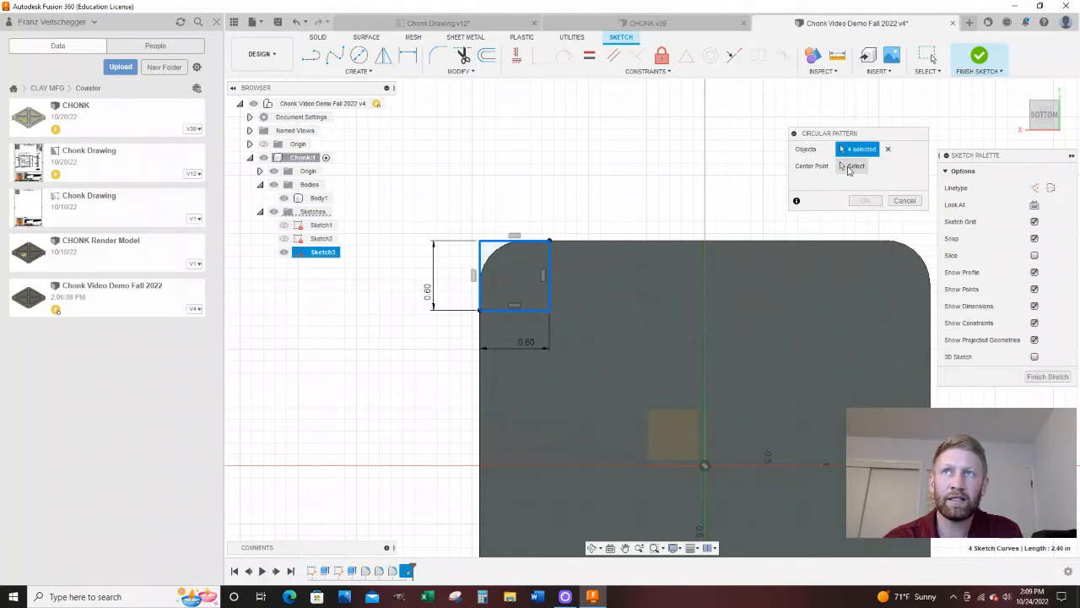
pyautogui.click(849, 169)
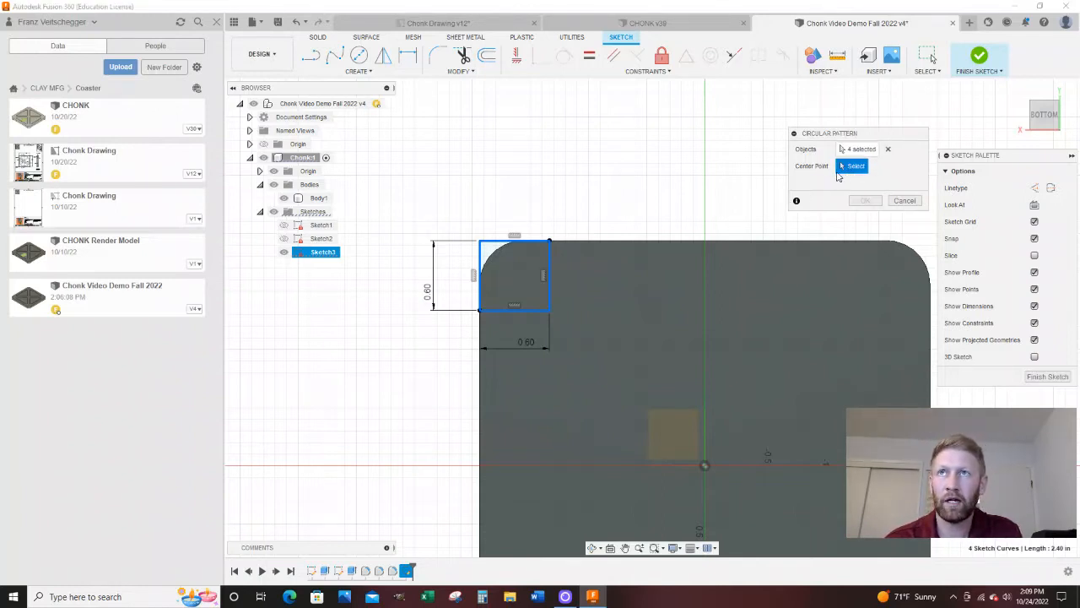
pyautogui.click(705, 466)
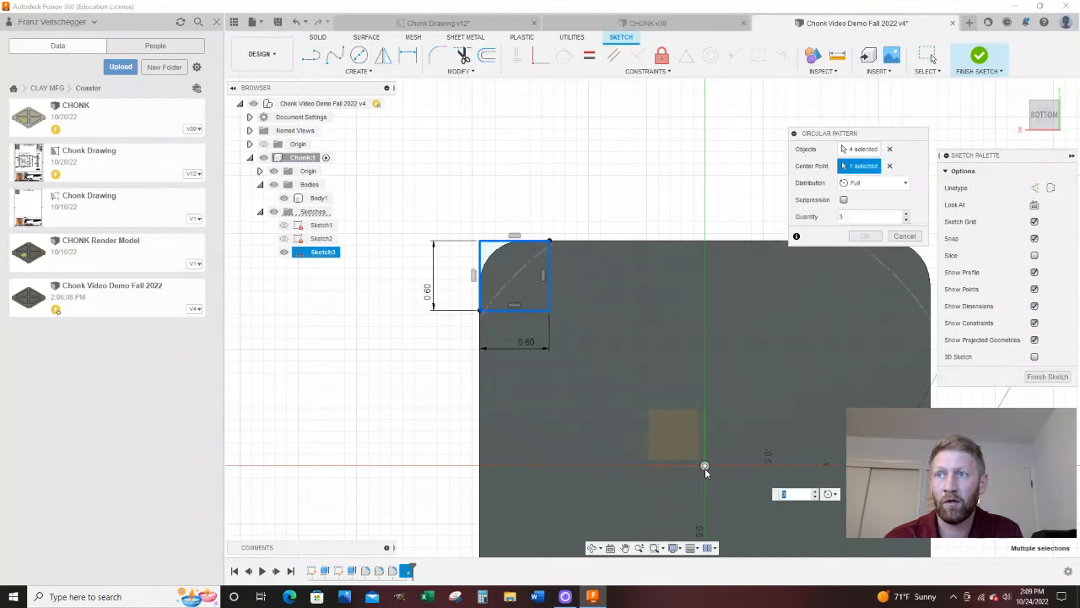
pyautogui.scroll(-5, 642, 397)
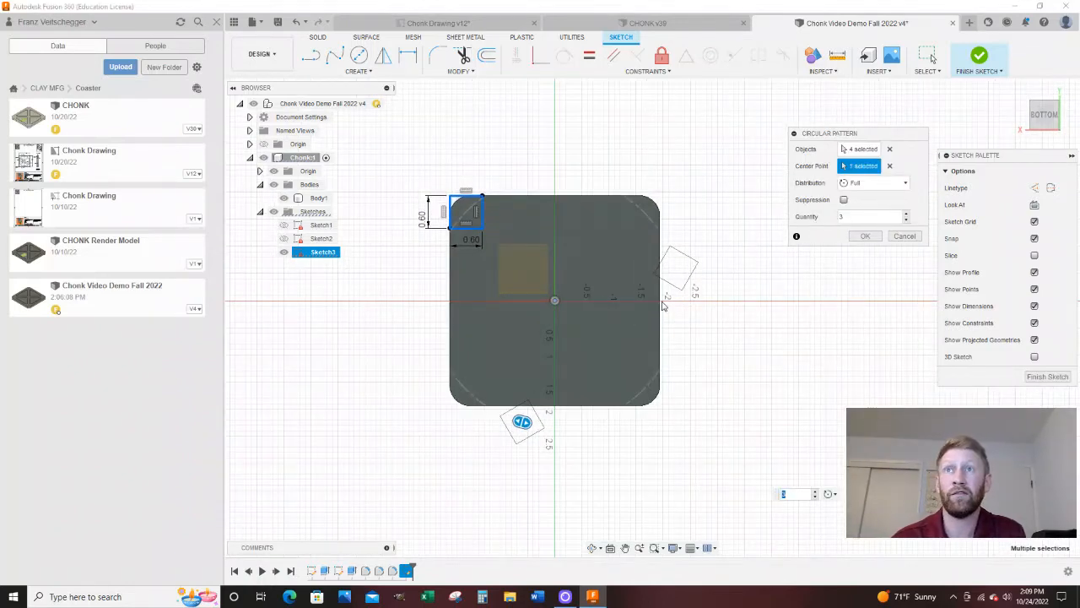
pyautogui.click(906, 214)
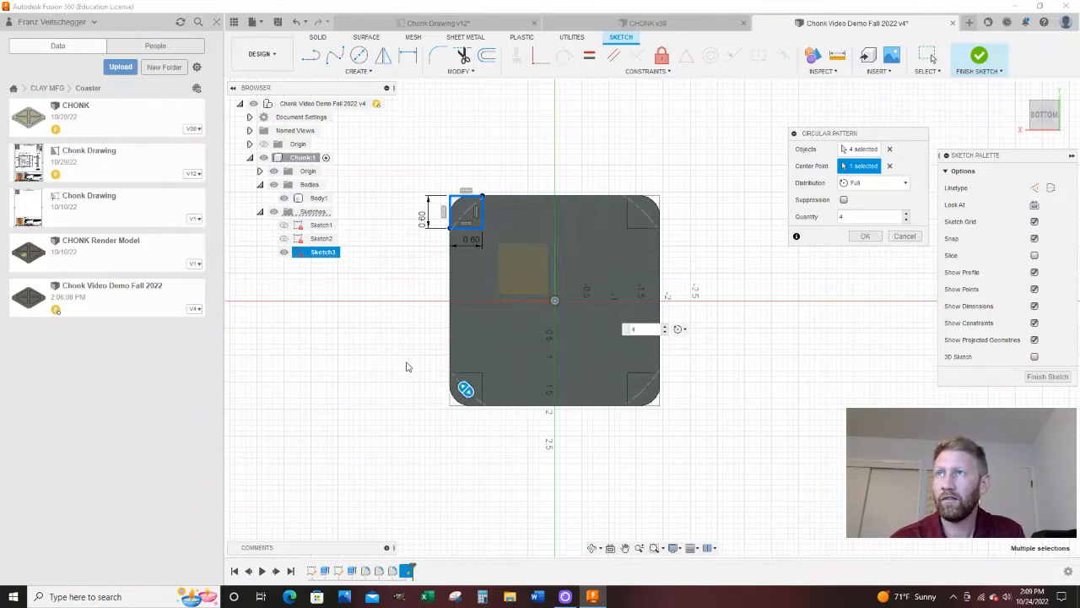
pyautogui.click(864, 236)
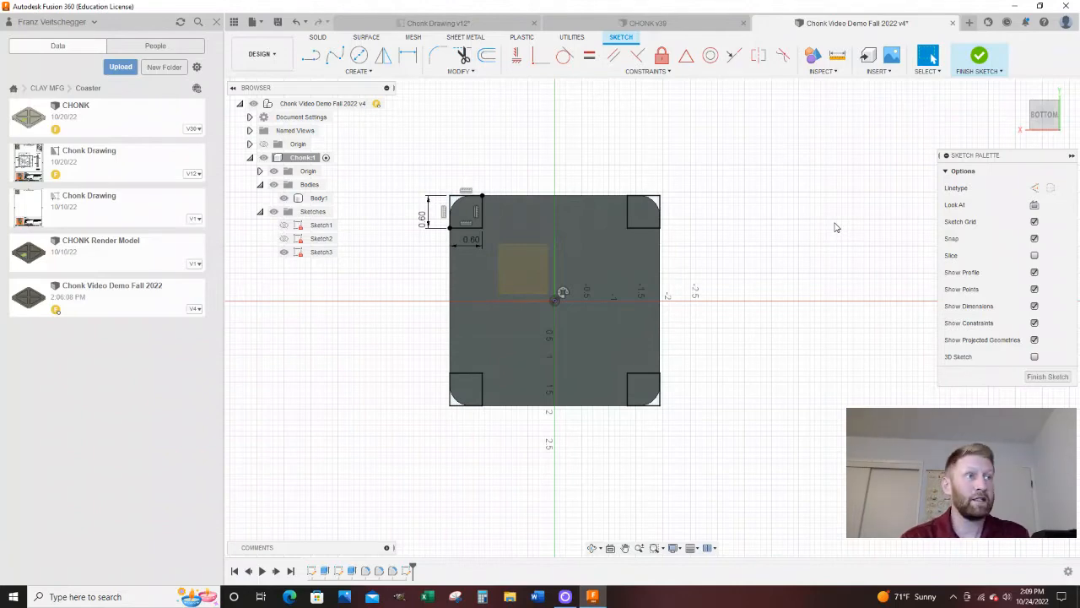
pyautogui.keyDown('shift'); pyautogui.moveTo(728, 392); pyautogui.dragTo(733, 366, button='middle'); pyautogui.keyUp('shift')
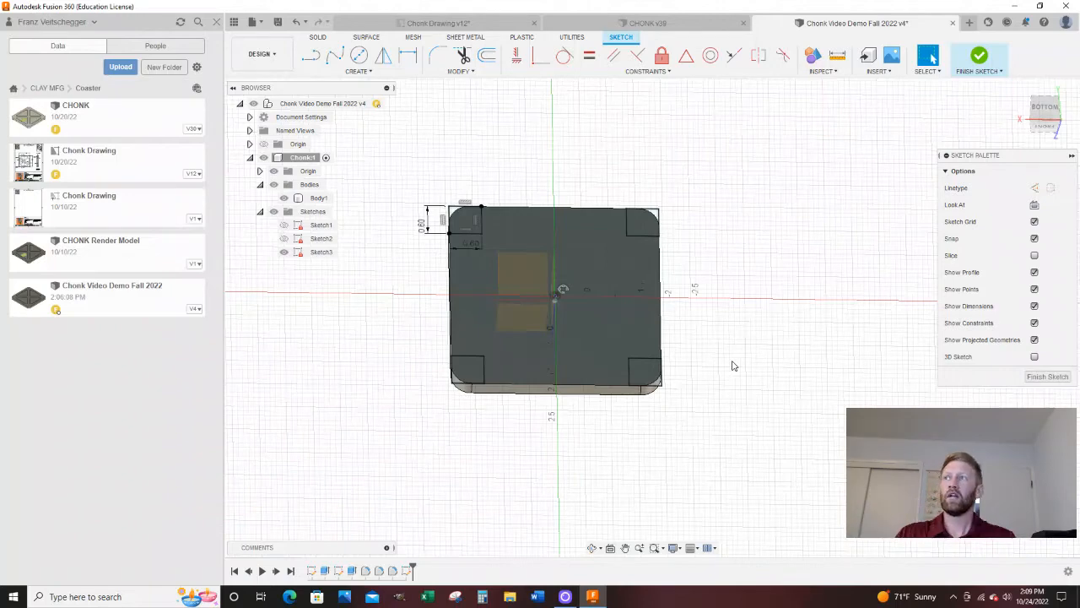
pyautogui.click(1047, 377)
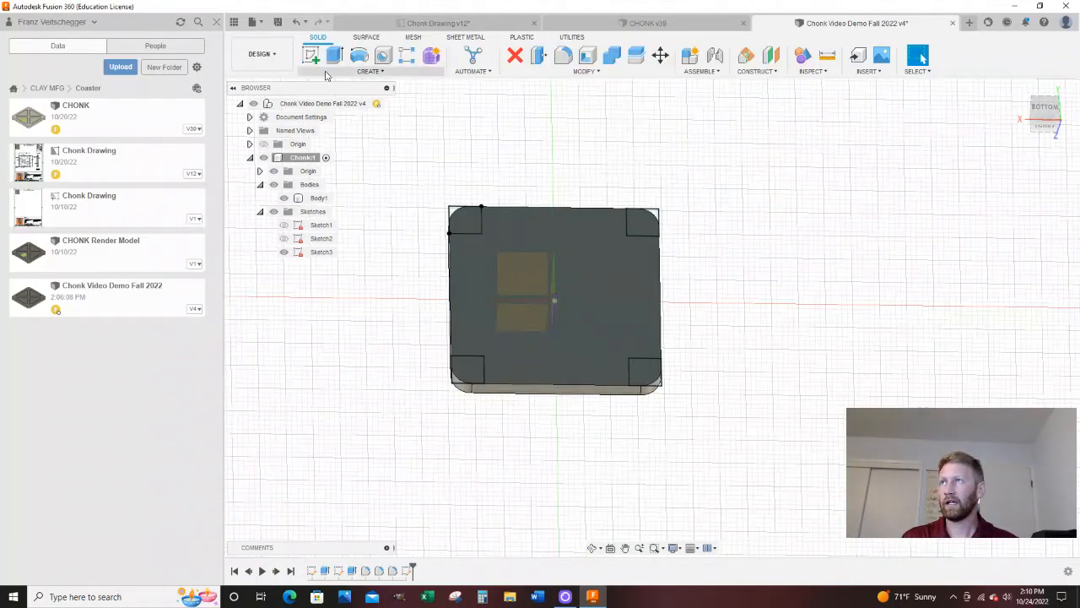
# Cut-extrude the bottom-face area between the four corner squares by -0.075 in to leave the feet standing.
pyautogui.click(335, 56)
pyautogui.click(586, 257)
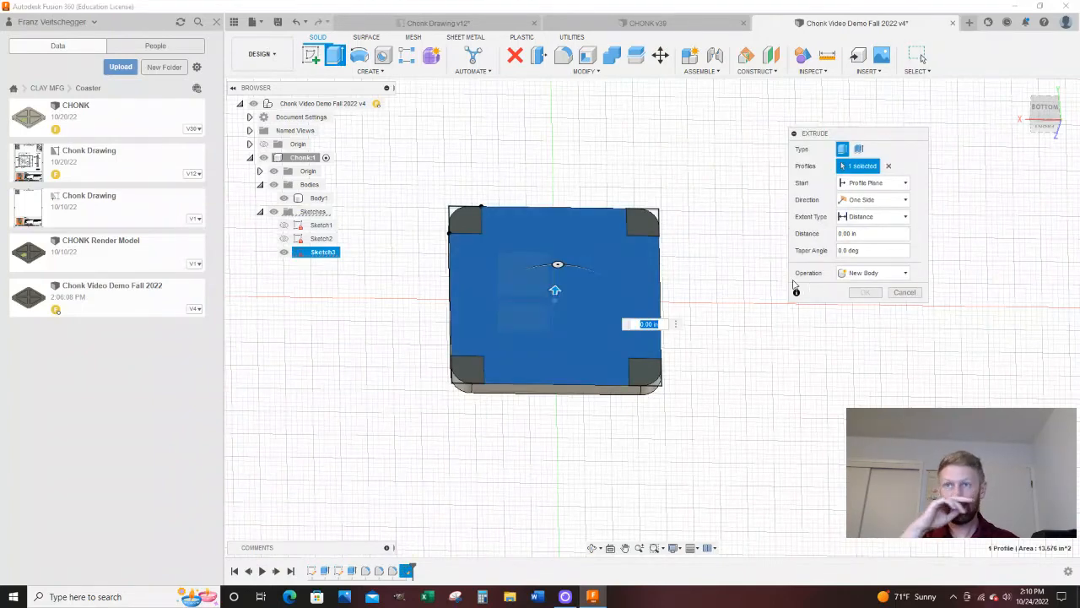
pyautogui.keyDown('shift'); pyautogui.moveTo(796, 283); pyautogui.dragTo(774, 292, button='middle'); pyautogui.keyUp('shift')
pyautogui.scroll(3, 663, 309)
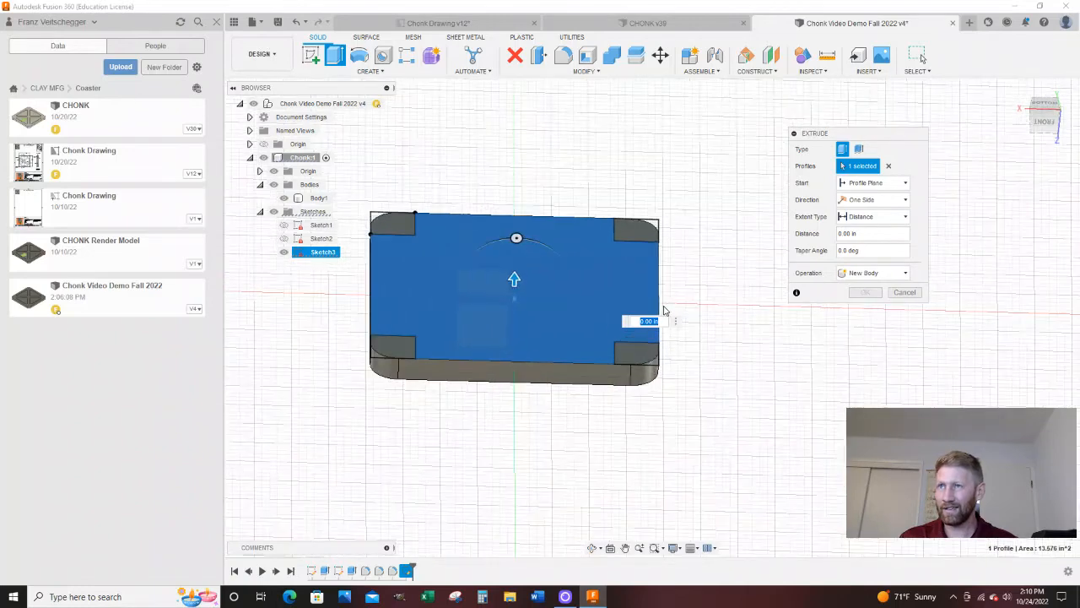
pyautogui.write('1')
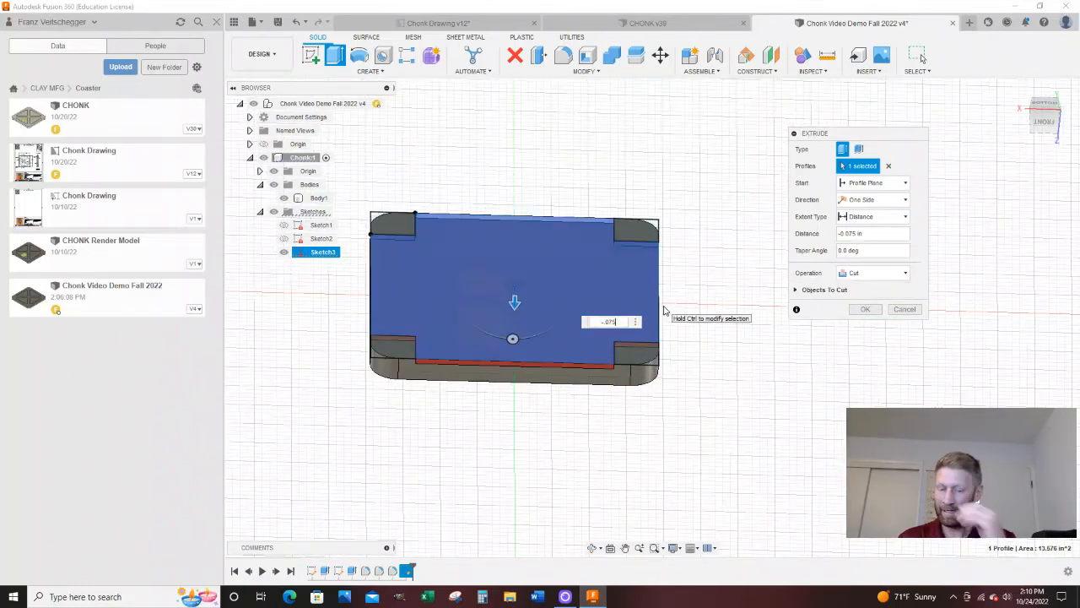
pyautogui.press('Return')
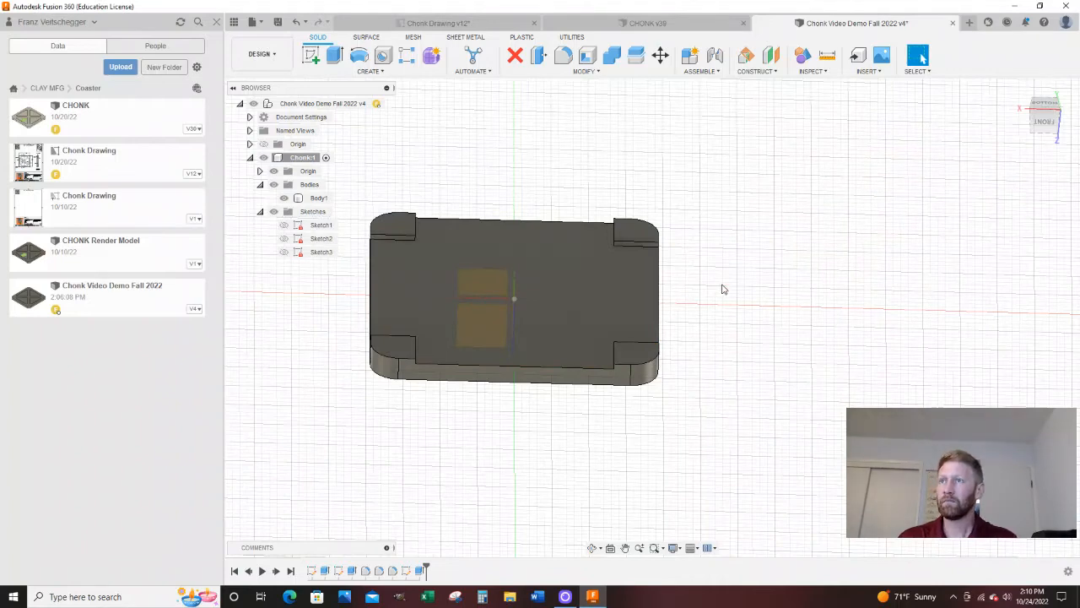
# Measure the distance between a foot's face and the coaster's opposite top face.
pyautogui.scroll(3, 718, 278)
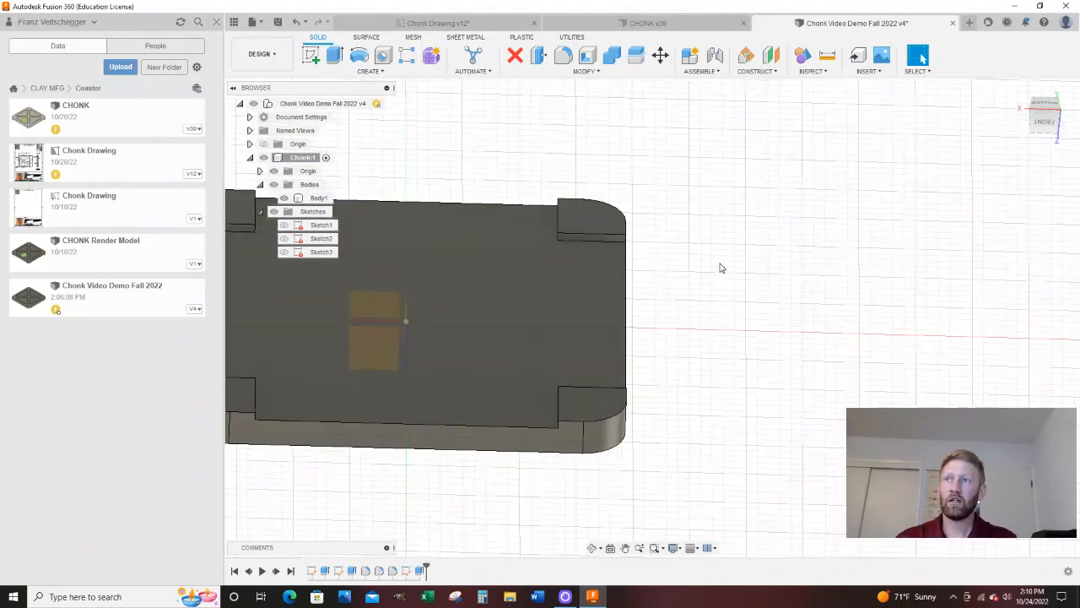
pyautogui.scroll(-3, 695, 357)
pyautogui.scroll(3, 626, 322)
pyautogui.scroll(2, 625, 322)
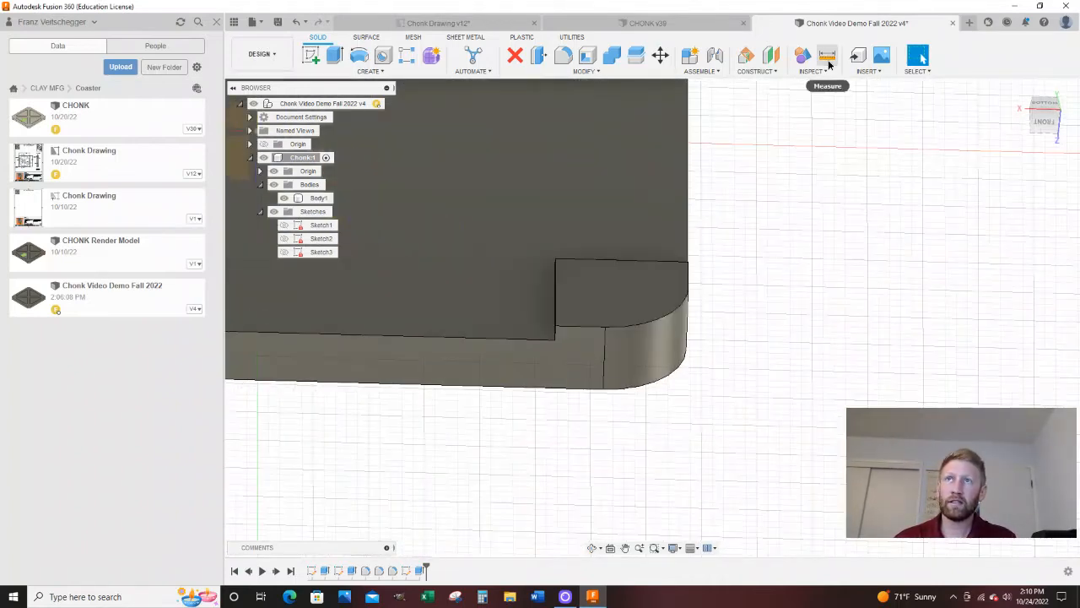
pyautogui.click(827, 55)
pyautogui.click(597, 294)
pyautogui.keyDown('shift'); pyautogui.moveTo(600, 296); pyautogui.dragTo(609, 440, button='middle'); pyautogui.keyUp('shift')
pyautogui.click(609, 440)
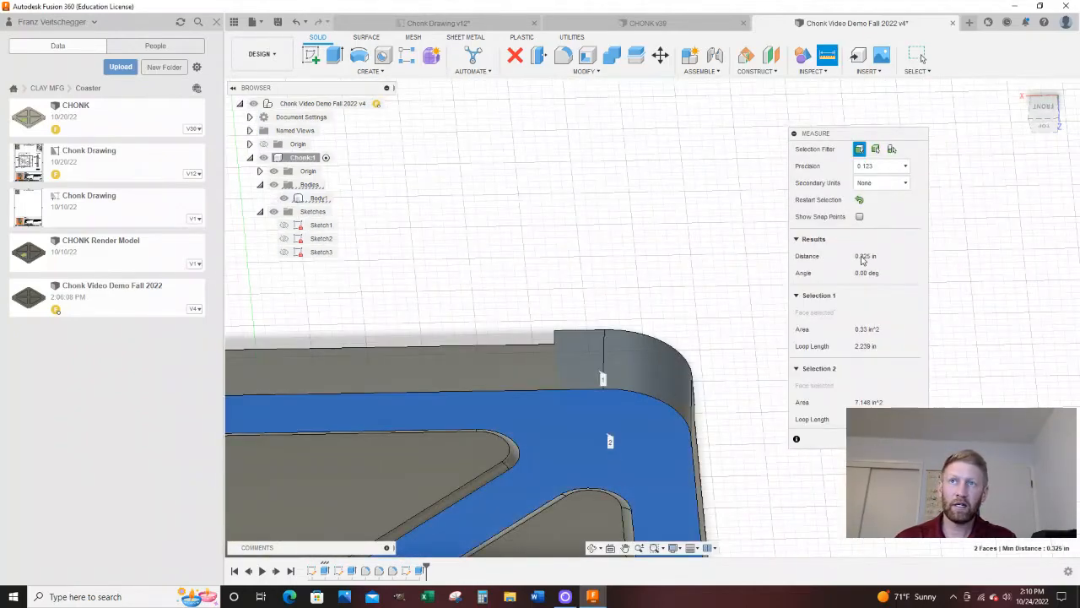
# Check the thickness and foot height in the drawing, and measure the foot height from the recessed bottom face in the model.
pyautogui.click(438, 23)
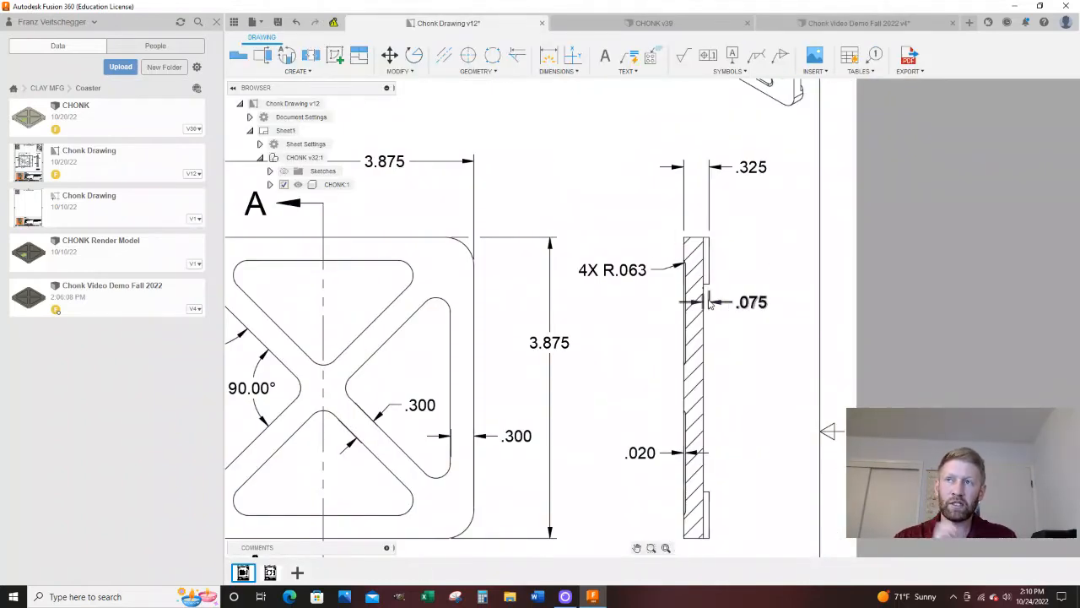
pyautogui.click(812, 25)
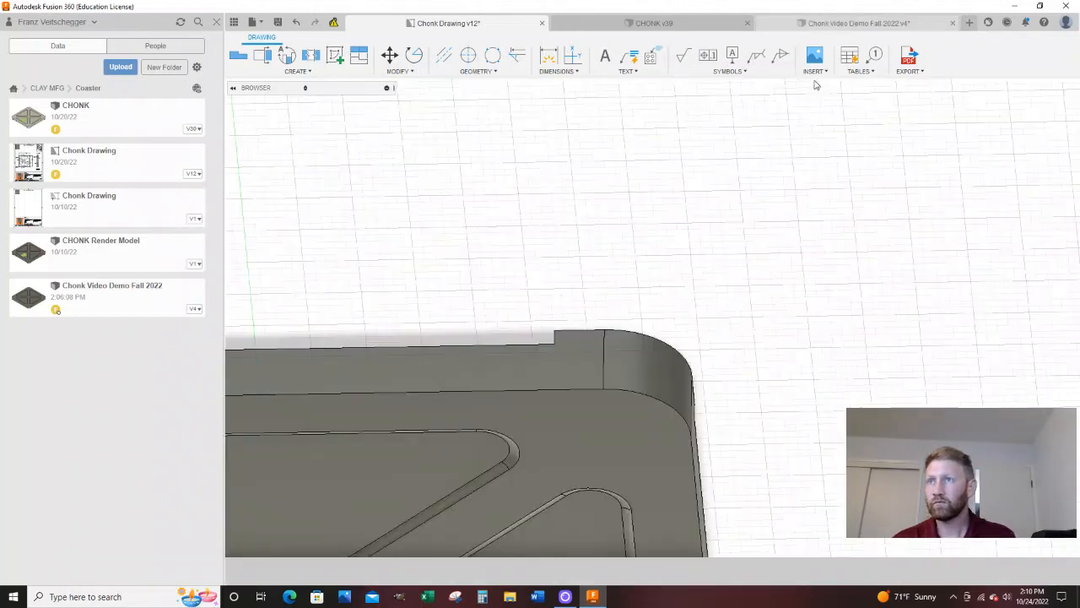
pyautogui.scroll(-5, 766, 159)
pyautogui.keyDown('shift'); pyautogui.moveTo(750, 184); pyautogui.dragTo(739, 302, button='middle'); pyautogui.keyUp('shift')
pyautogui.click(826, 60)
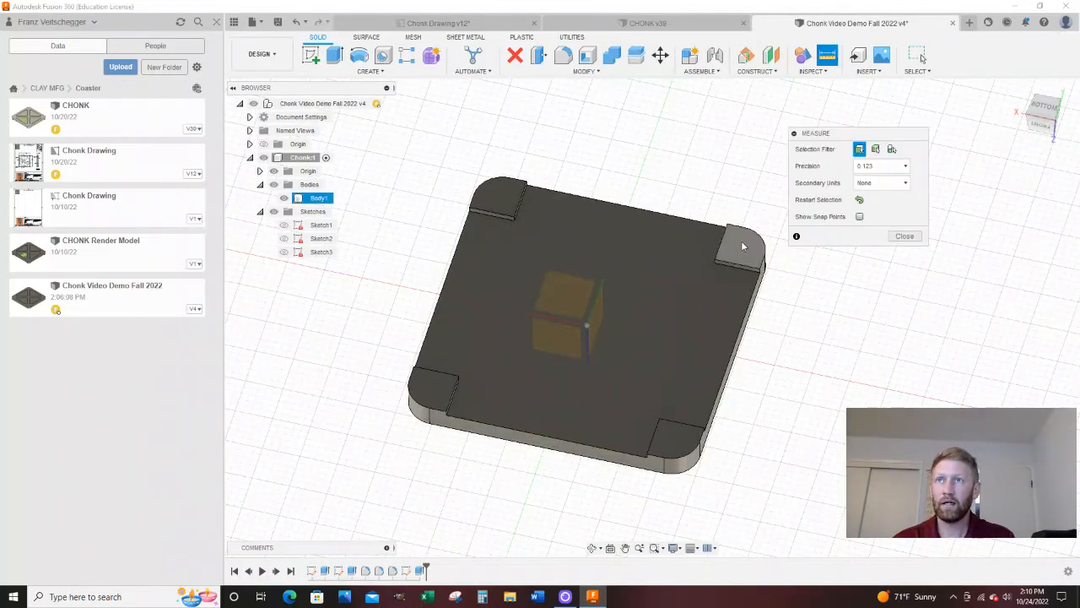
pyautogui.click(742, 250)
pyautogui.click(693, 328)
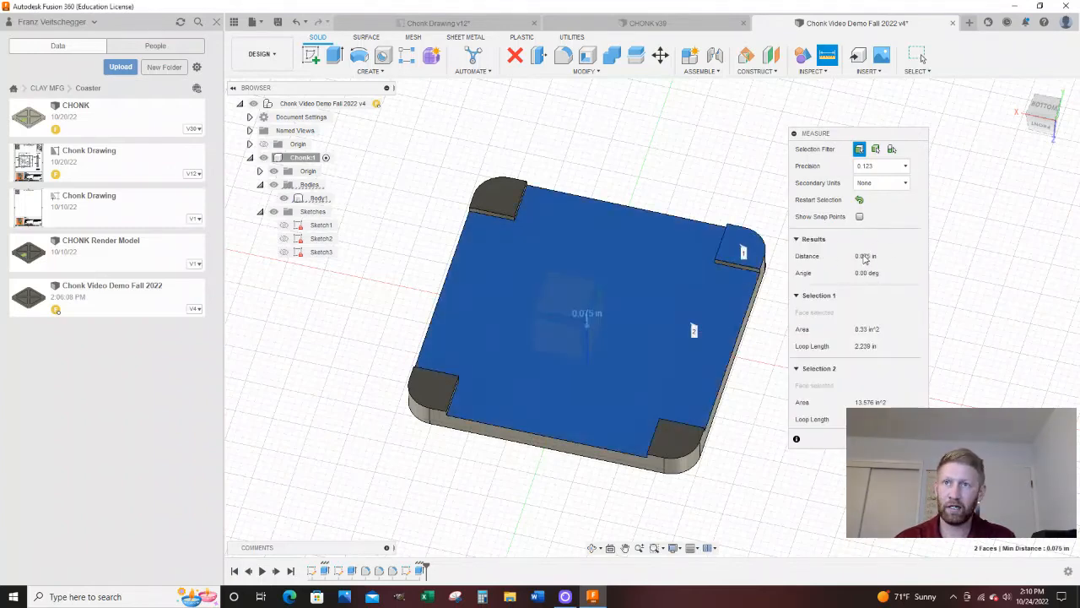
pyautogui.moveTo(885, 142); pyautogui.dragTo(838, 126)
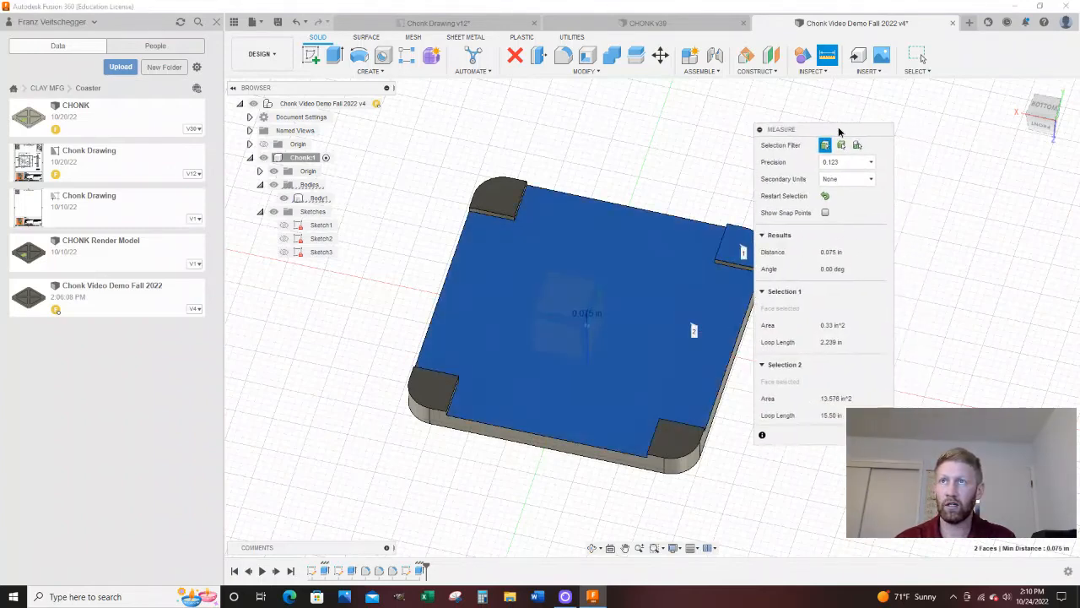
pyautogui.click(920, 56)
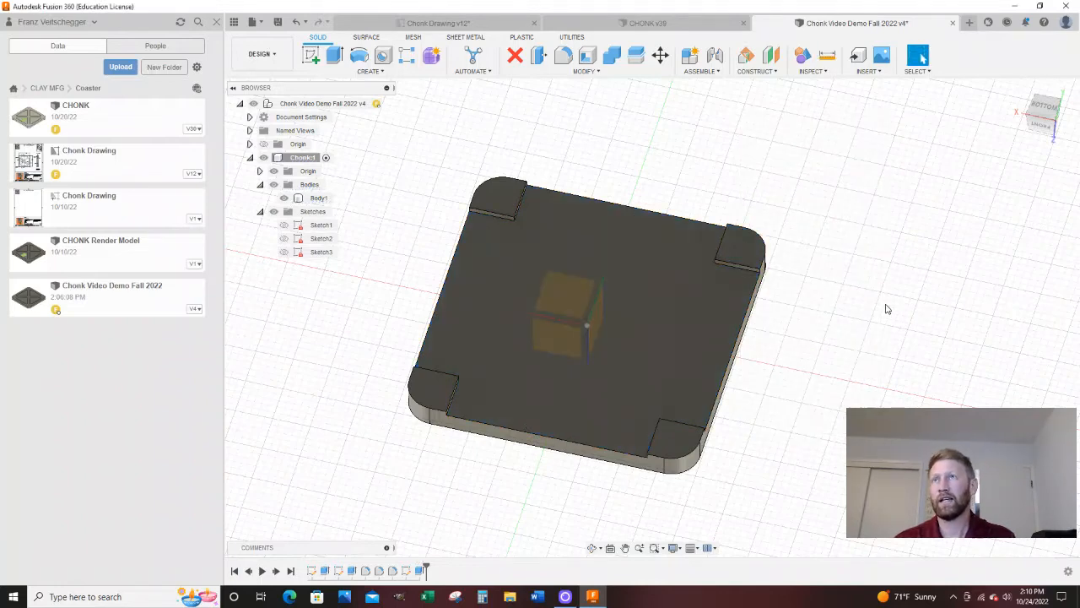
# Examine the foot corner radius callout on the second sheet of the Chonk drawing.
pyautogui.click(439, 23)
pyautogui.scroll(-3, 783, 313)
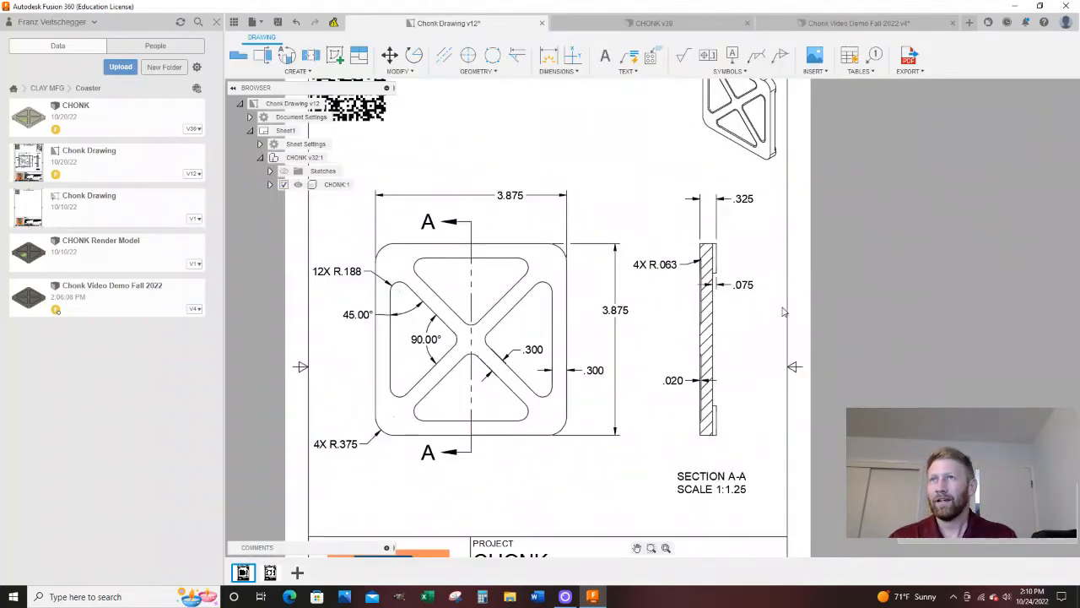
pyautogui.click(269, 574)
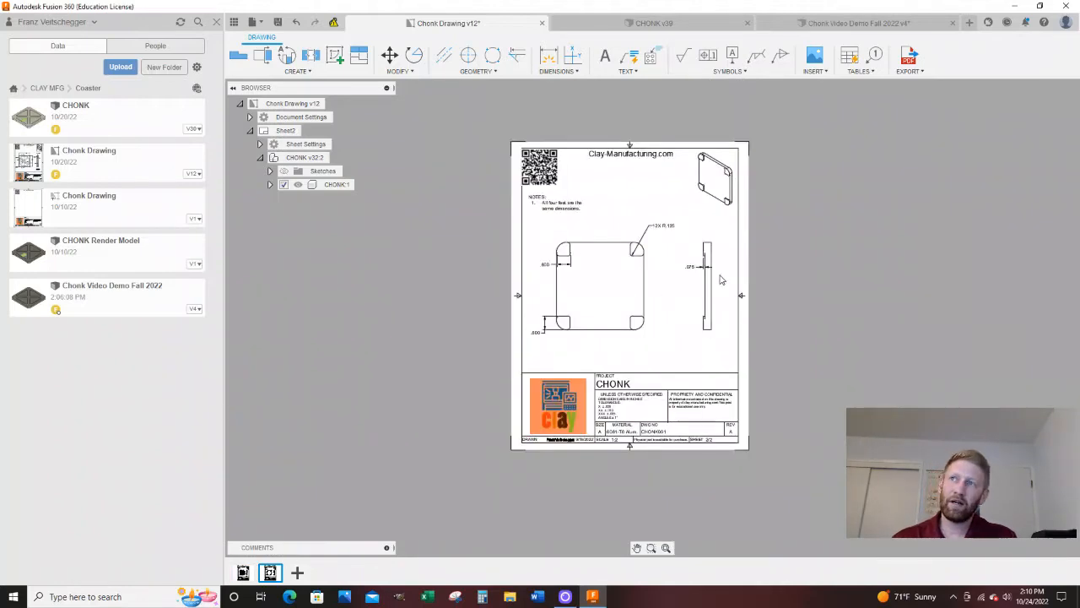
pyautogui.scroll(8, 697, 209)
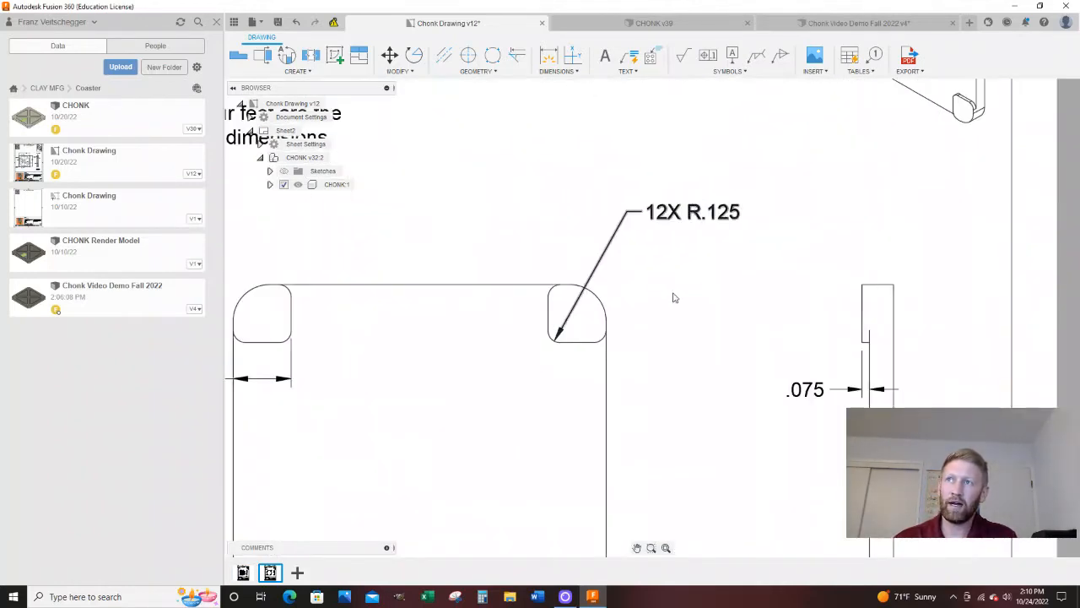
pyautogui.scroll(-3, 673, 296)
# Start a fillet in the coaster model and select the three sharp vertical corner edges of the first foot.
pyautogui.click(852, 24)
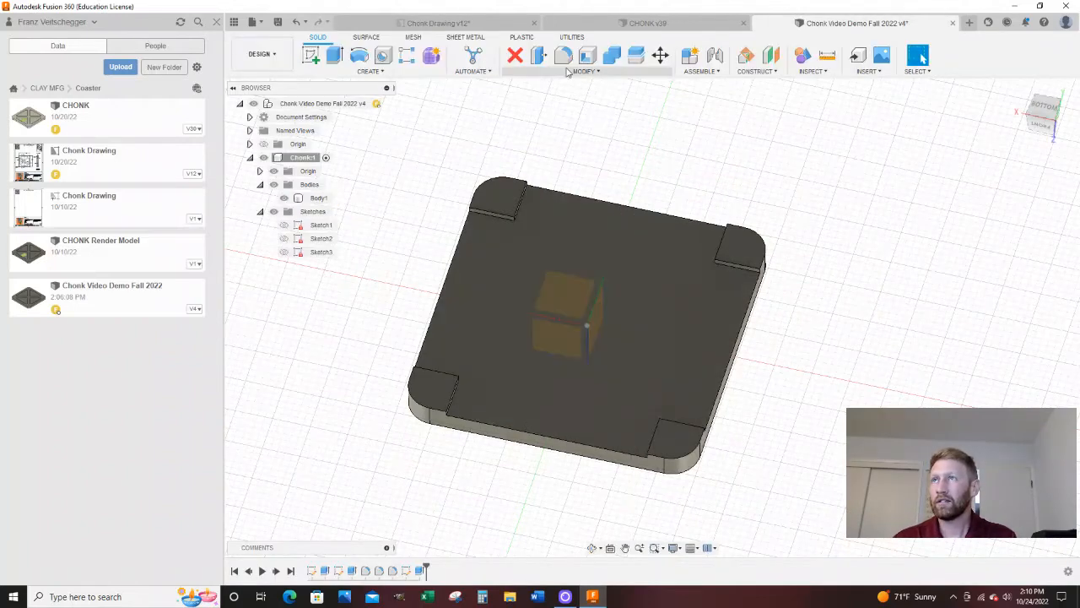
pyautogui.click(562, 55)
pyautogui.scroll(3, 450, 191)
pyautogui.scroll(5, 474, 231)
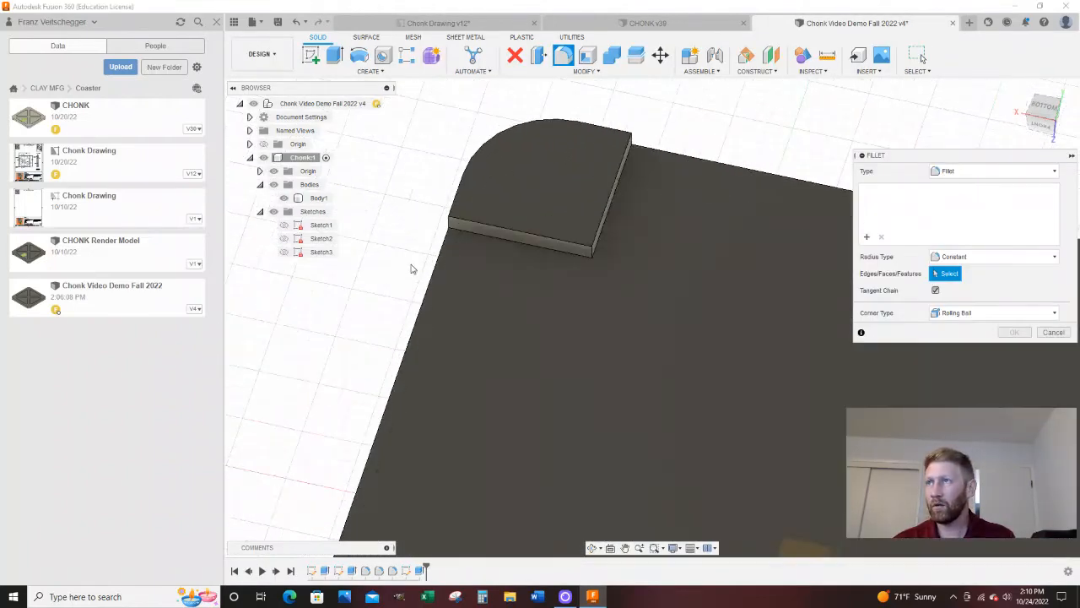
pyautogui.click(486, 188)
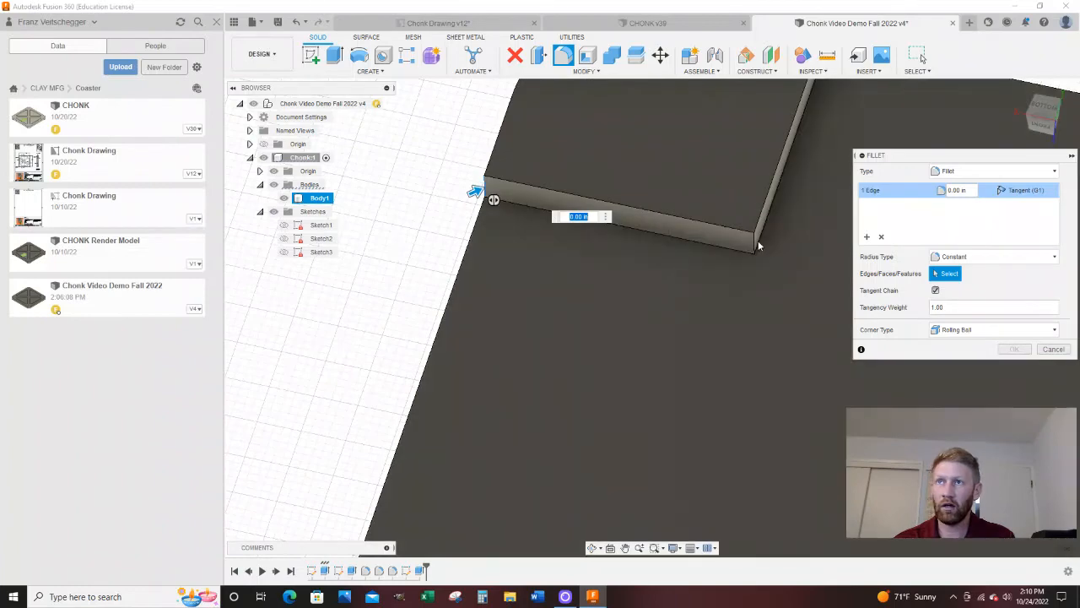
pyautogui.click(757, 240)
pyautogui.scroll(-3, 593, 319)
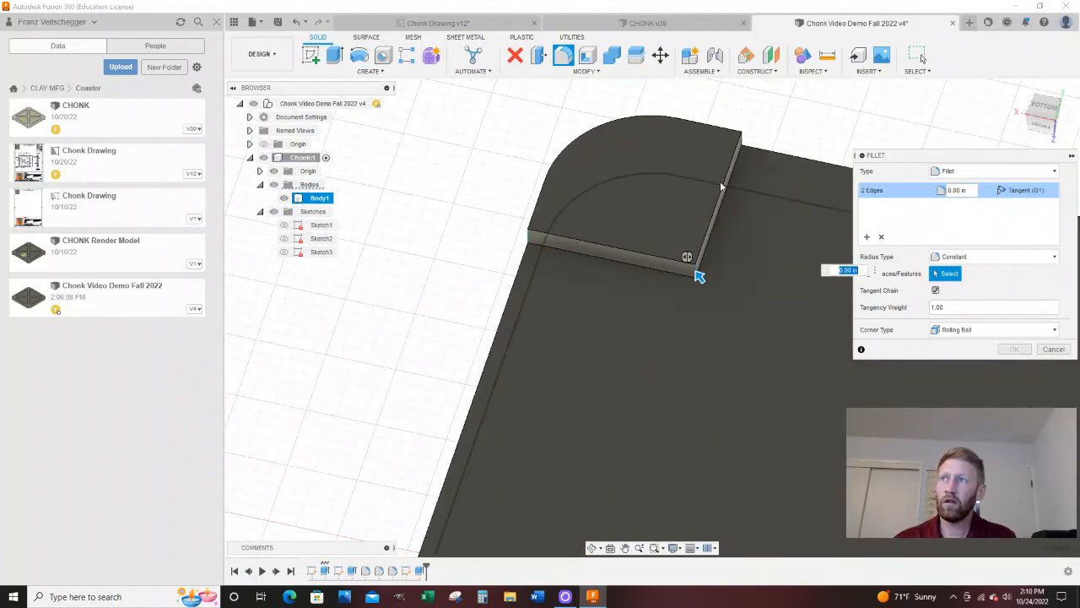
pyautogui.scroll(3, 722, 179)
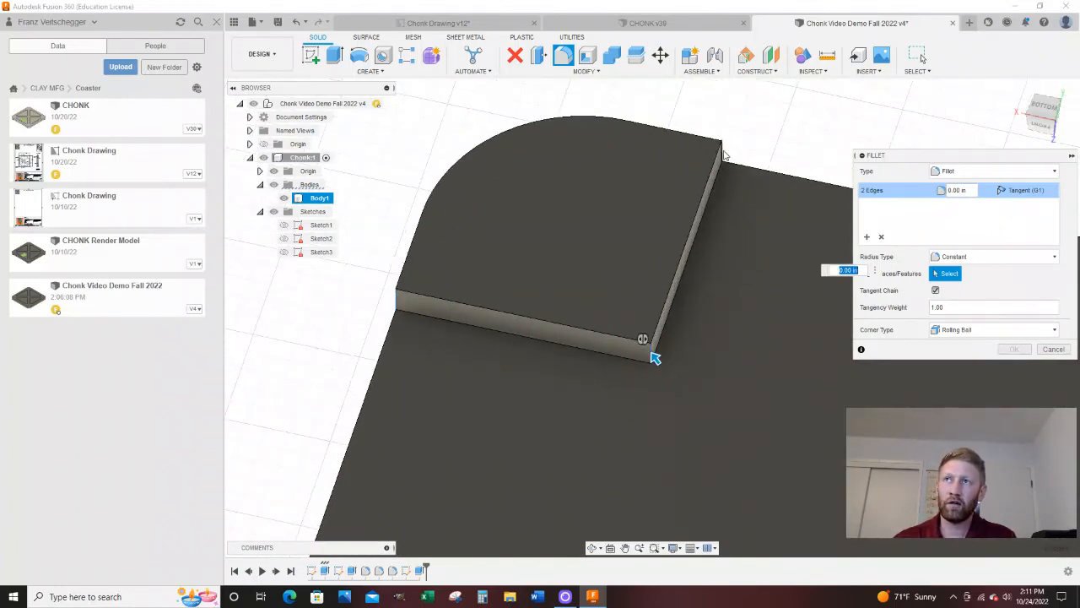
pyautogui.scroll(-3, 507, 242)
pyautogui.click(476, 239)
pyautogui.scroll(-3, 476, 239)
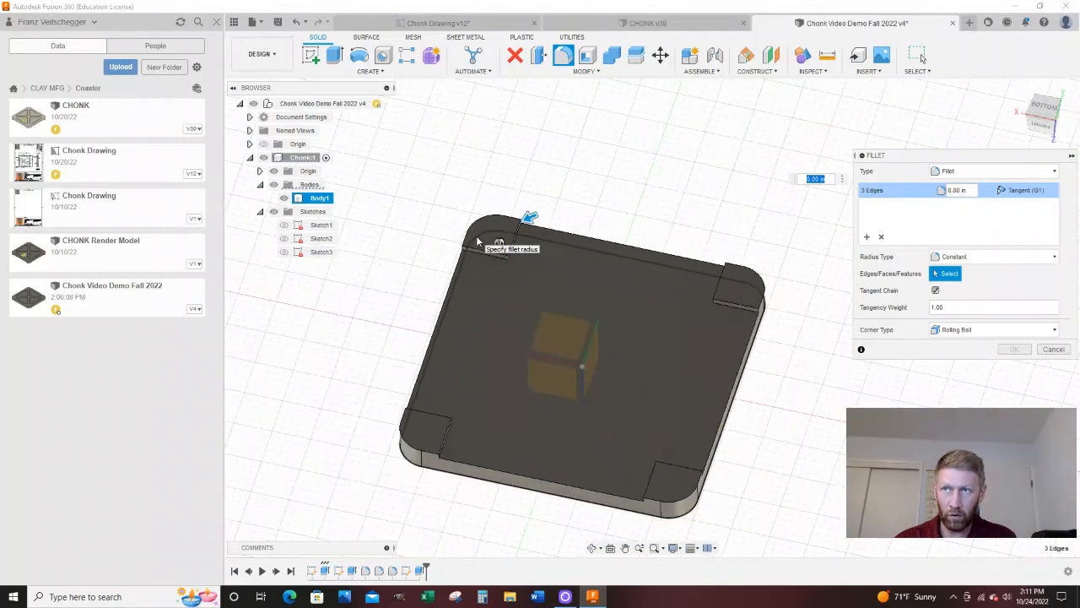
# Add the second foot's three vertical corner edges to the fillet selection.
pyautogui.scroll(6, 723, 286)
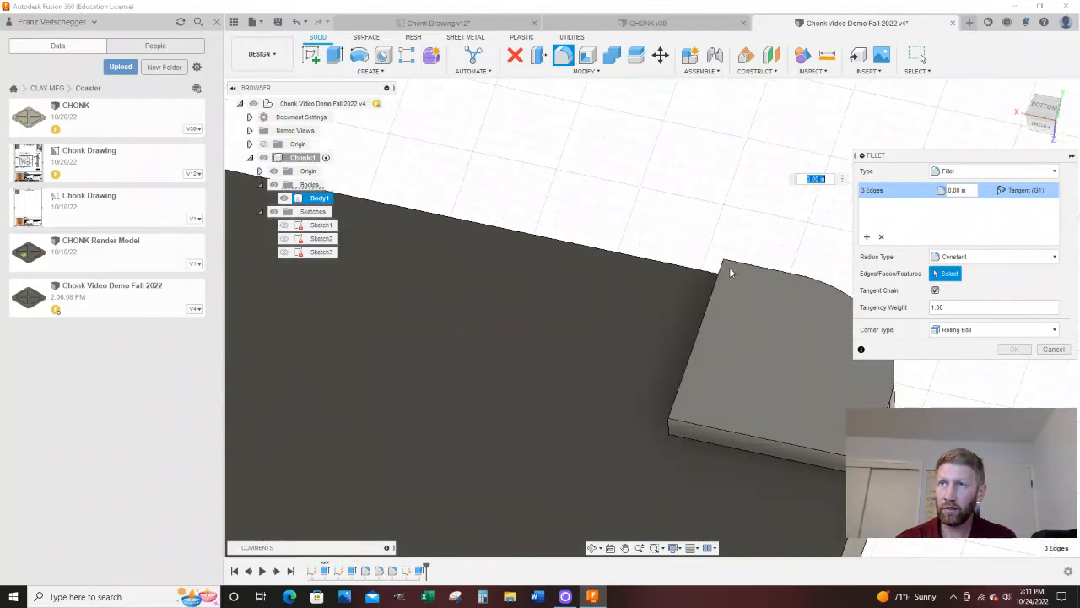
pyautogui.keyDown('shift'); pyautogui.moveTo(731, 272); pyautogui.dragTo(722, 257, button='middle'); pyautogui.keyUp('shift')
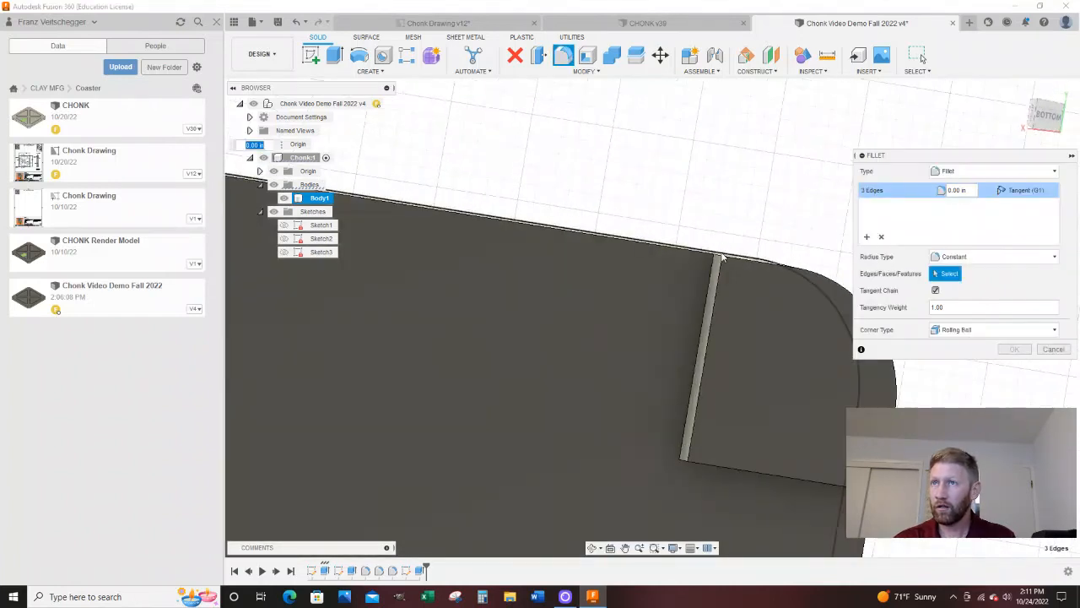
pyautogui.keyDown('shift'); pyautogui.moveTo(738, 212); pyautogui.dragTo(714, 249, button='middle'); pyautogui.keyUp('shift')
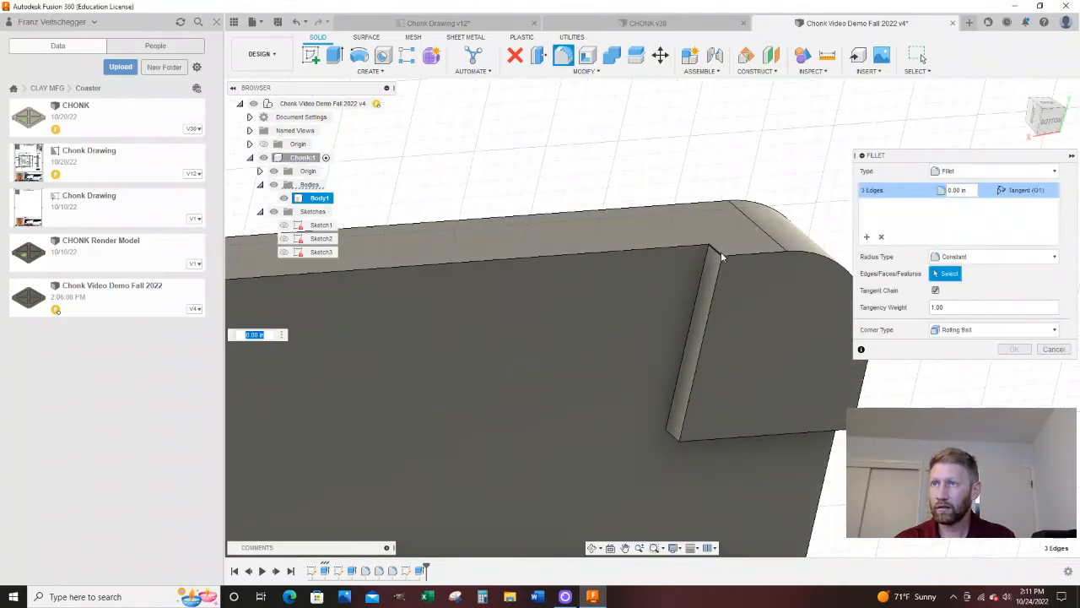
pyautogui.click(717, 252)
pyautogui.click(668, 434)
pyautogui.keyDown('shift'); pyautogui.moveTo(655, 436); pyautogui.dragTo(742, 216, button='middle'); pyautogui.keyUp('shift')
pyautogui.click(673, 470)
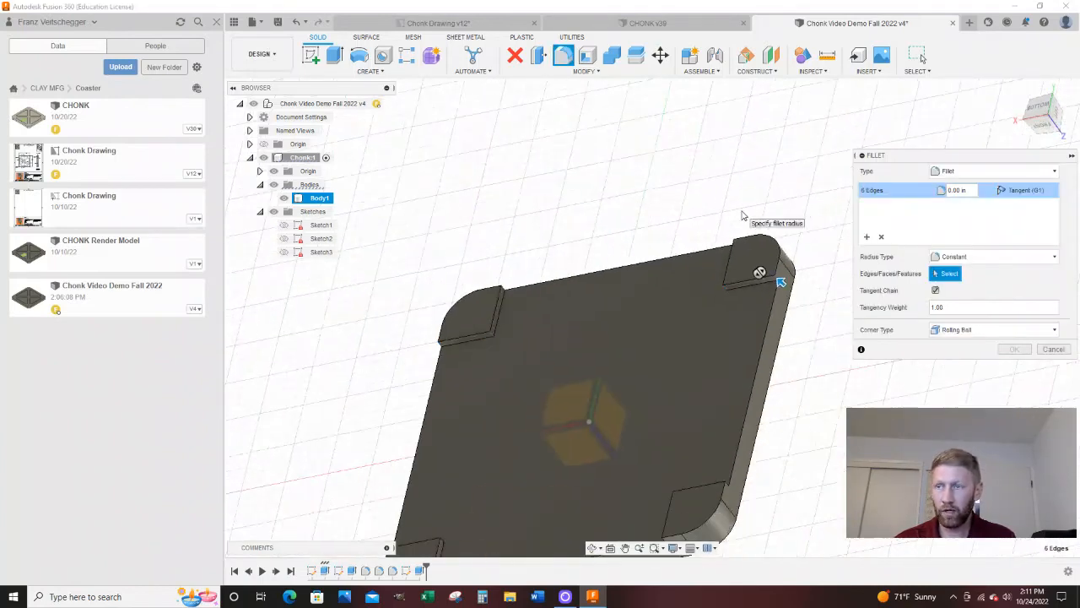
# Add the third foot's three sharp vertical corner edges to the fillet selection.
pyautogui.scroll(-2, 742, 213)
pyautogui.scroll(4, 721, 390)
pyautogui.scroll(3, 719, 459)
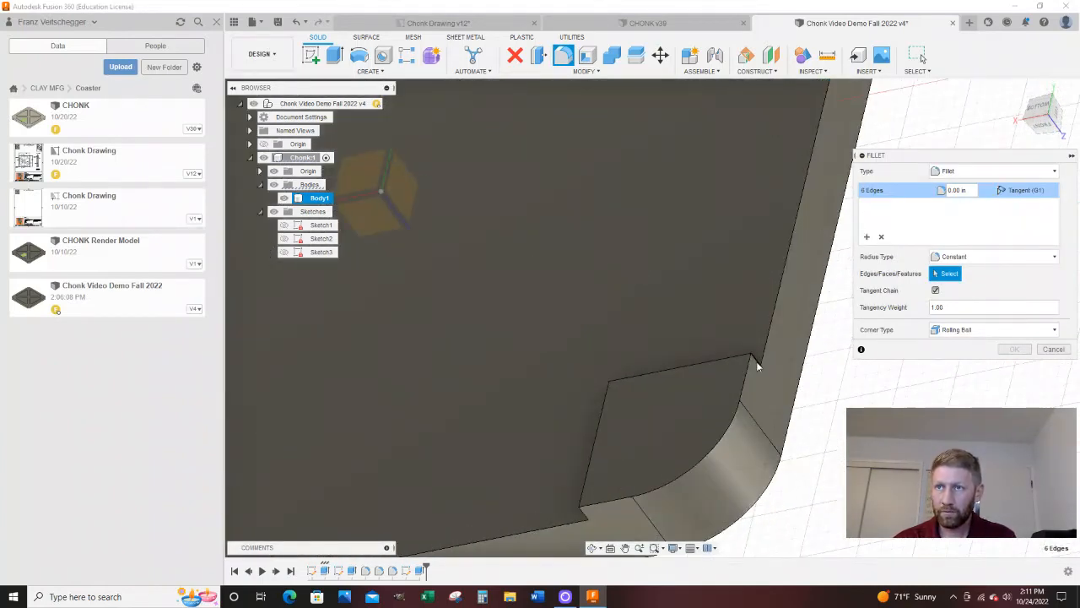
pyautogui.click(755, 364)
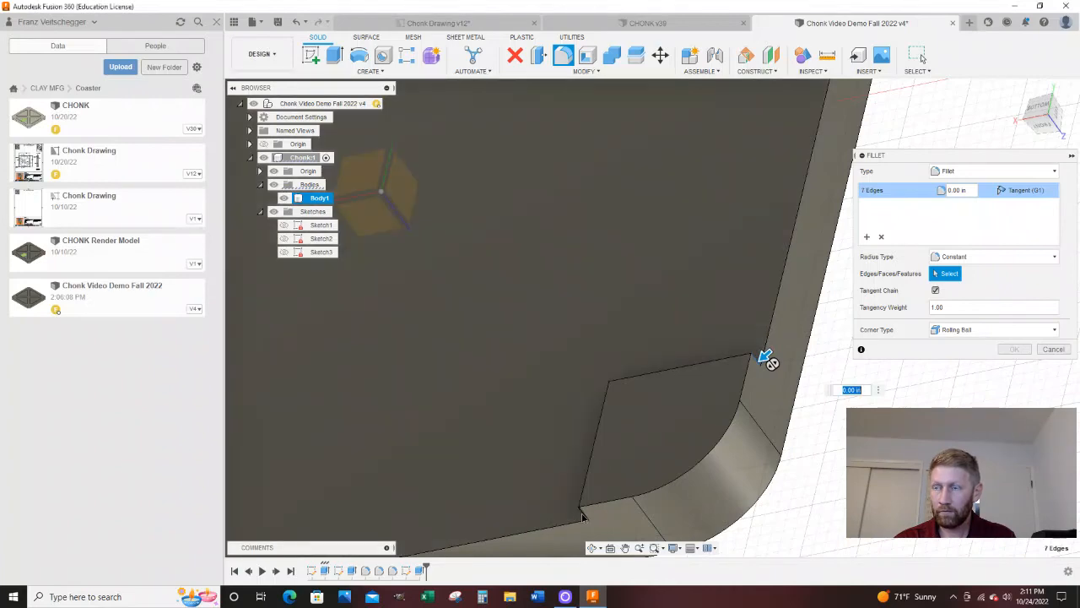
pyautogui.click(581, 513)
pyautogui.click(612, 384)
pyautogui.scroll(-3, 721, 273)
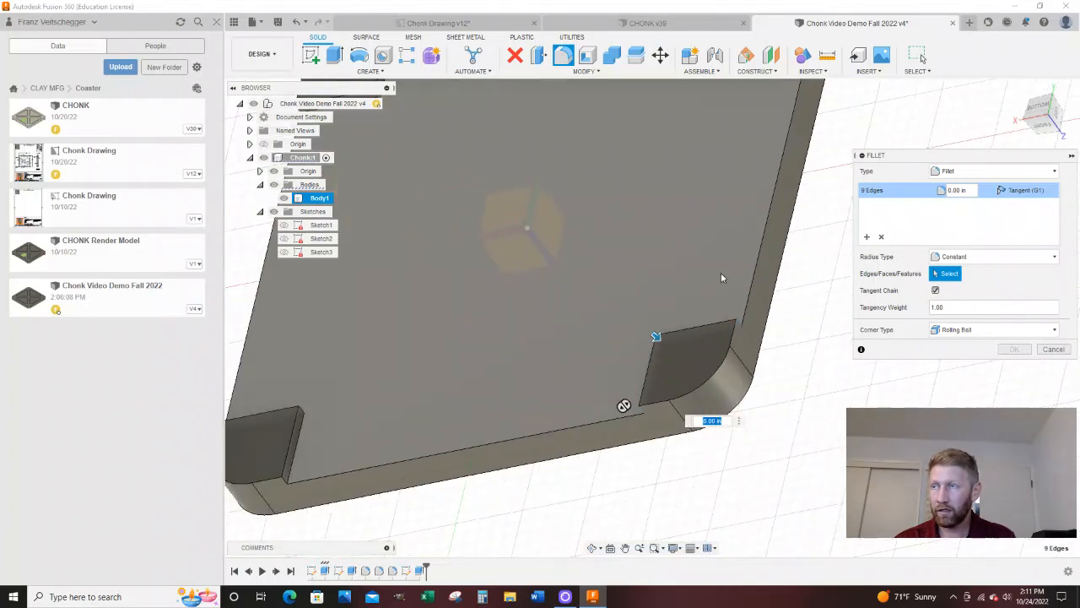
# Add the fourth foot's three vertical corner edges and fillet all 12 selected edges with a 0.125 in radius.
pyautogui.scroll(-4, 721, 272)
pyautogui.scroll(5, 349, 393)
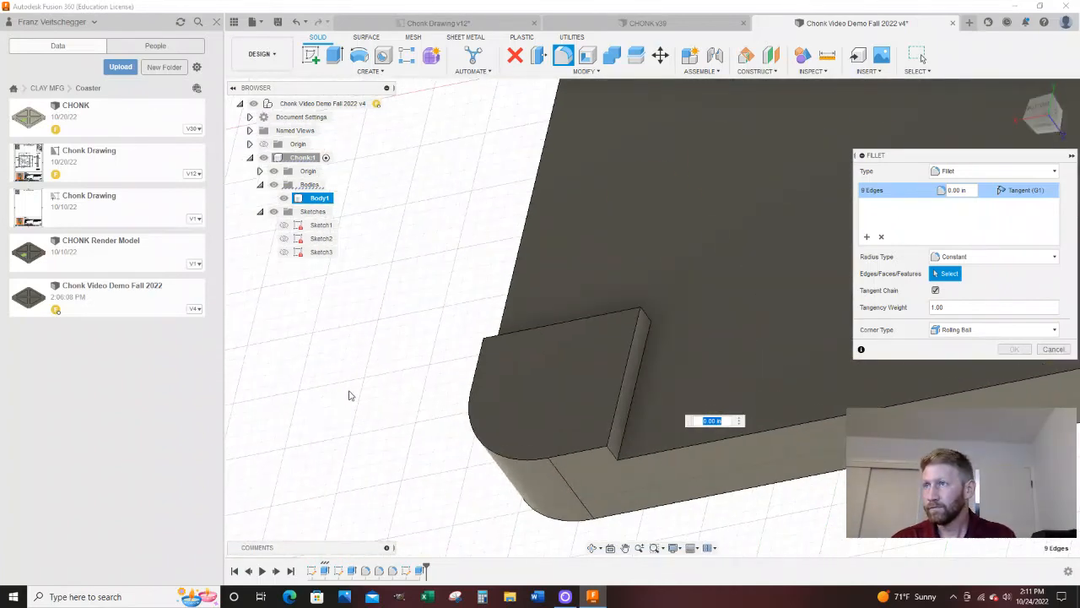
pyautogui.click(505, 343)
pyautogui.click(646, 318)
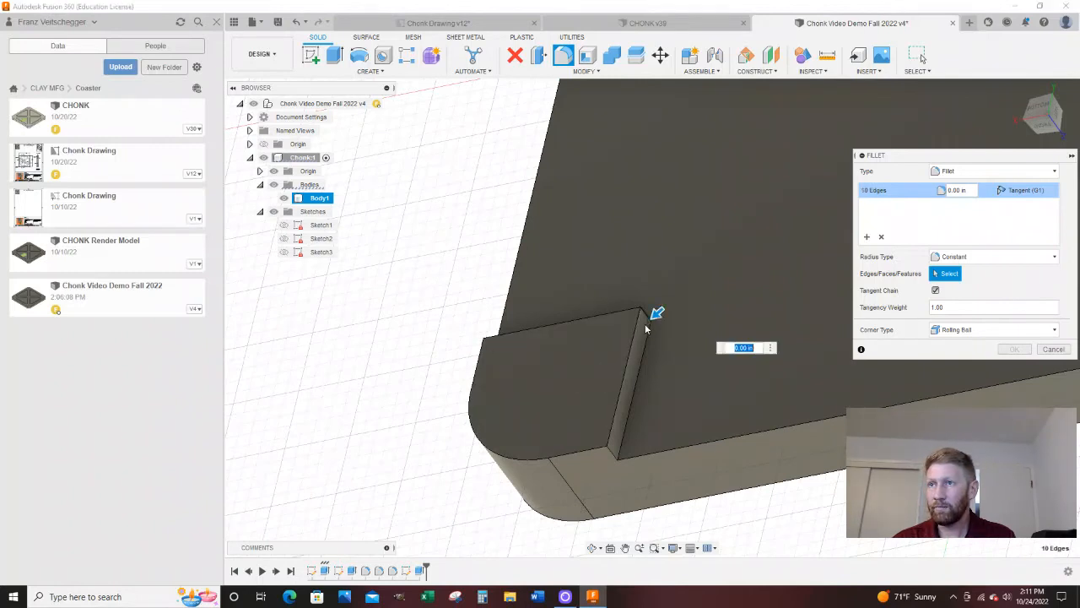
pyautogui.click(612, 454)
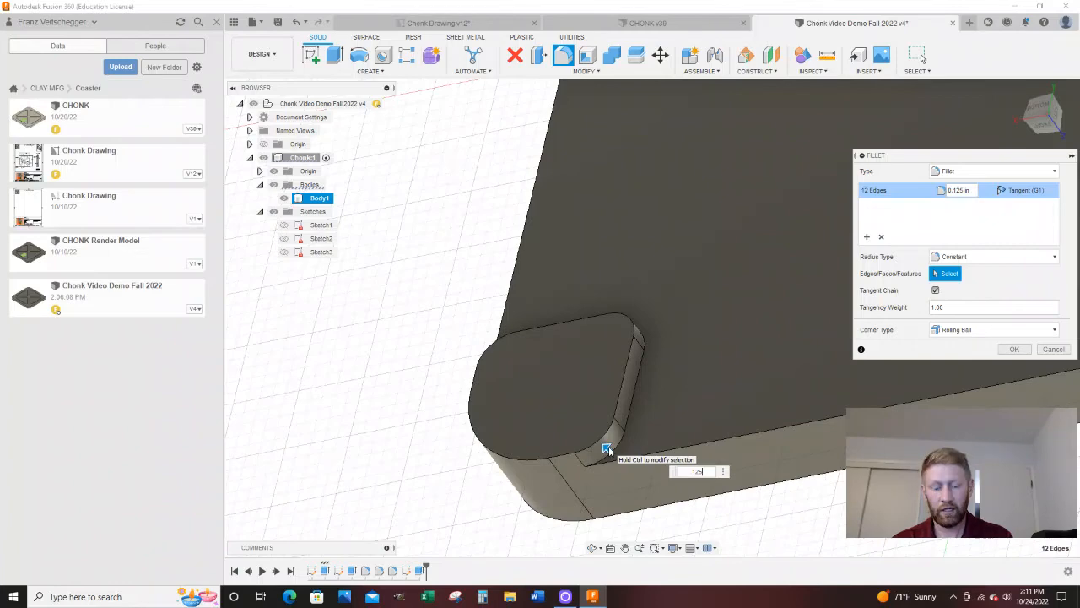
pyautogui.press('Return')
# Save the filleted coaster design as a new version with the description "User Saved".
pyautogui.scroll(-5, 608, 447)
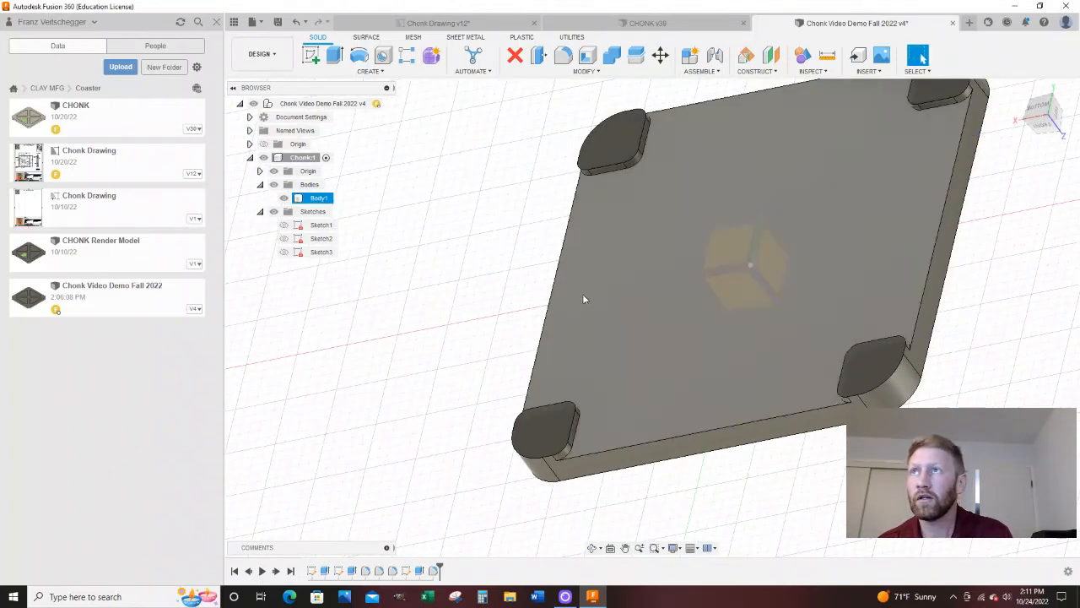
pyautogui.scroll(-2, 582, 294)
pyautogui.keyDown('shift'); pyautogui.moveTo(611, 273); pyautogui.dragTo(858, 168, button='middle'); pyautogui.keyUp('shift')
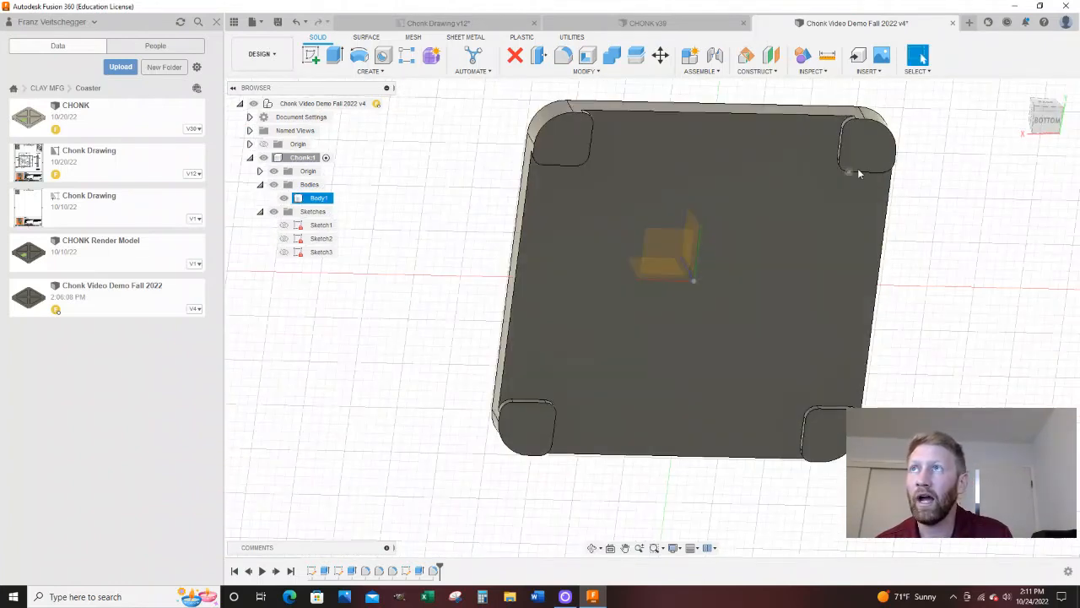
pyautogui.keyDown('shift'); pyautogui.moveTo(736, 252); pyautogui.dragTo(547, 272, button='middle'); pyautogui.keyUp('shift')
pyautogui.click(277, 23)
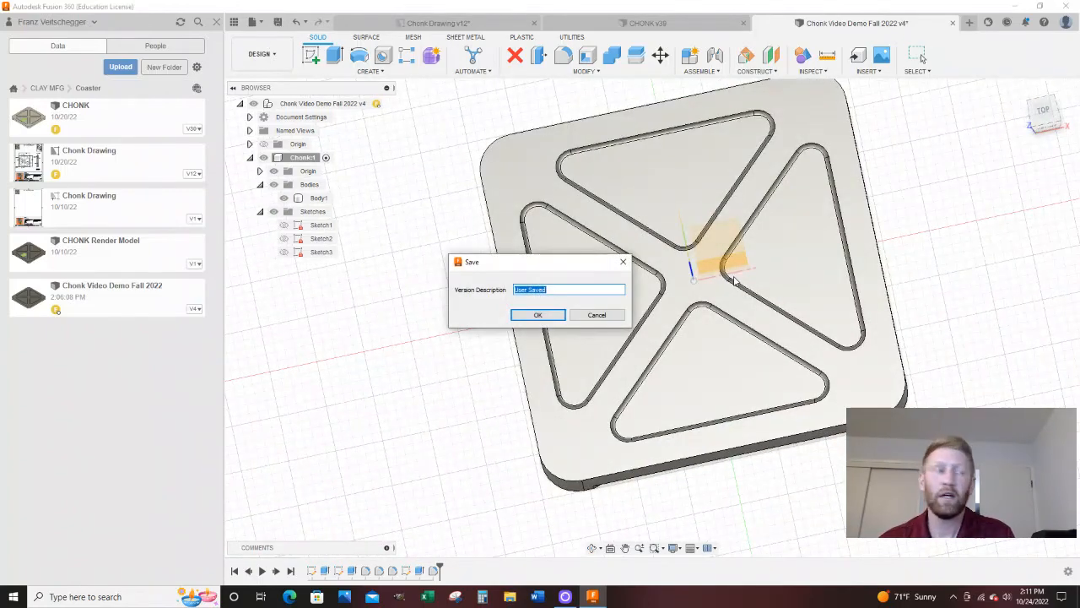
pyautogui.click(532, 315)
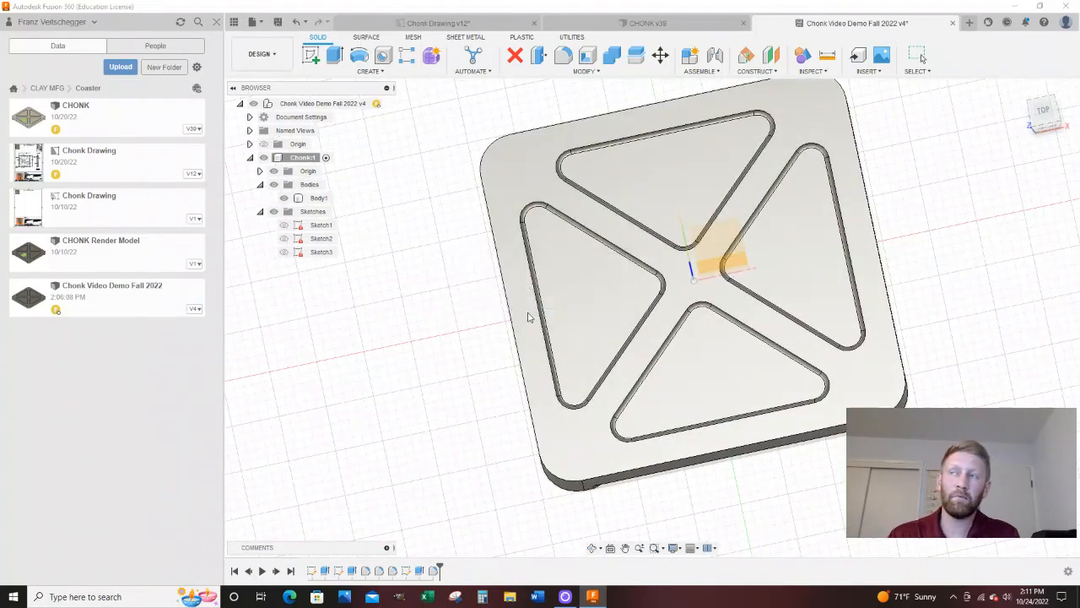
# Examine the finished coaster from above, from the front and from underneath, including the triangular pockets and the four corner feet.
pyautogui.scroll(-2, 527, 331)
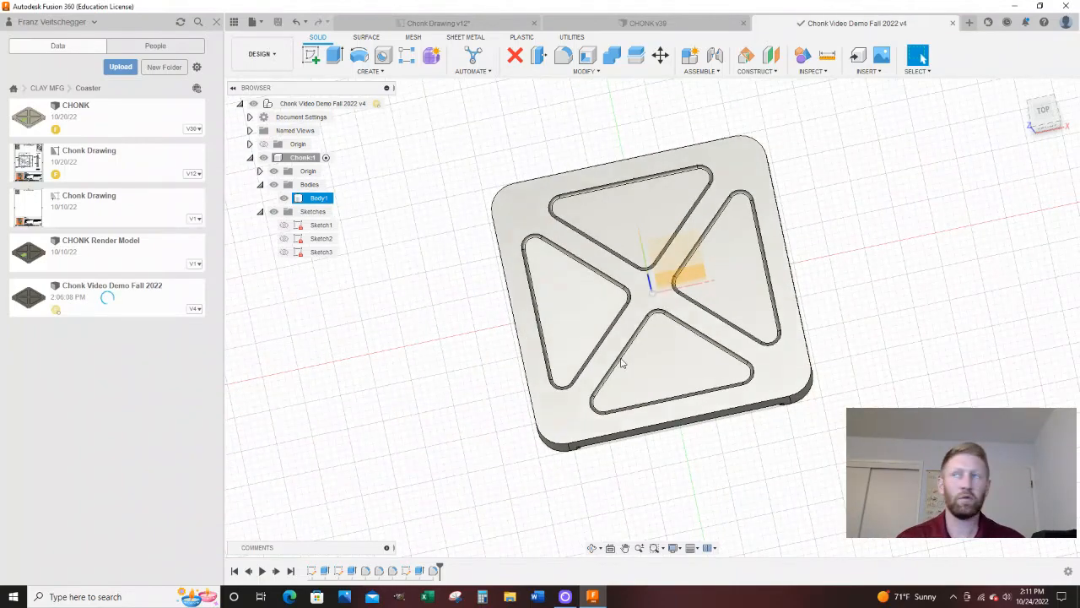
pyautogui.keyDown('shift'); pyautogui.moveTo(514, 366); pyautogui.dragTo(549, 187, button='middle'); pyautogui.keyUp('shift')
pyautogui.click(793, 268)
pyautogui.click(698, 403)
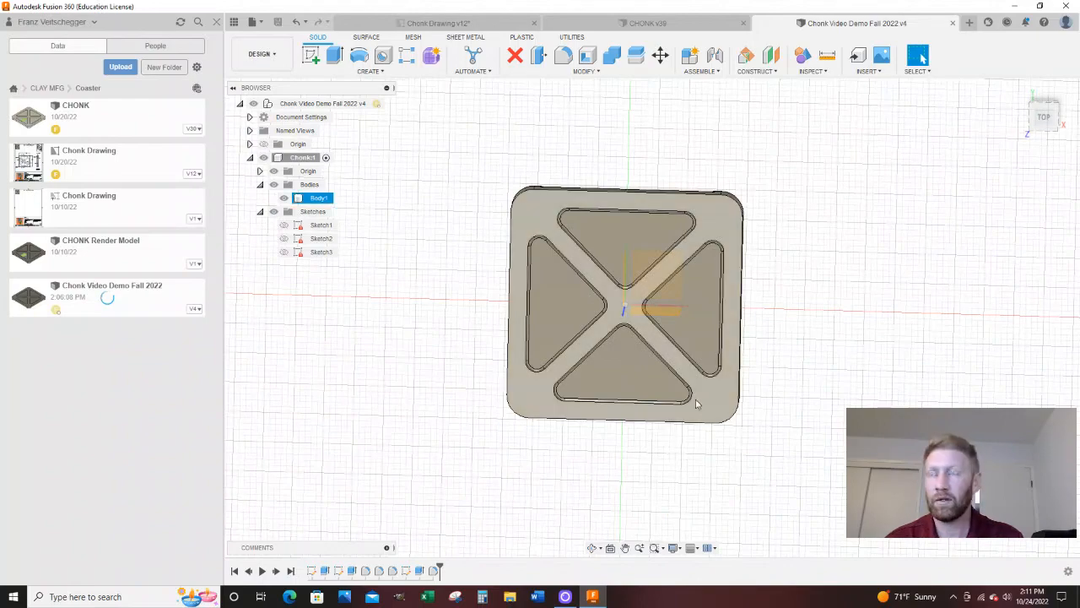
pyautogui.keyDown('shift'); pyautogui.moveTo(701, 405); pyautogui.dragTo(701, 352, button='middle'); pyautogui.keyUp('shift')
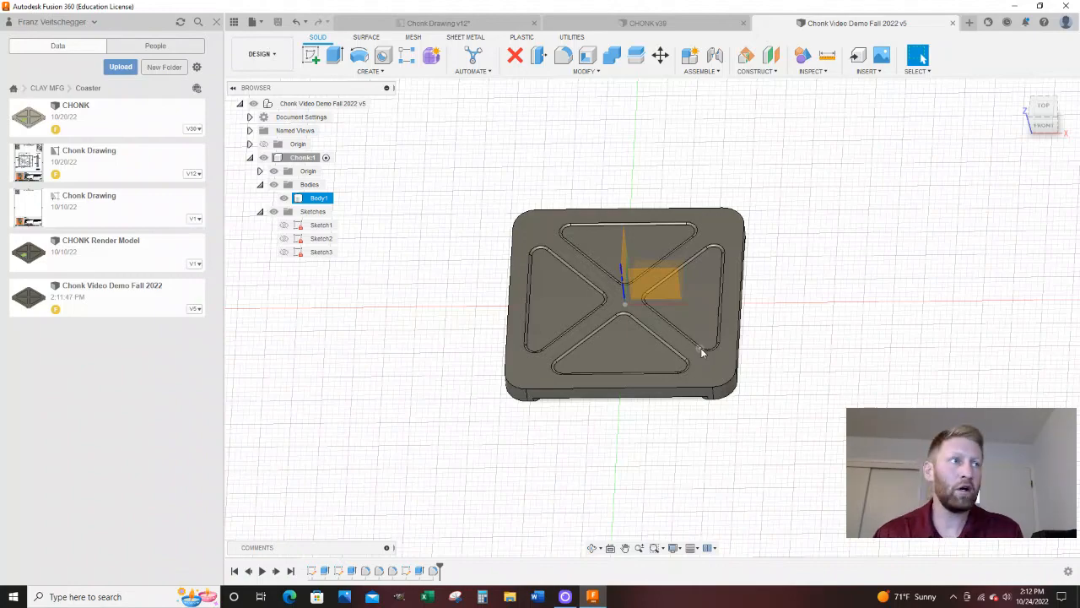
pyautogui.keyDown('shift'); pyautogui.moveTo(701, 353); pyautogui.dragTo(574, 263, button='middle'); pyautogui.keyUp('shift')
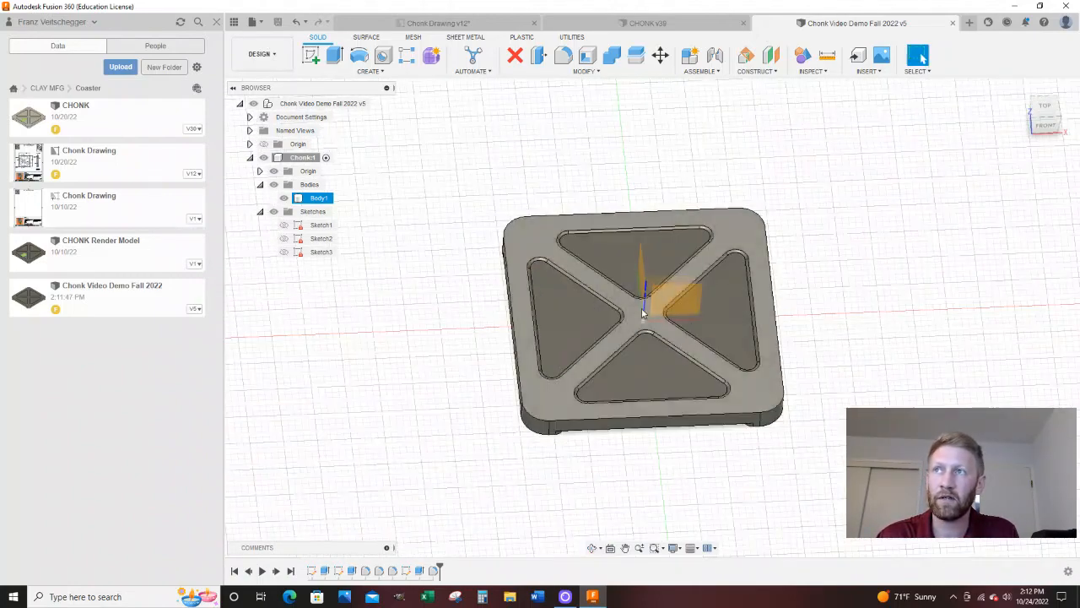
pyautogui.keyDown('shift'); pyautogui.moveTo(805, 291); pyautogui.dragTo(632, 316, button='middle'); pyautogui.keyUp('shift')
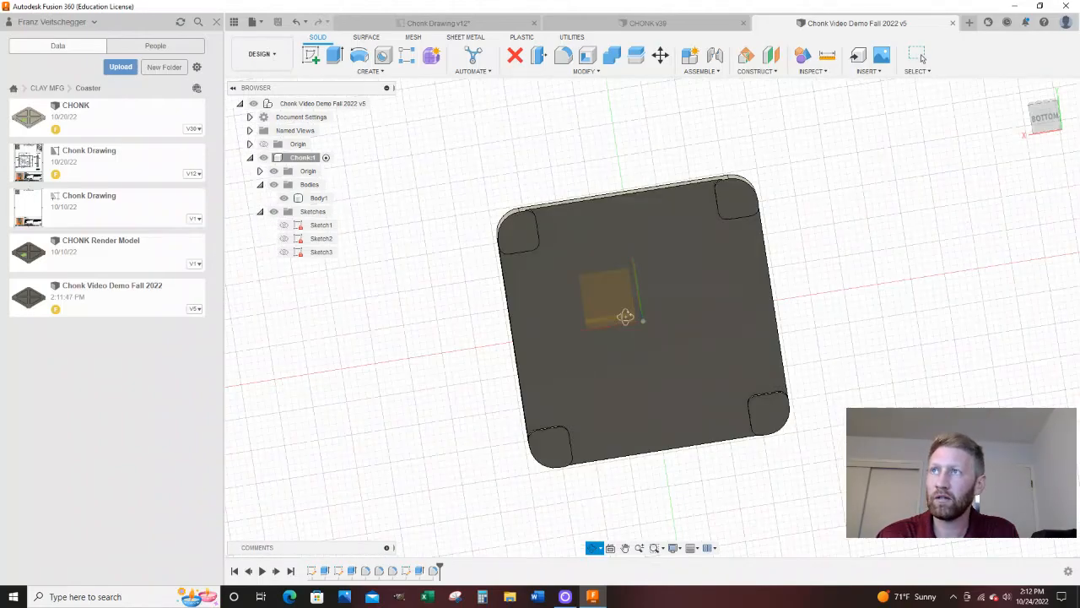
pyautogui.keyDown('shift'); pyautogui.moveTo(526, 368); pyautogui.dragTo(692, 386, button='middle'); pyautogui.keyUp('shift')
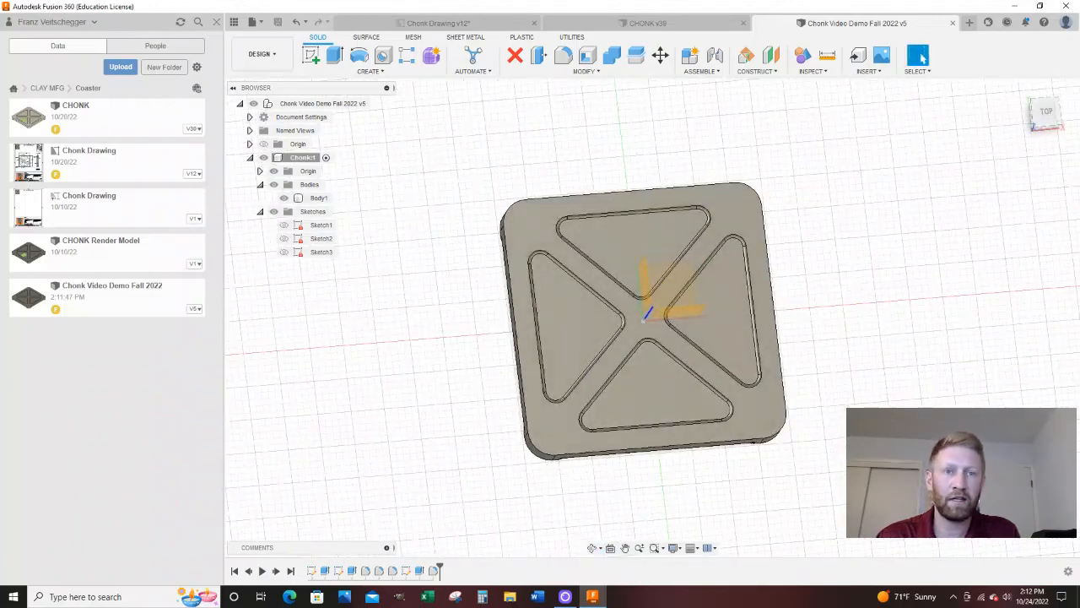